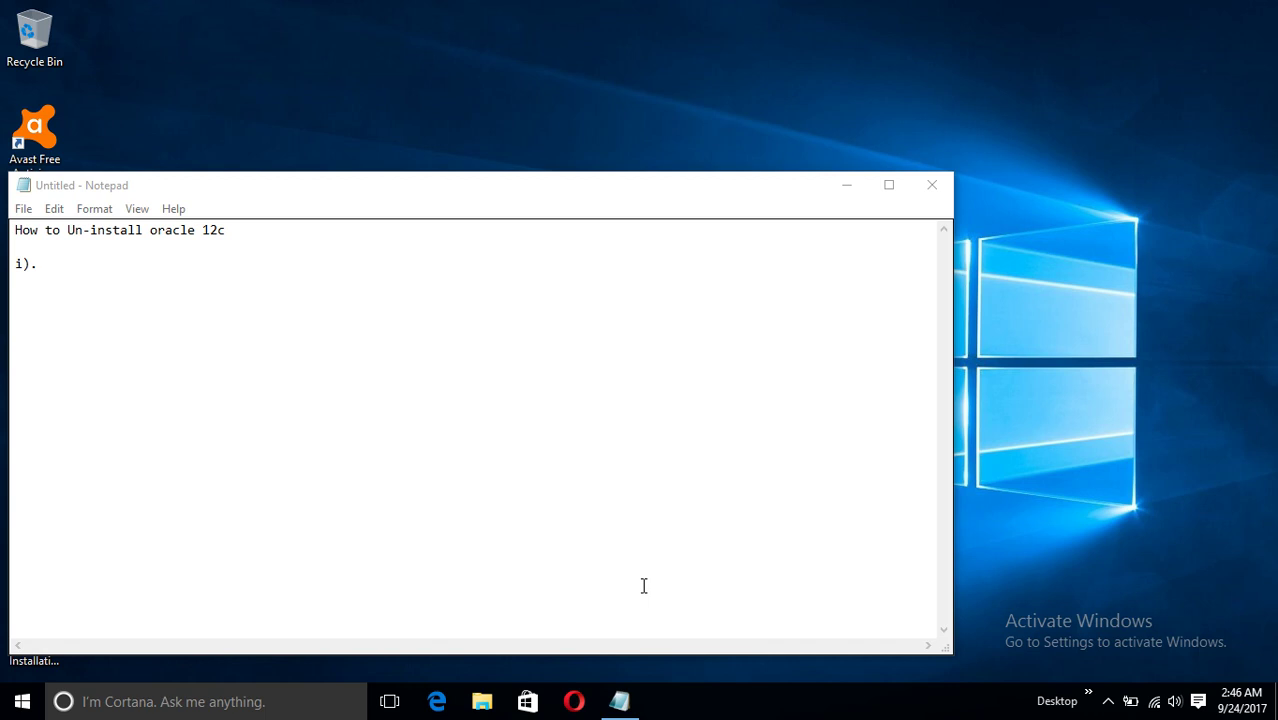
- Complete the first item of the uninstall notes so it reads "i). Delete the environmwnt variable"
{"action": "left_click", "coordinate": [54, 263]}
{"action": "type", "text": "D"}
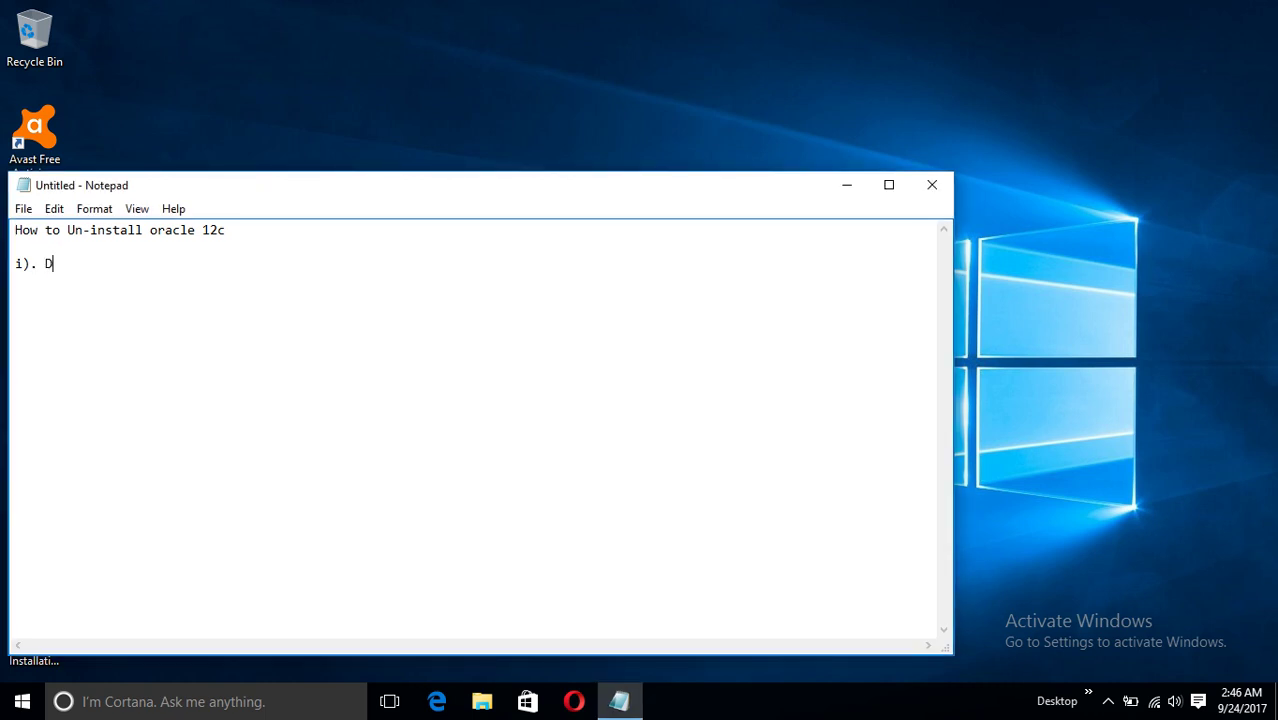
{"action": "type", "text": "elete the envir"}
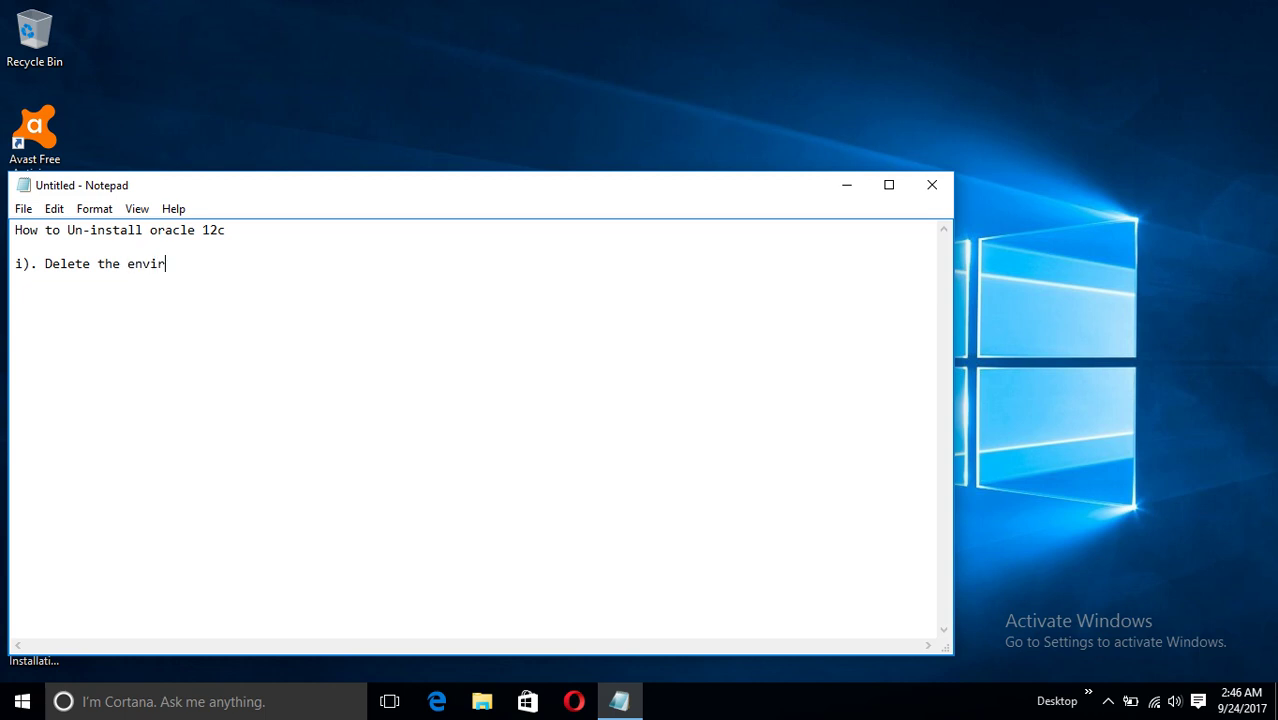
{"action": "type", "text": "onmwnt variable"}
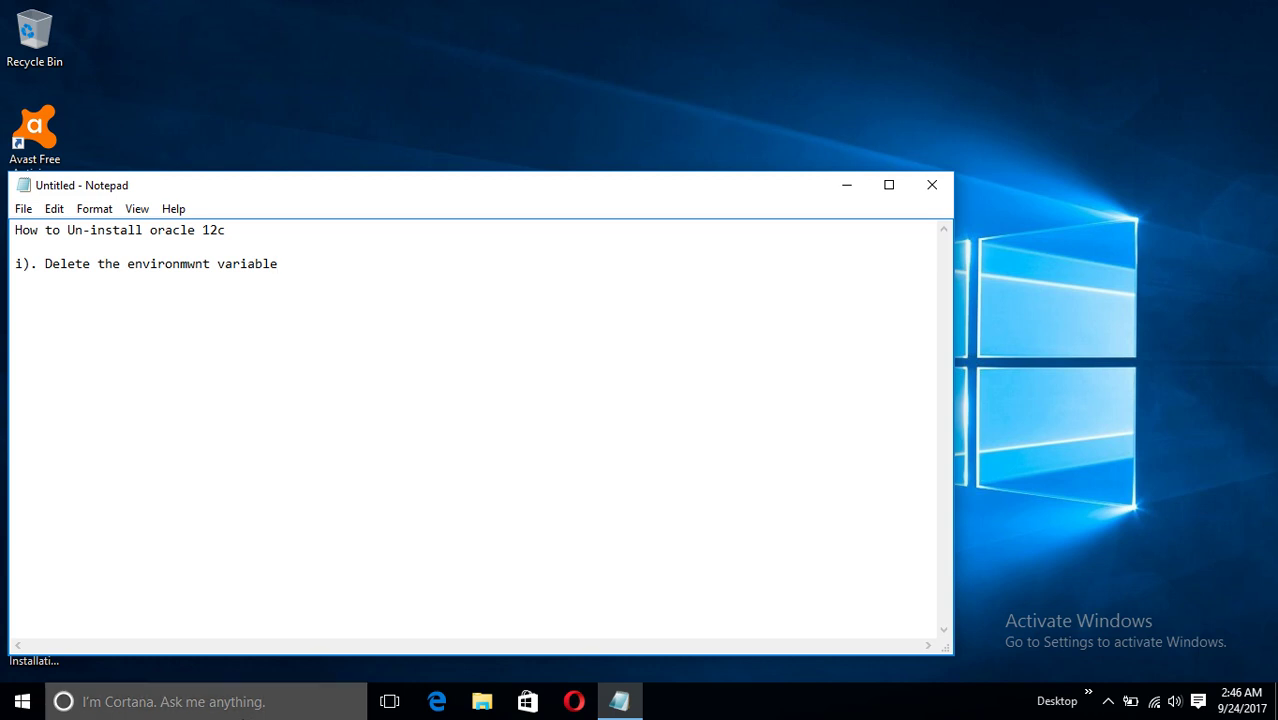
- Look up the Oracle bin folder at D:\app\OracleHomeUser\product\12.2.0\dbhome_1\bin in File Explorer and close the window
{"action": "left_click", "coordinate": [484, 710]}
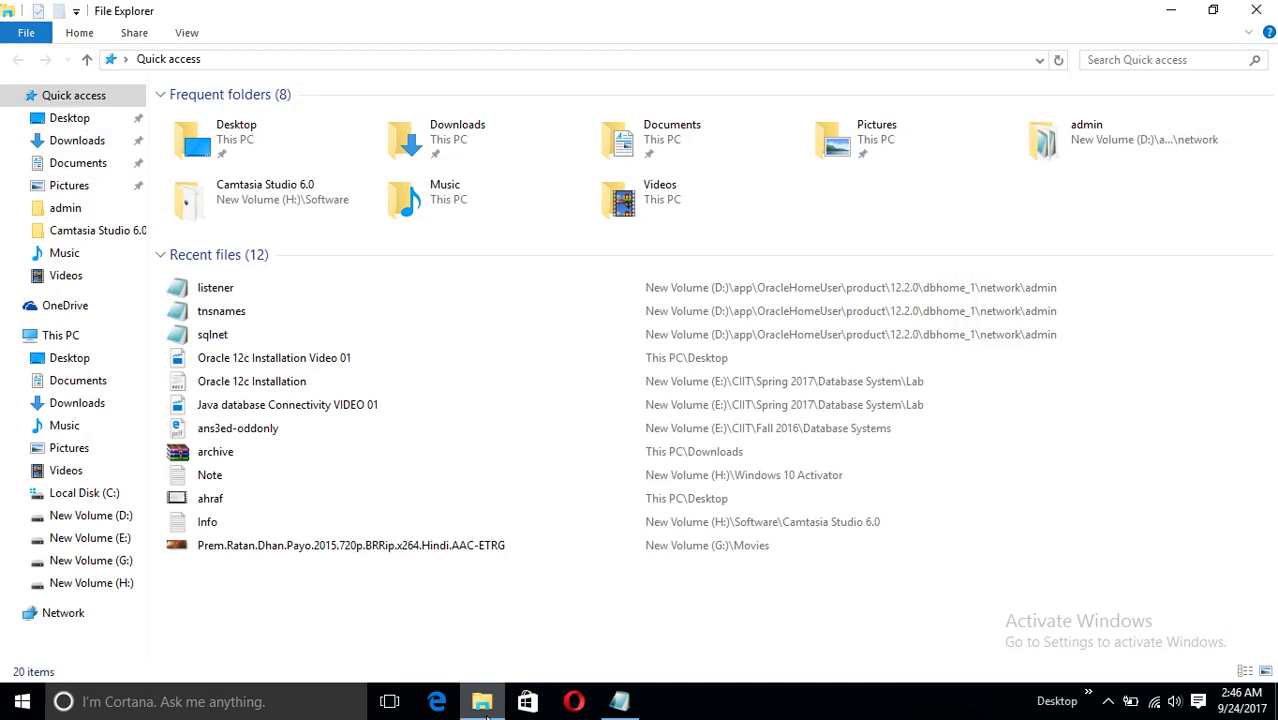
{"action": "left_click", "coordinate": [72, 518]}
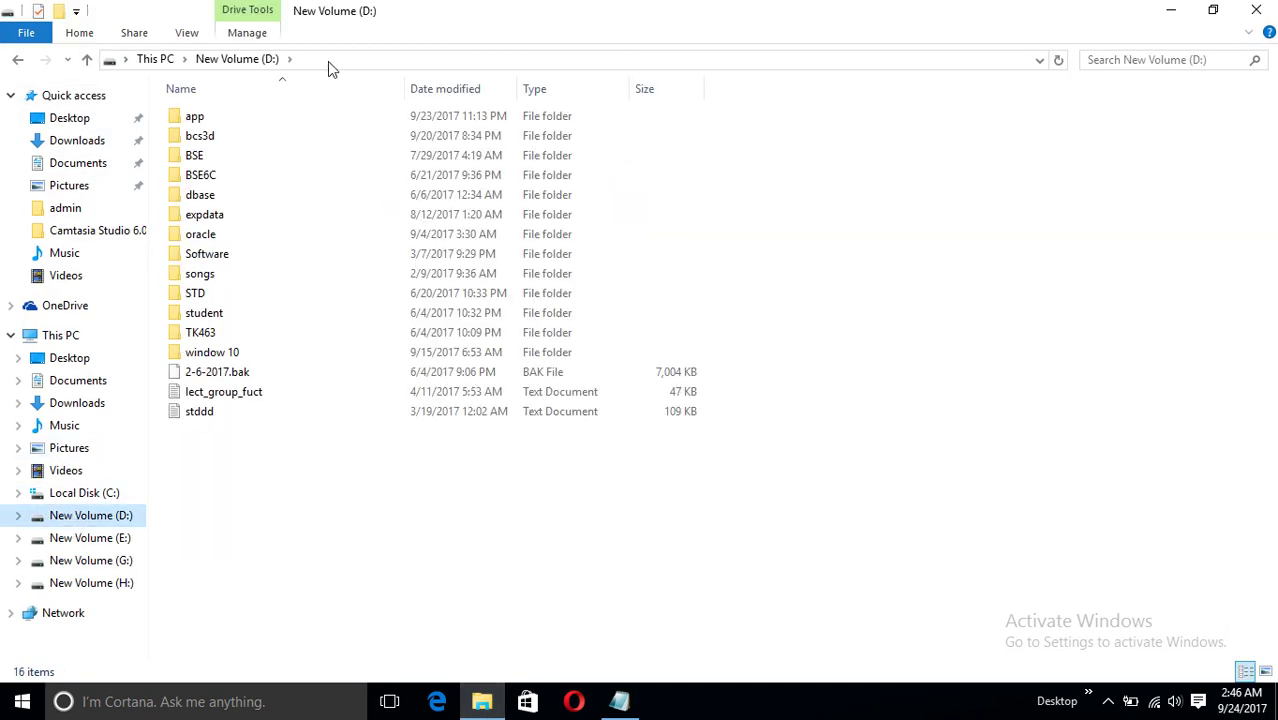
{"action": "double_click", "coordinate": [216, 116]}
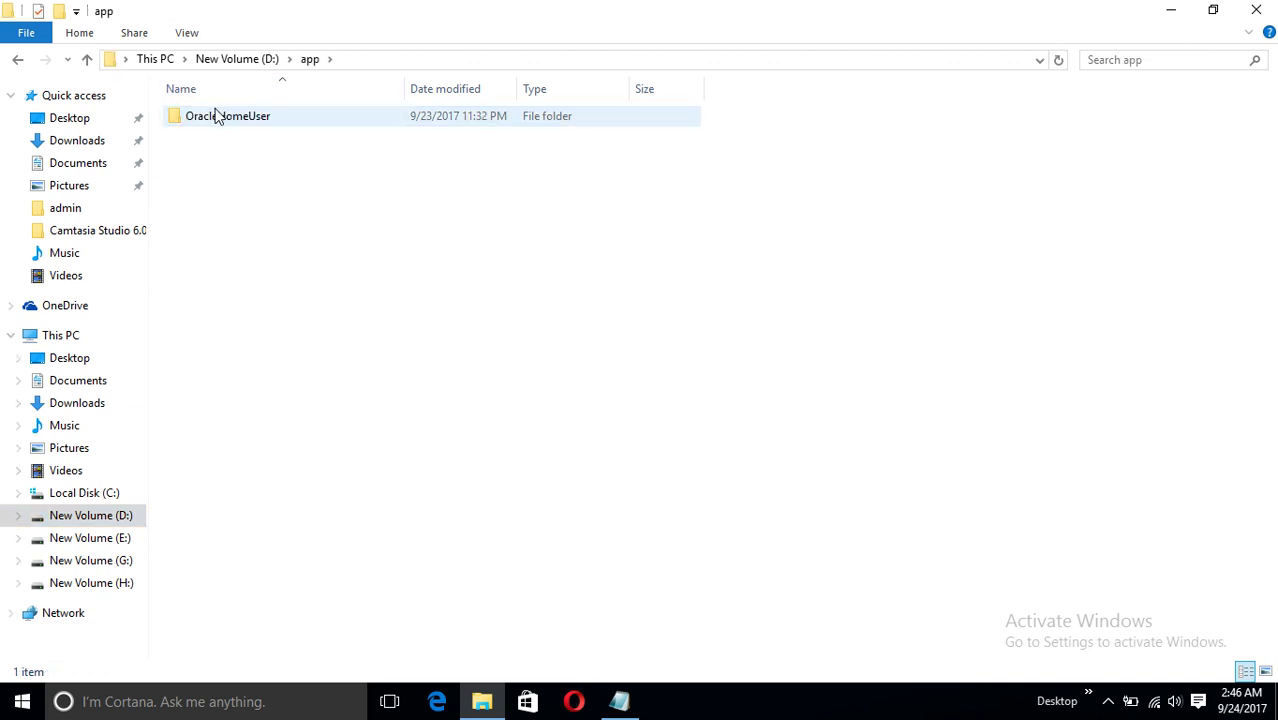
{"action": "double_click", "coordinate": [216, 117]}
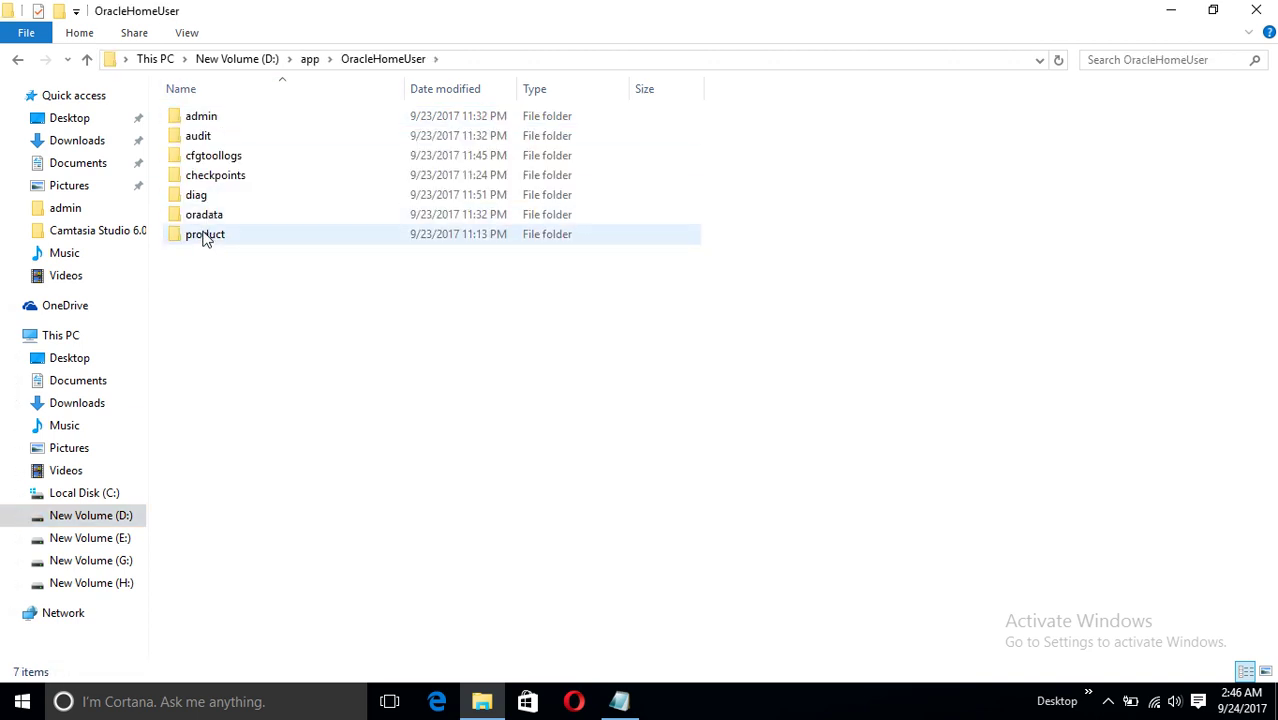
{"action": "double_click", "coordinate": [201, 240]}
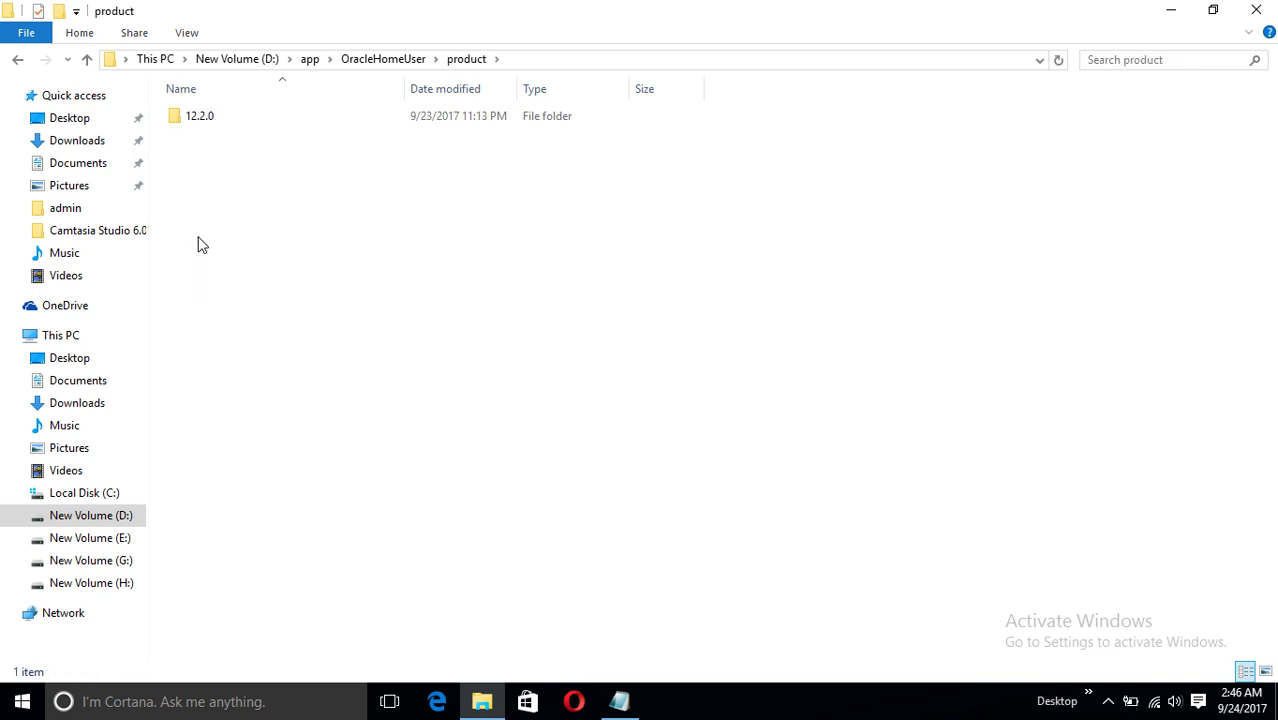
{"action": "double_click", "coordinate": [212, 118]}
{"action": "left_click", "coordinate": [213, 119]}
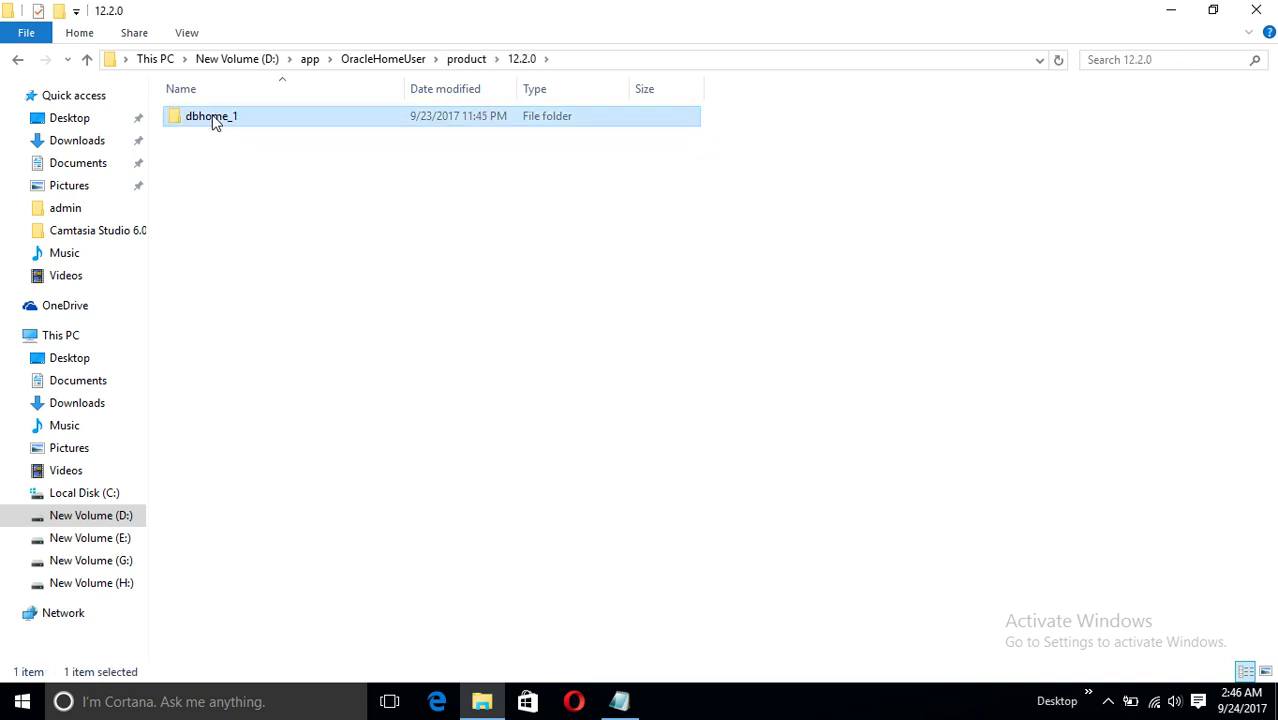
{"action": "double_click", "coordinate": [213, 119]}
{"action": "left_click", "coordinate": [213, 120]}
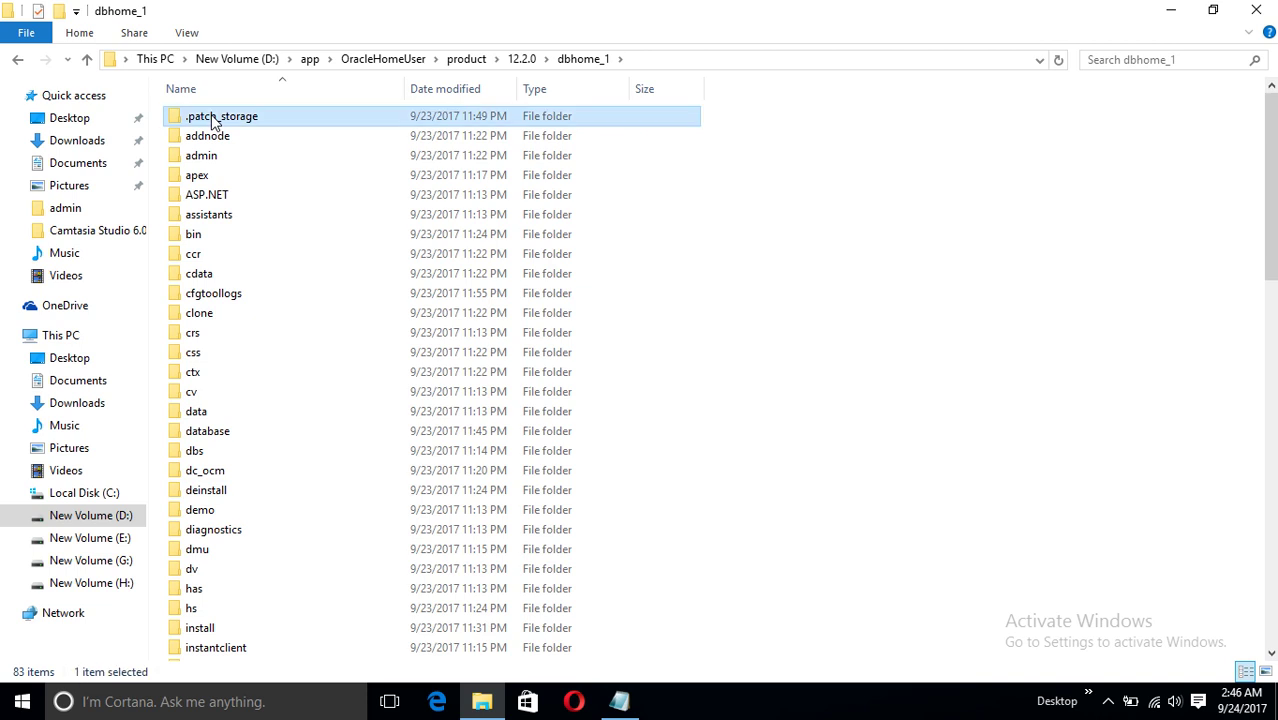
{"action": "double_click", "coordinate": [196, 240]}
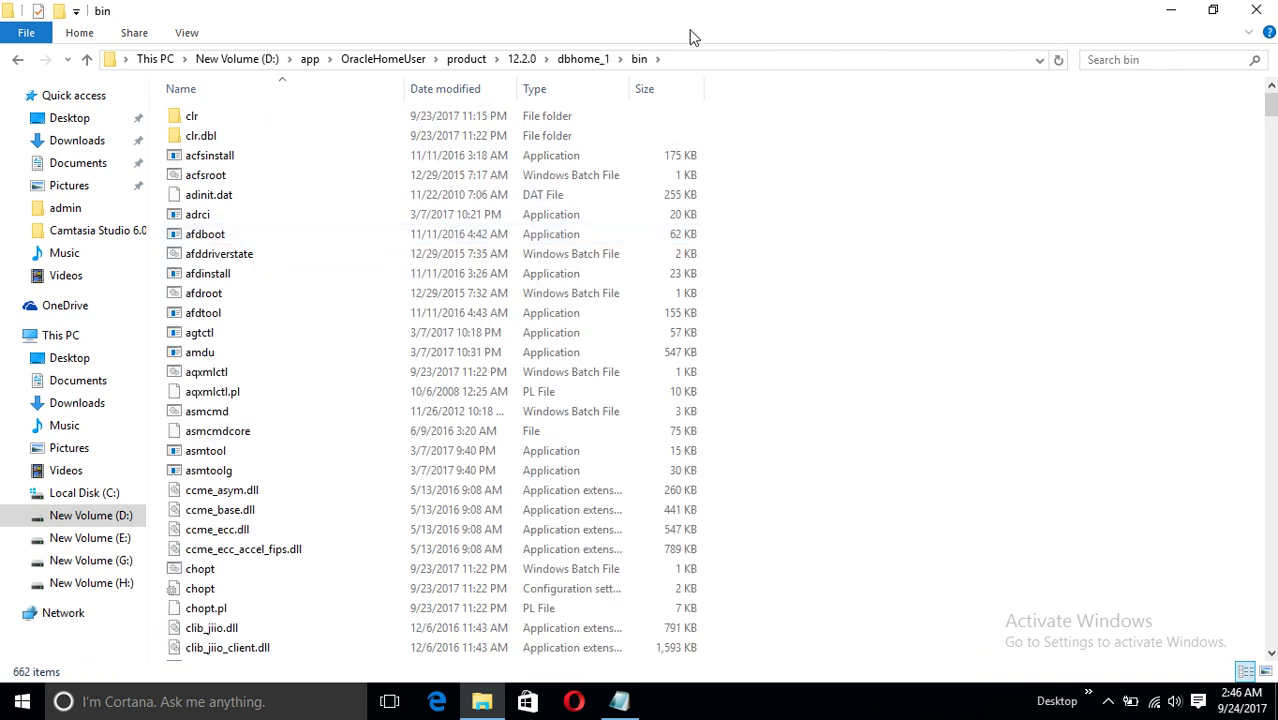
{"action": "left_click", "coordinate": [1258, 11]}
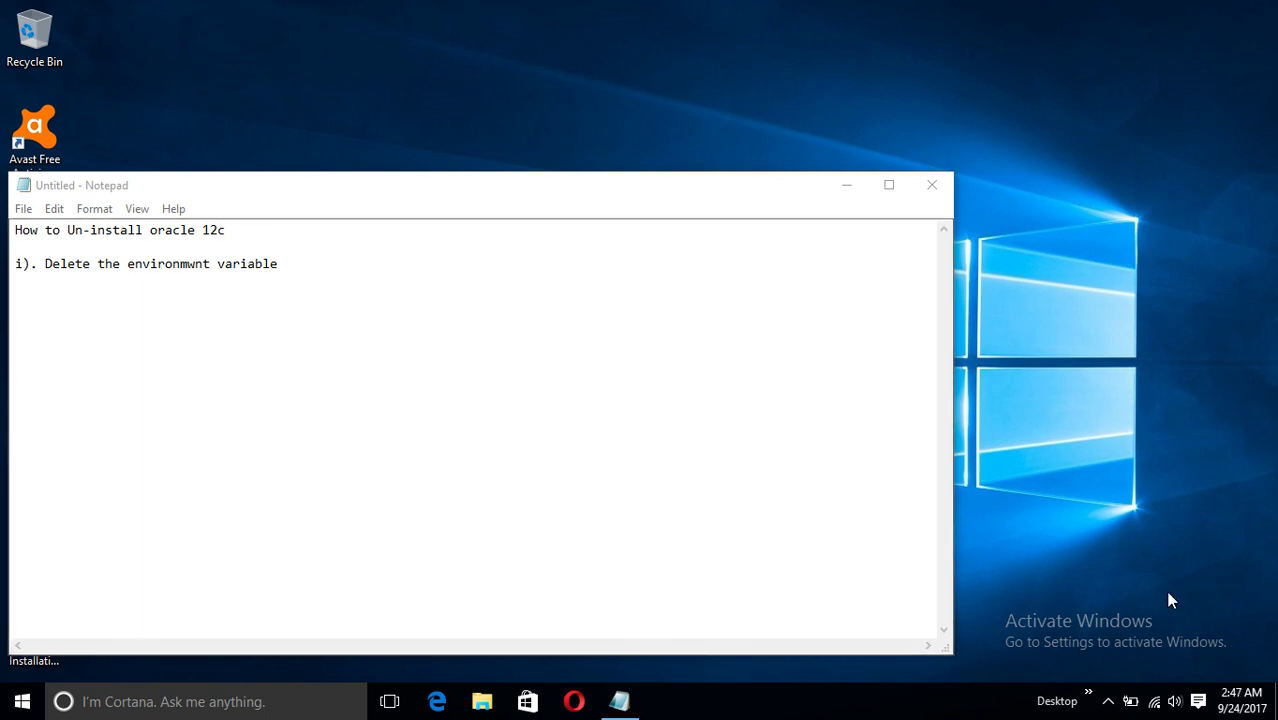
- Open the Environment Variables settings from the advanced system properties of This PC
{"action": "left_click", "coordinate": [1088, 695]}
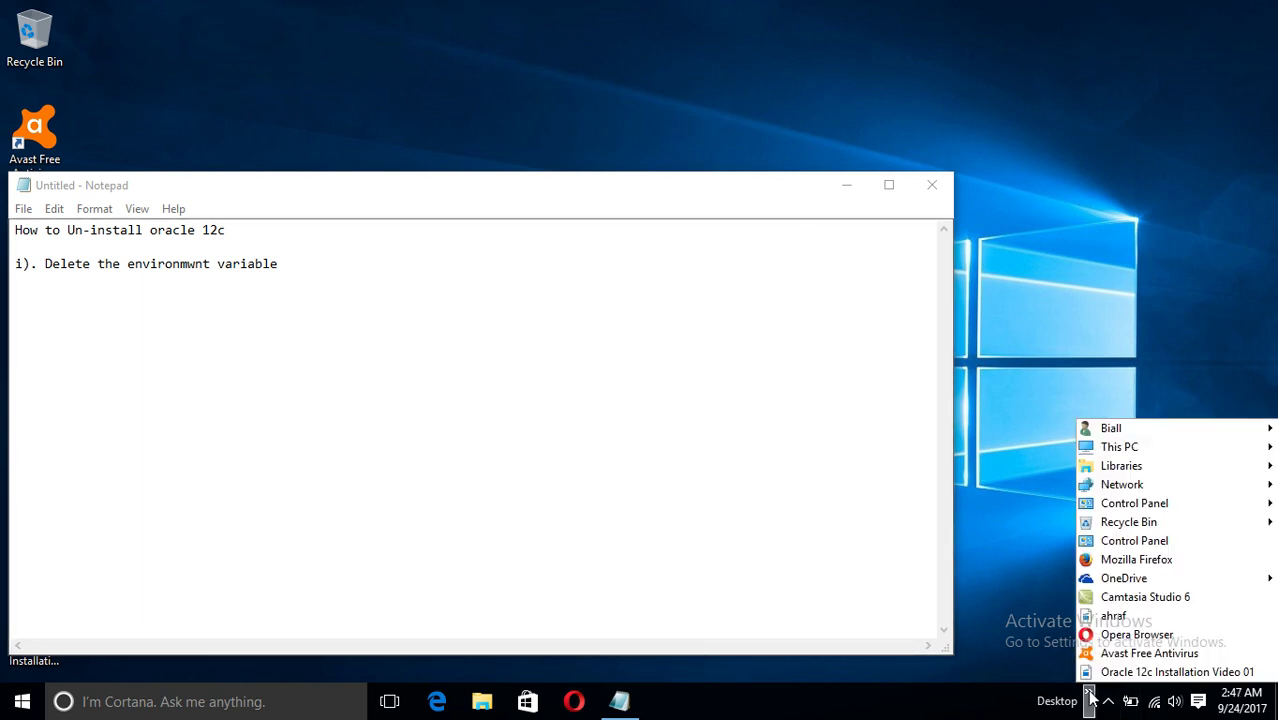
{"action": "right_click", "coordinate": [1122, 452]}
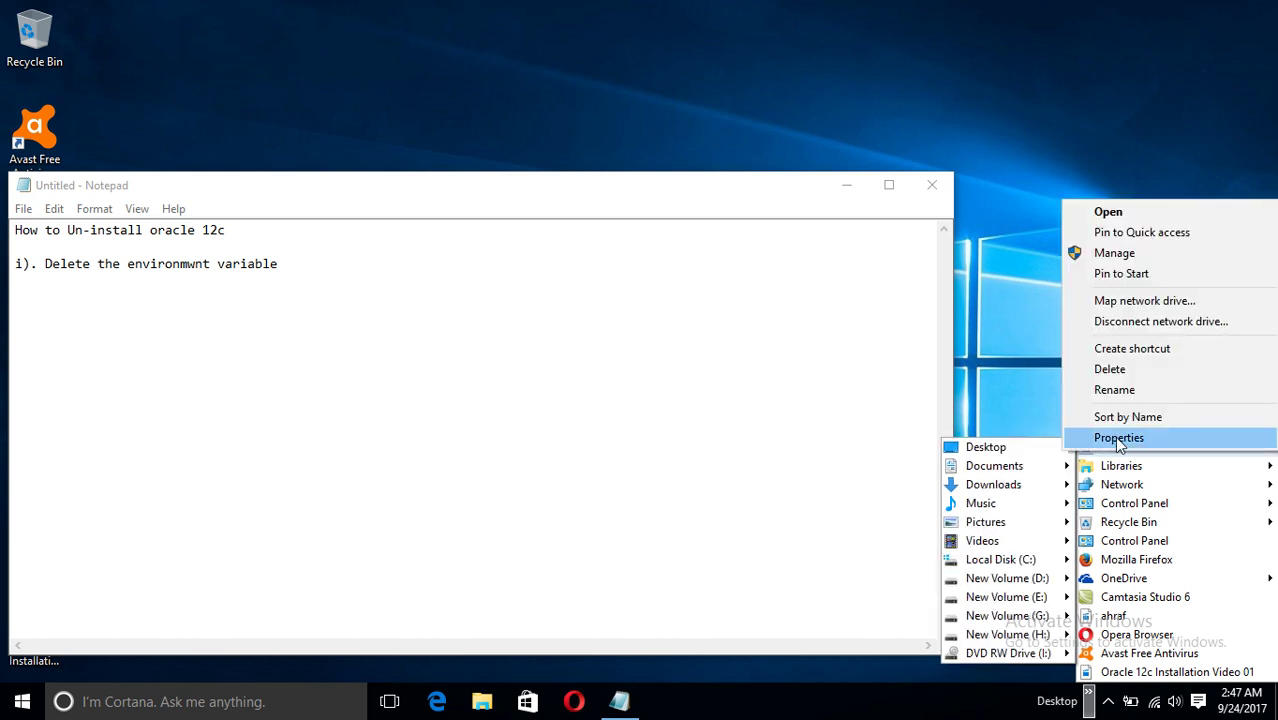
{"action": "left_click", "coordinate": [1119, 439]}
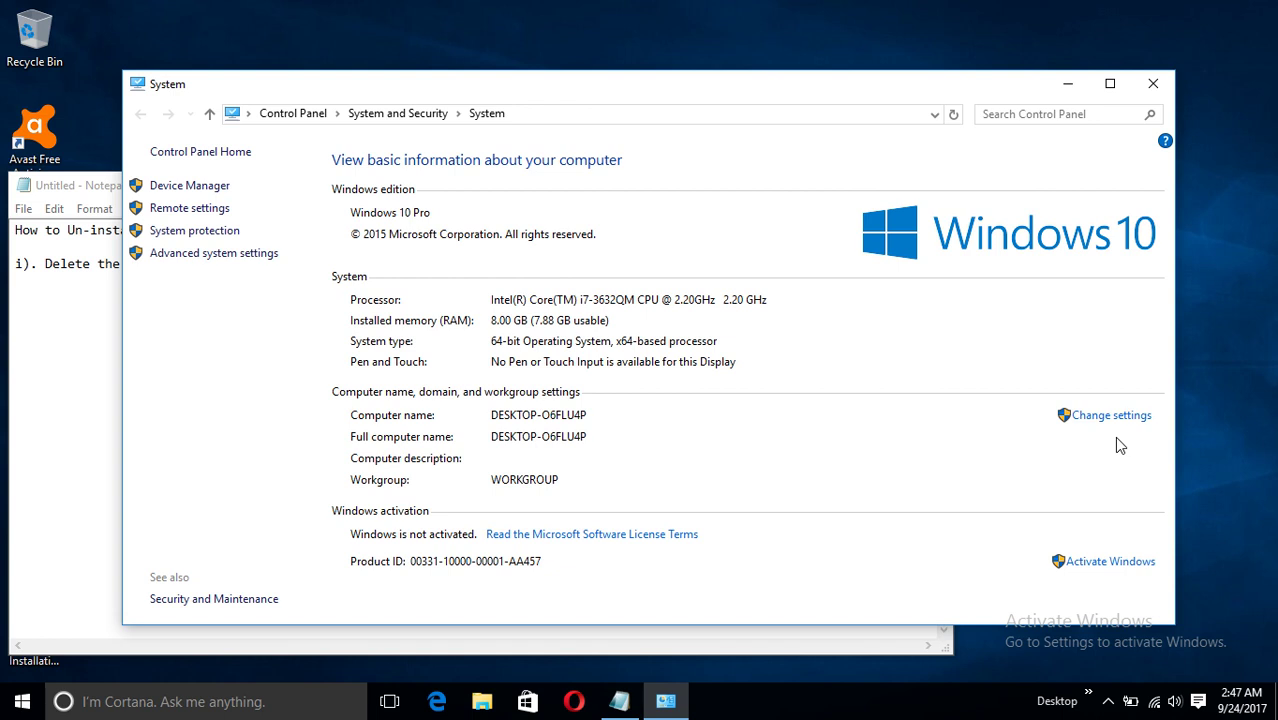
{"action": "left_click", "coordinate": [211, 258]}
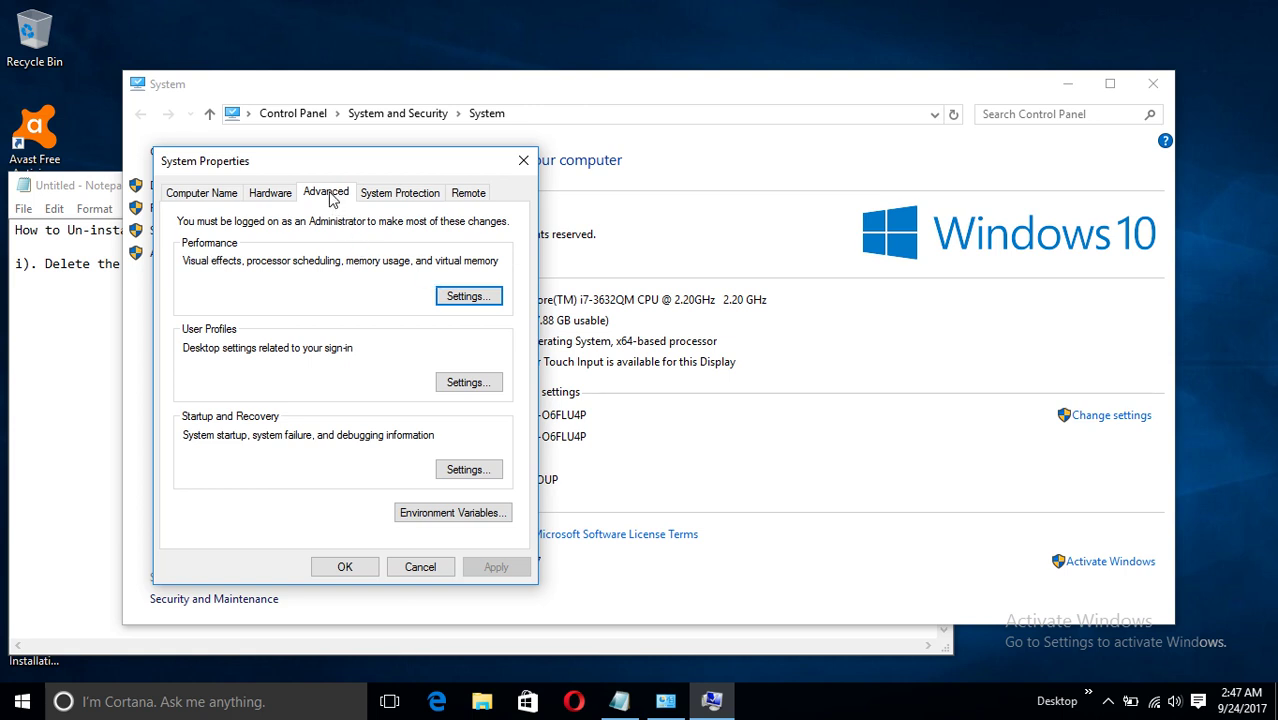
{"action": "left_click", "coordinate": [427, 514]}
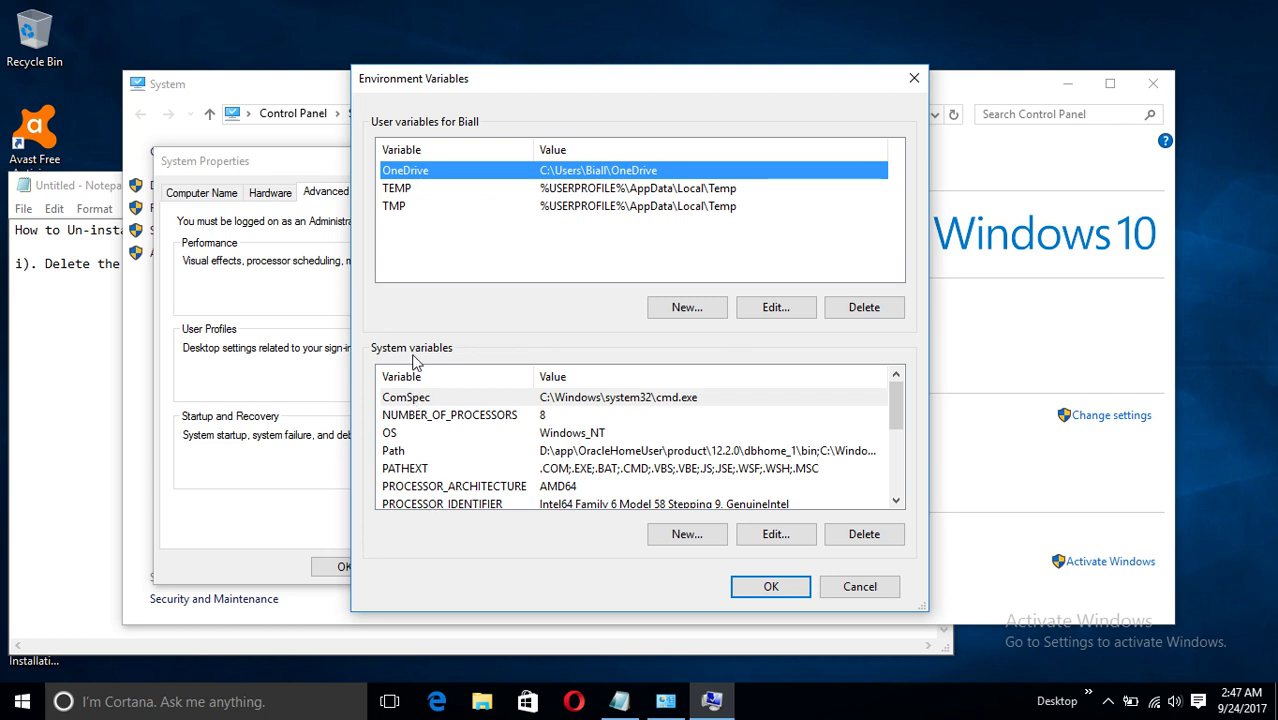
- Delete the D:\app\OracleHomeUser\product\12.2.0\dbhome_1\bin entry from the Path system variable, save the change and close System Properties
{"action": "left_click", "coordinate": [410, 458]}
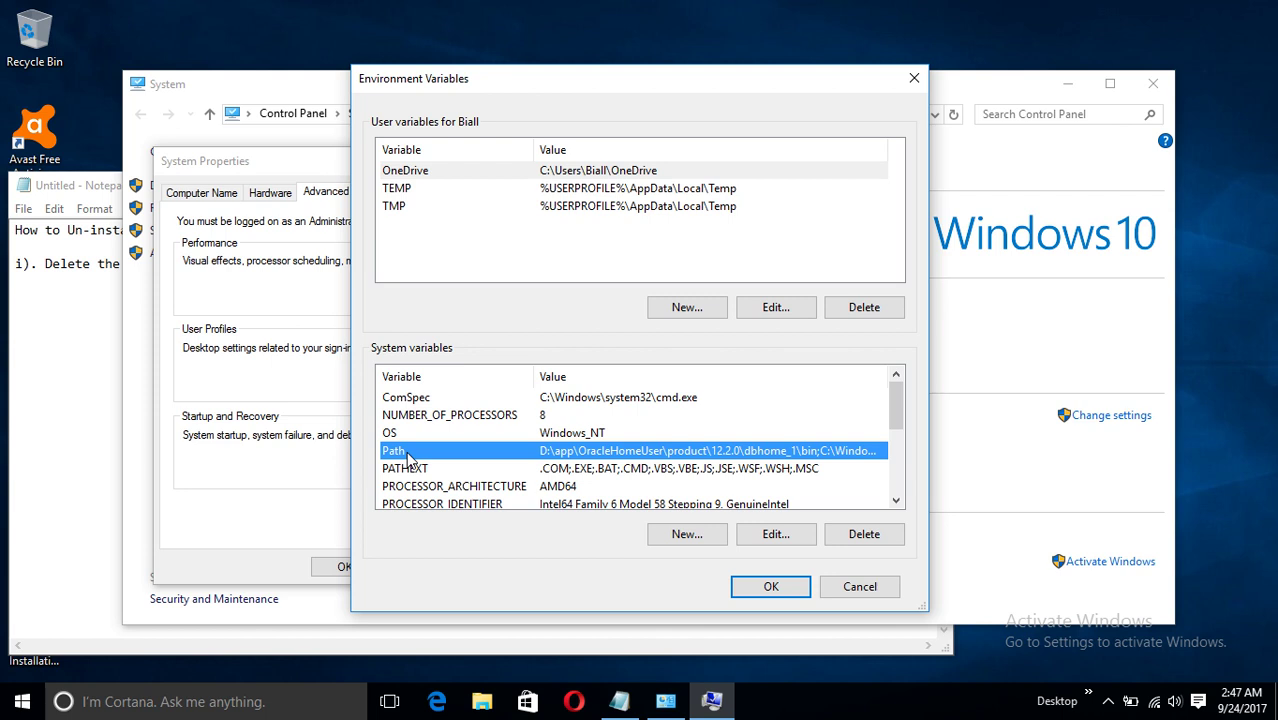
{"action": "left_click", "coordinate": [762, 536]}
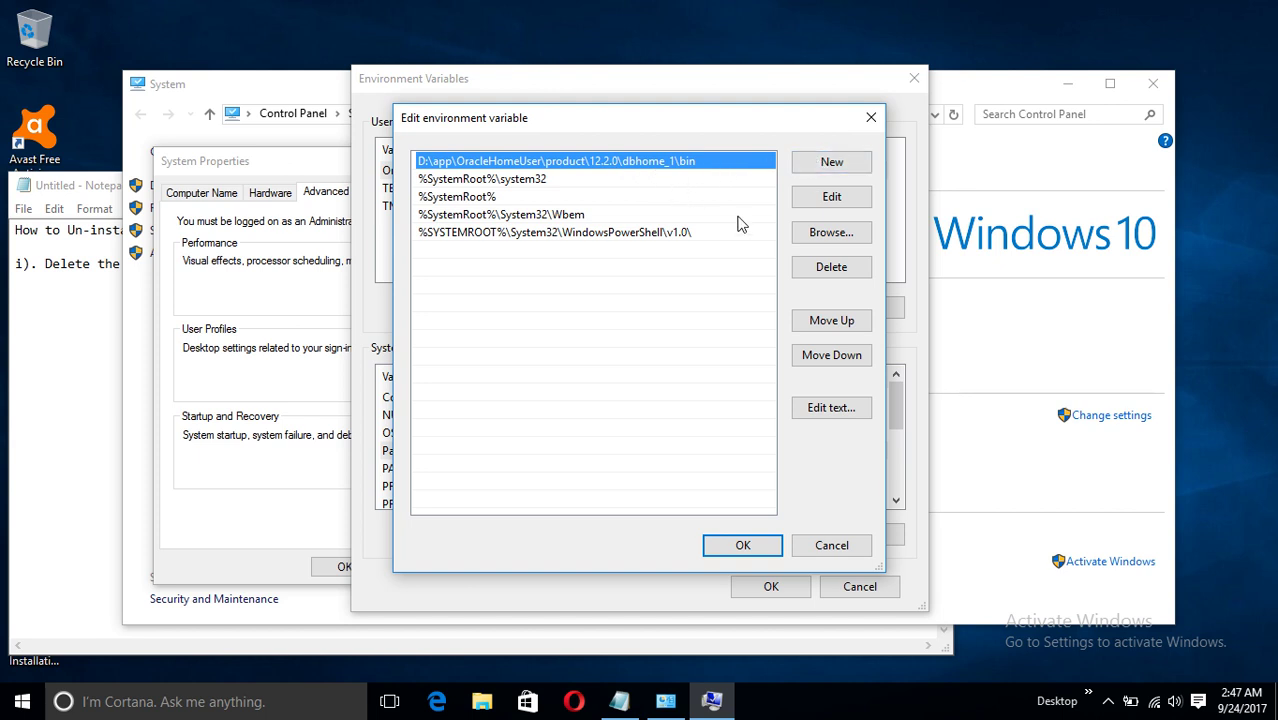
{"action": "left_click", "coordinate": [822, 269]}
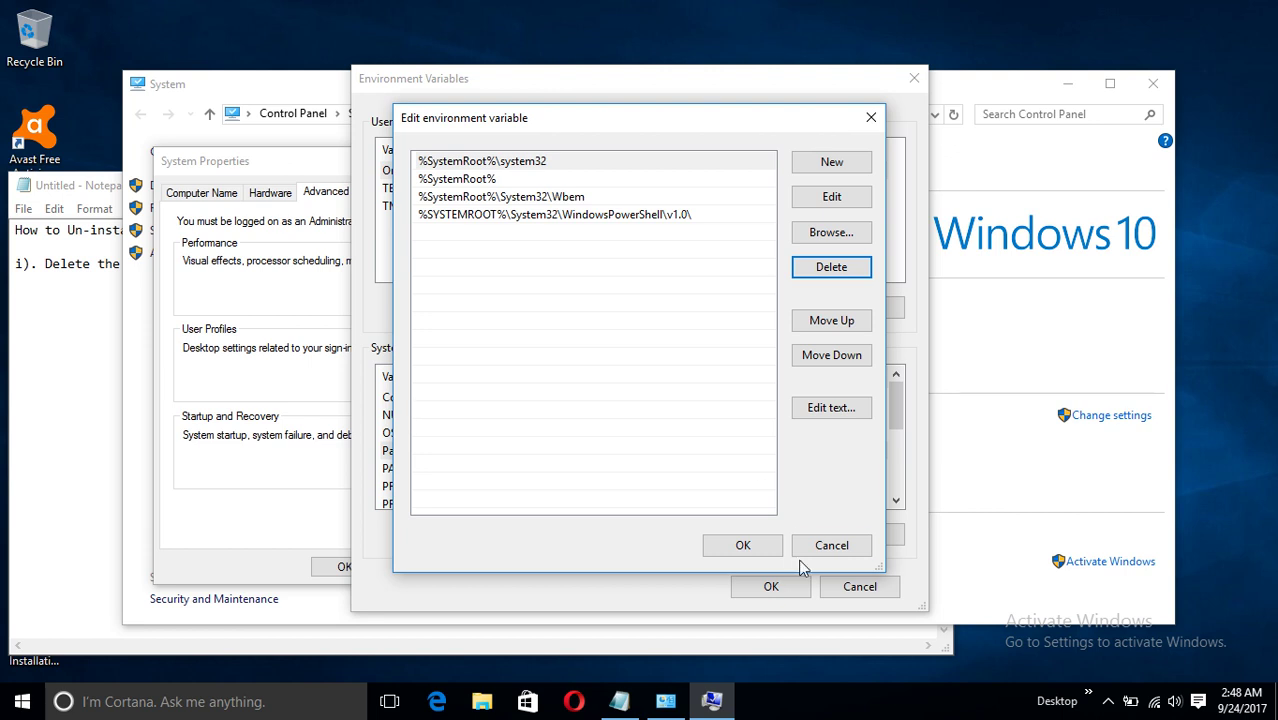
{"action": "left_click", "coordinate": [763, 548]}
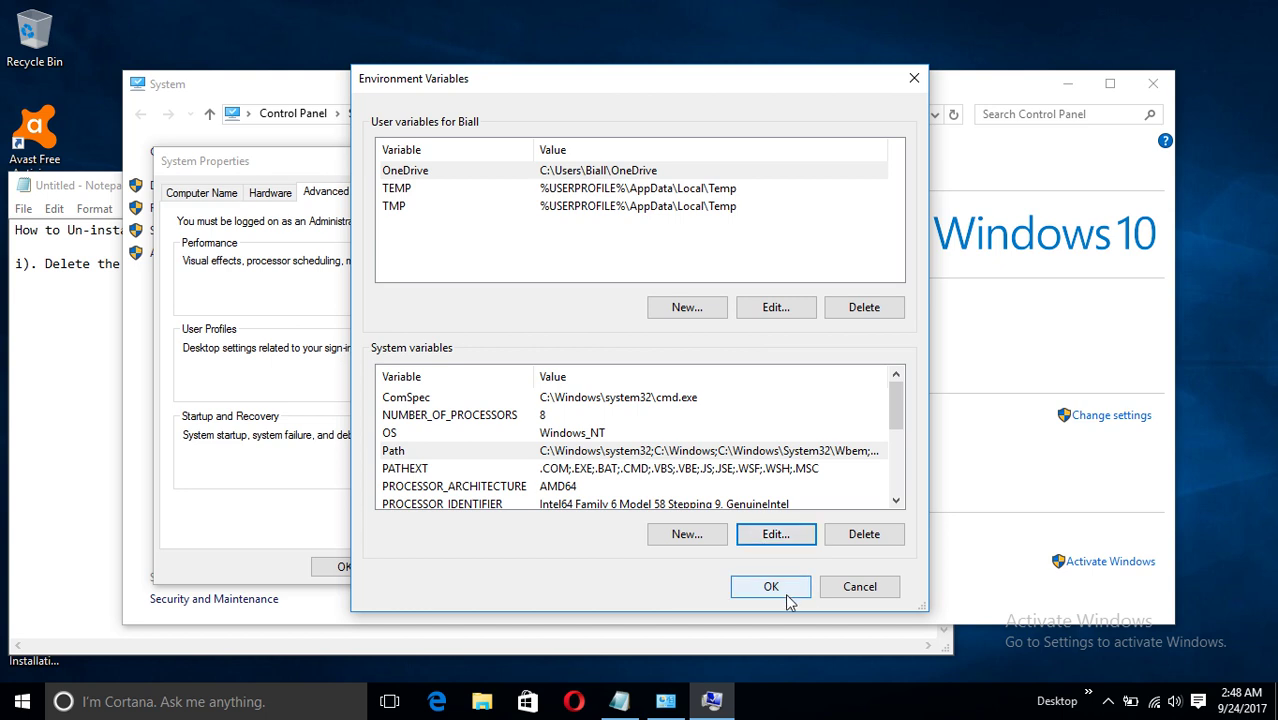
{"action": "left_click", "coordinate": [785, 593]}
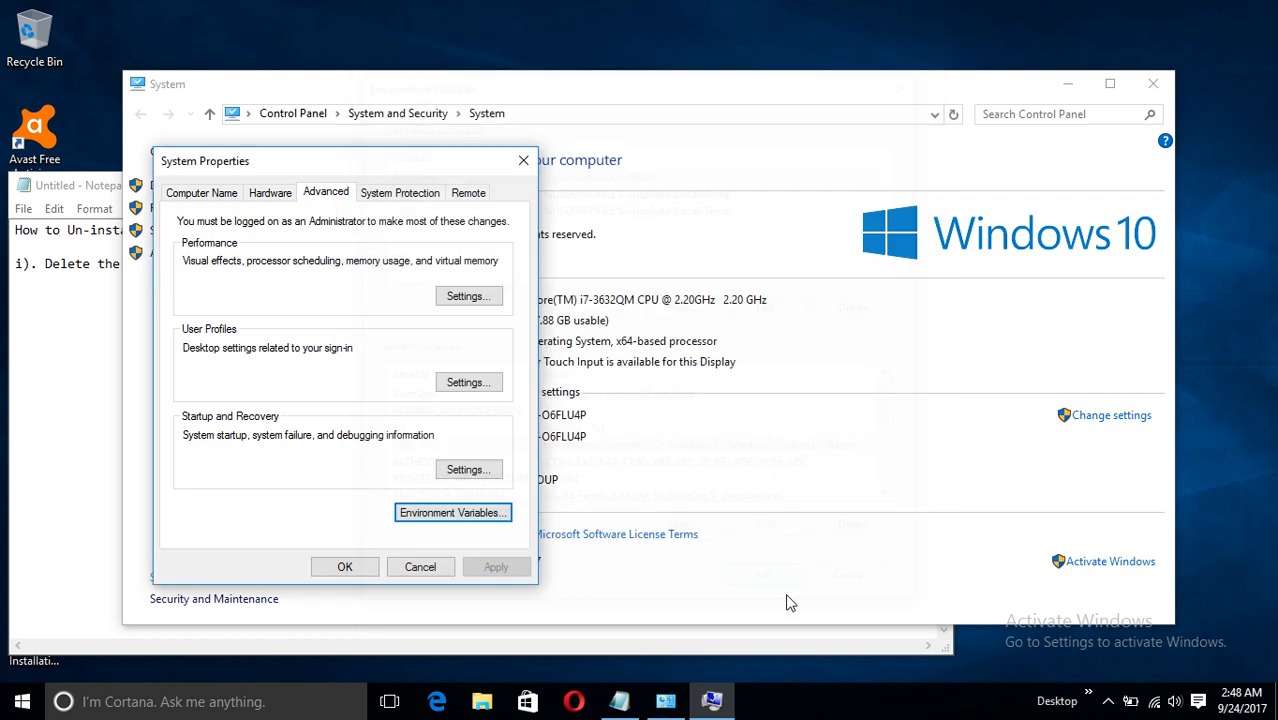
{"action": "left_click", "coordinate": [400, 578]}
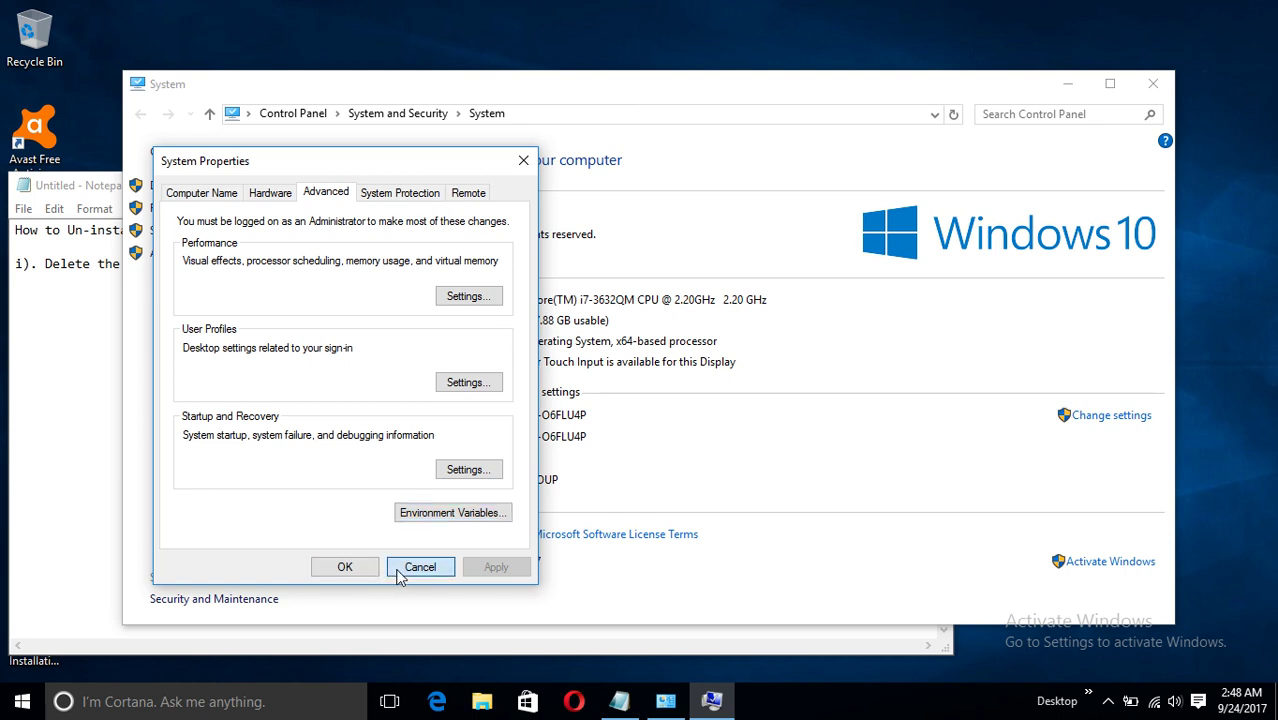
- Add a second item reading "ii). delete registries" below the first one in the Notepad notes
{"action": "left_click", "coordinate": [63, 375]}
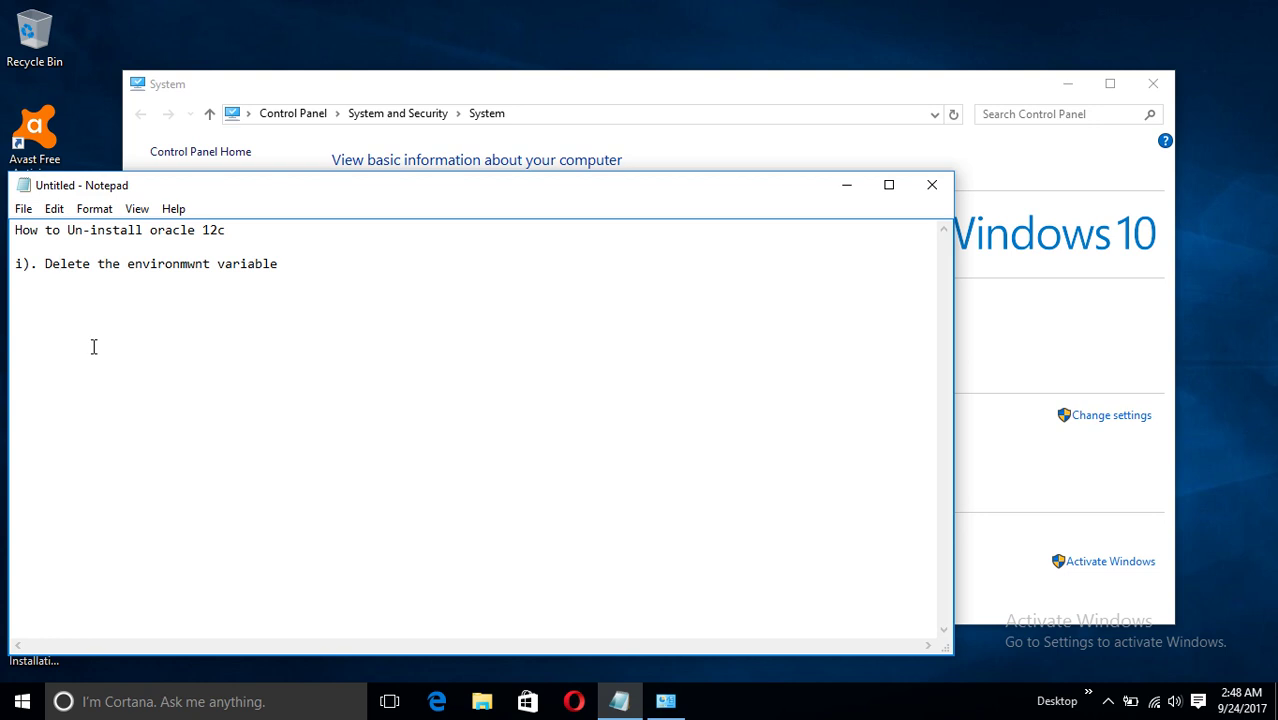
{"action": "left_click", "coordinate": [290, 264]}
{"action": "key", "text": "Return"}
{"action": "type", "text": "ii)"}
{"action": "key", "text": "BackSpace"}
{"action": "type", "text": ". delete regist"}
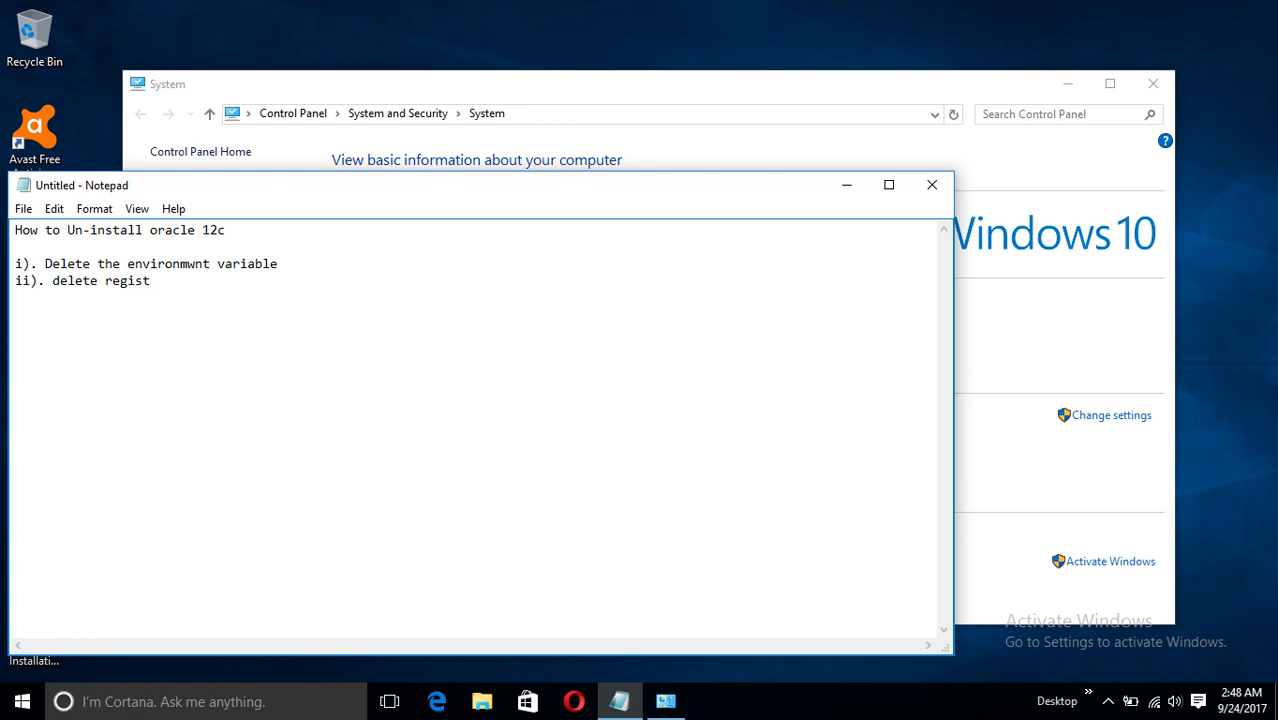
{"action": "type", "text": "ries"}
- Search Windows for regedit and launch the Registry Editor
{"action": "left_click", "coordinate": [150, 706]}
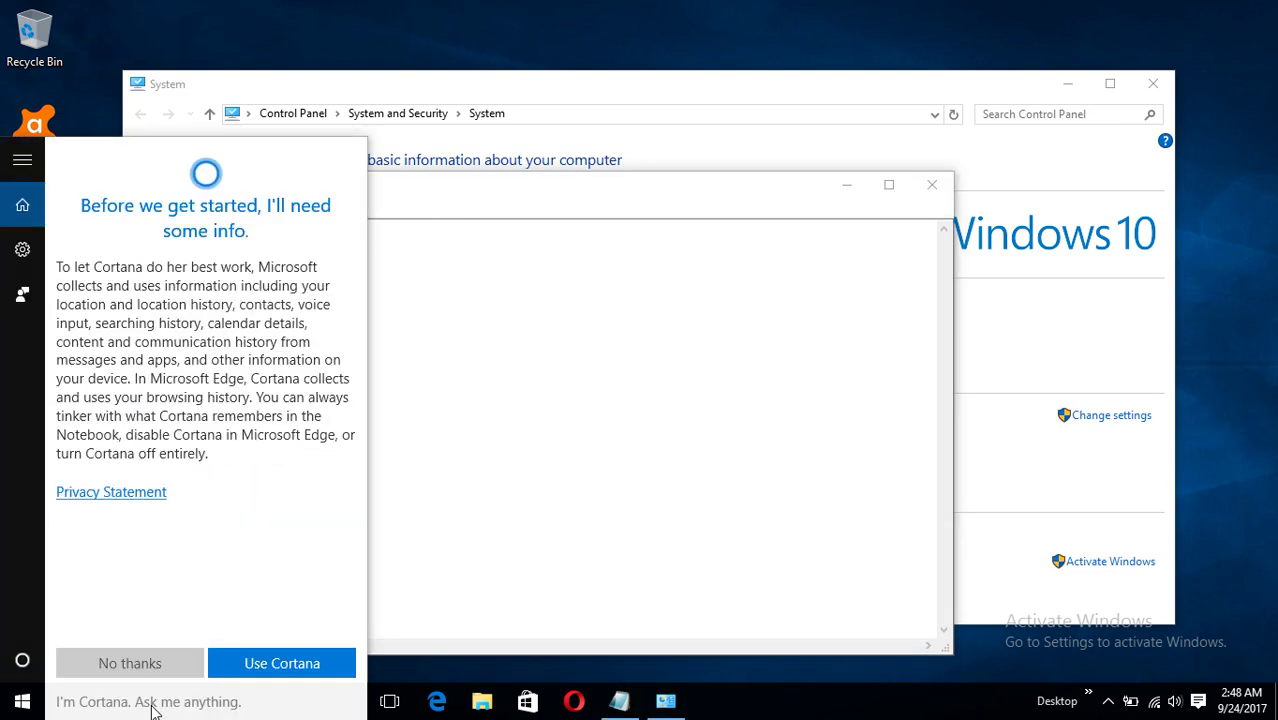
{"action": "type", "text": "re"}
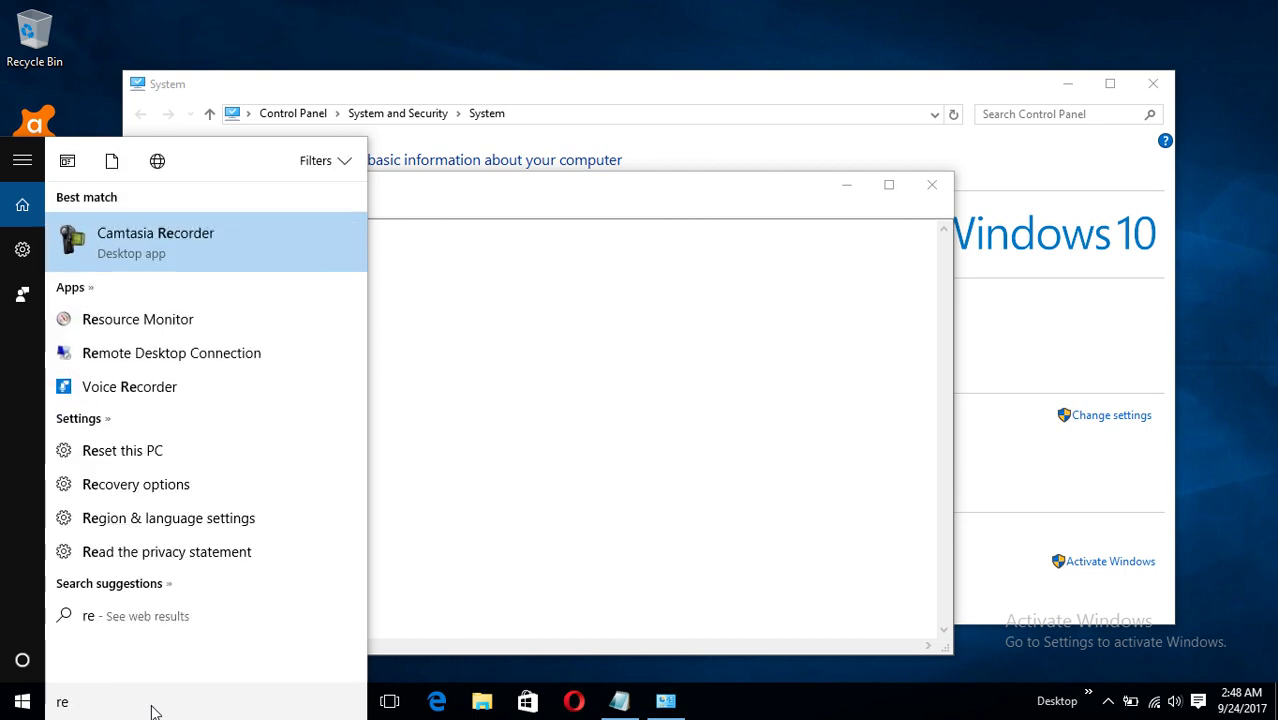
{"action": "type", "text": "ge"}
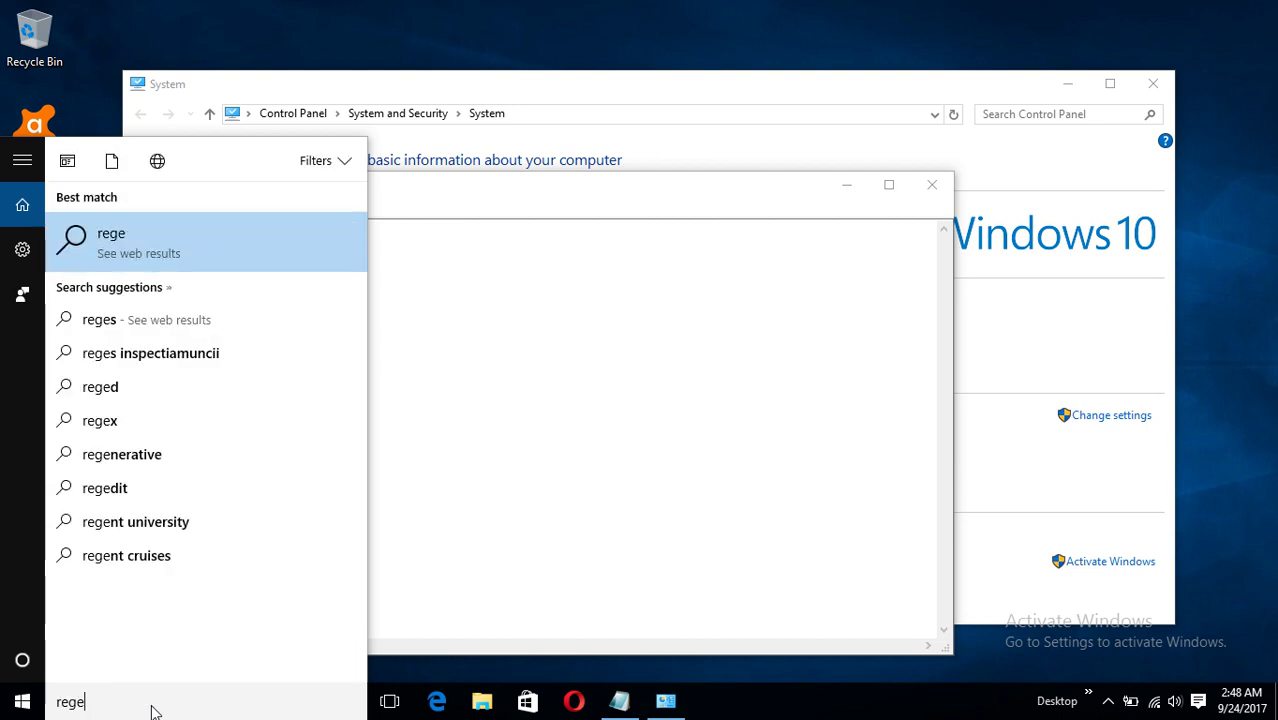
{"action": "type", "text": "dit"}
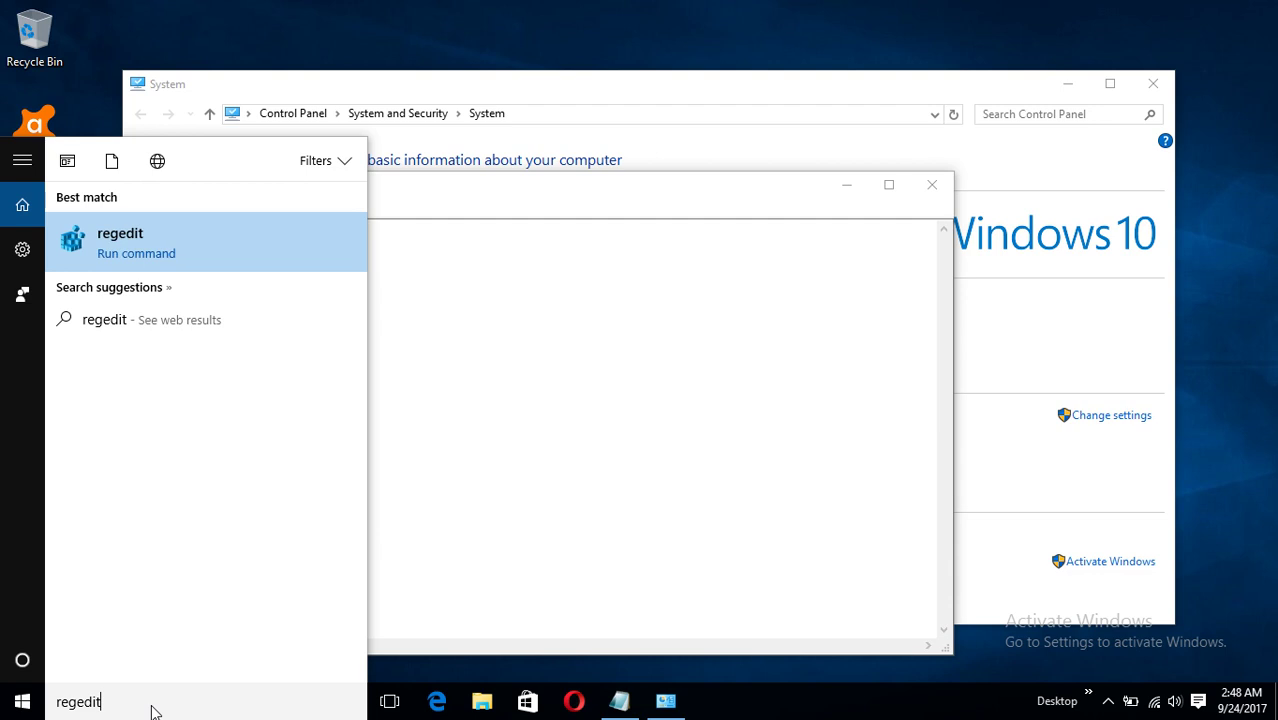
{"action": "left_click", "coordinate": [103, 255]}
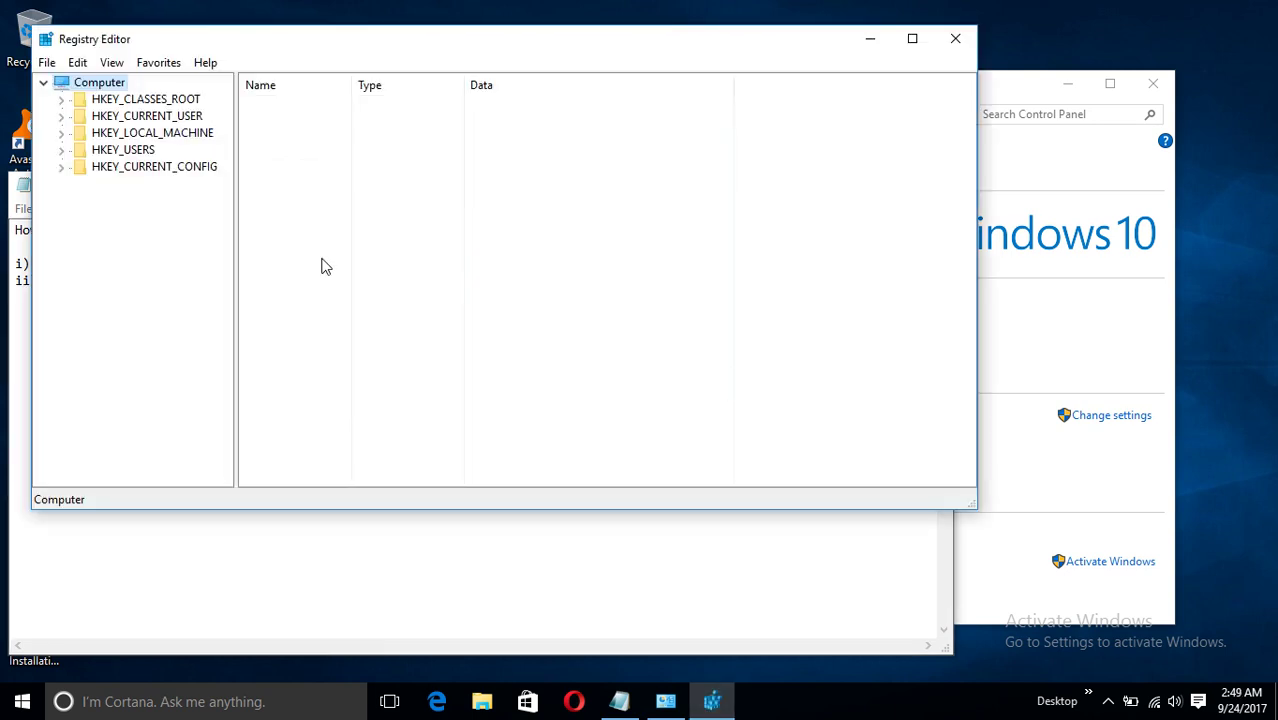
- Delete the ORACLE key with all its subkeys under HKEY_LOCAL_MACHINE\SOFTWARE
{"action": "left_click", "coordinate": [61, 133]}
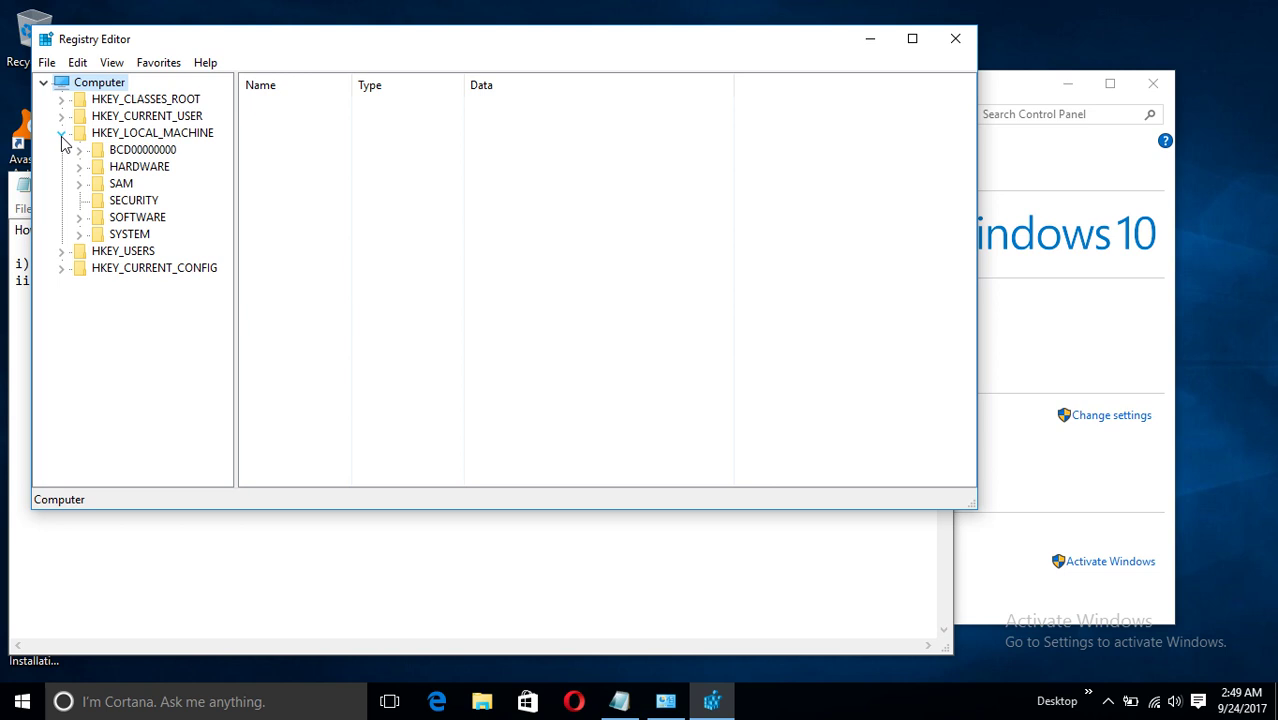
{"action": "left_click", "coordinate": [79, 218]}
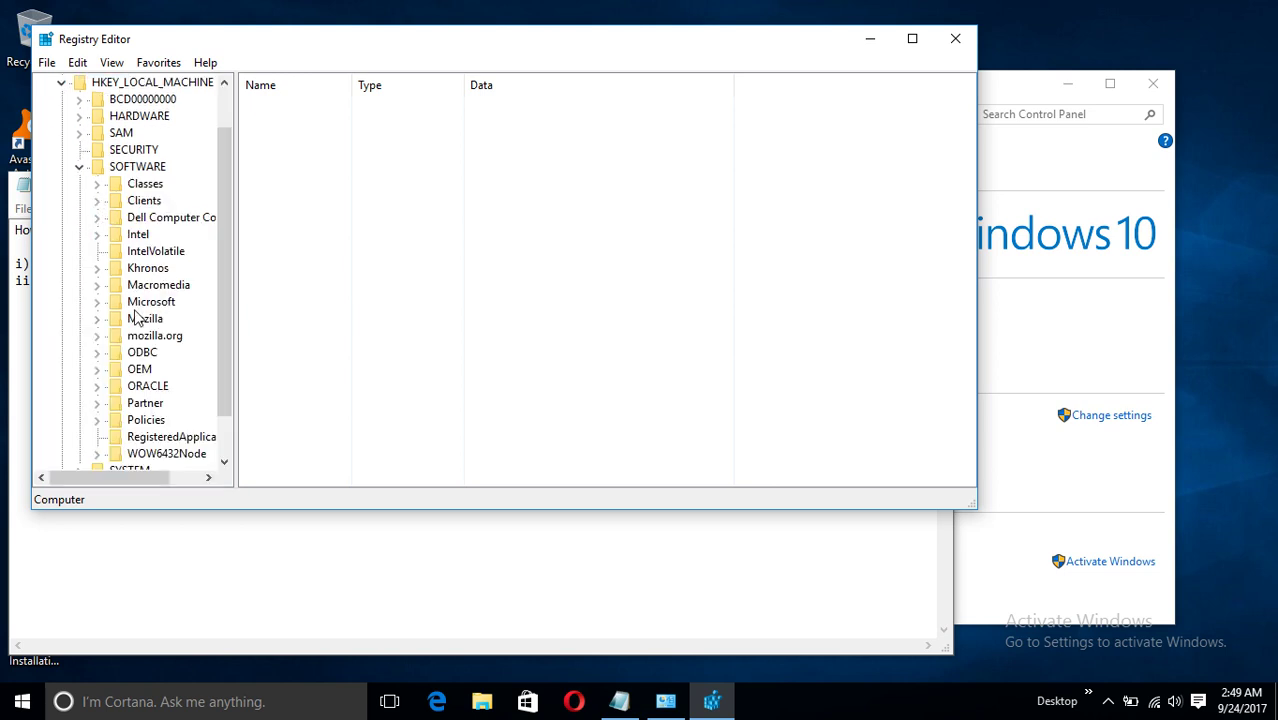
{"action": "left_click", "coordinate": [118, 386]}
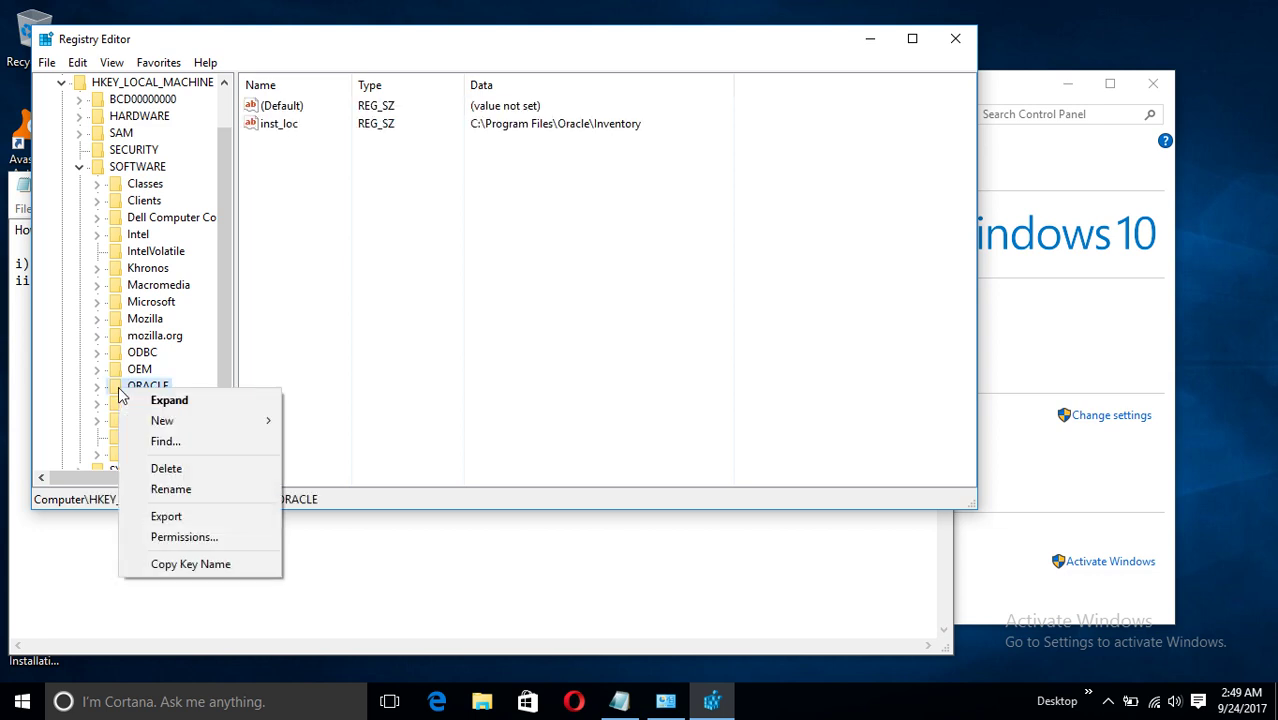
{"action": "left_click", "coordinate": [167, 470]}
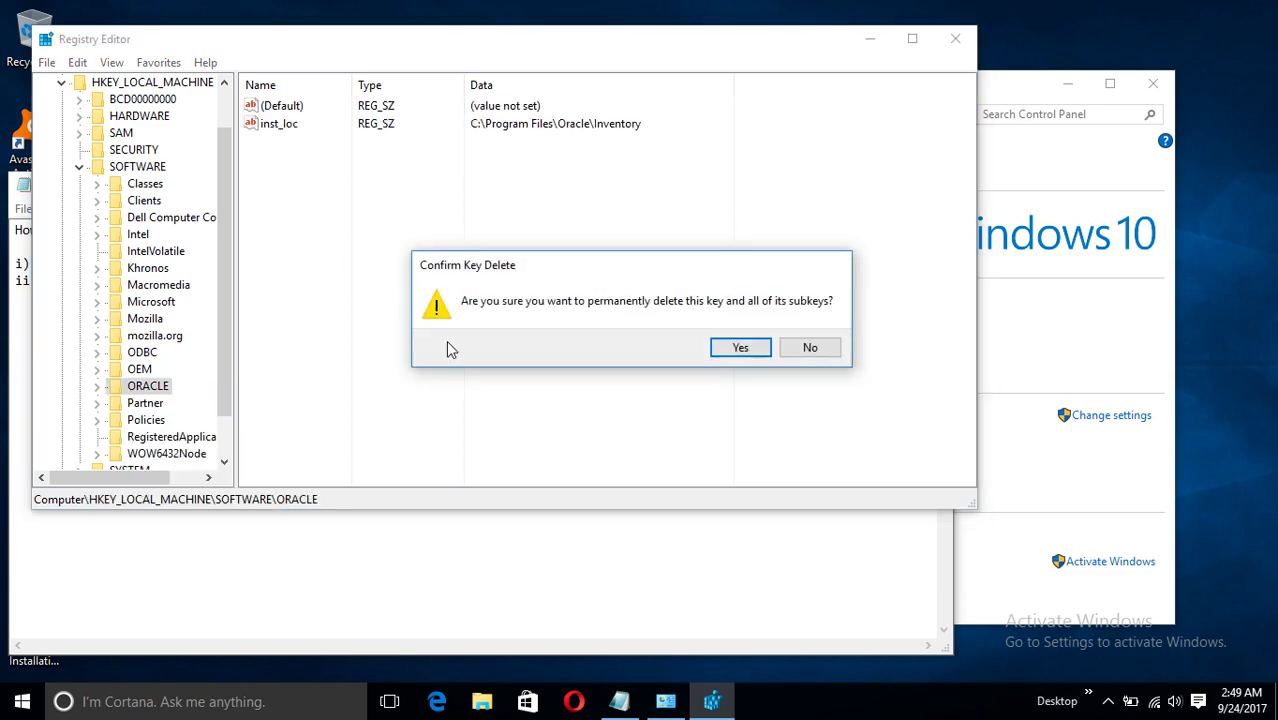
{"action": "left_click", "coordinate": [738, 348]}
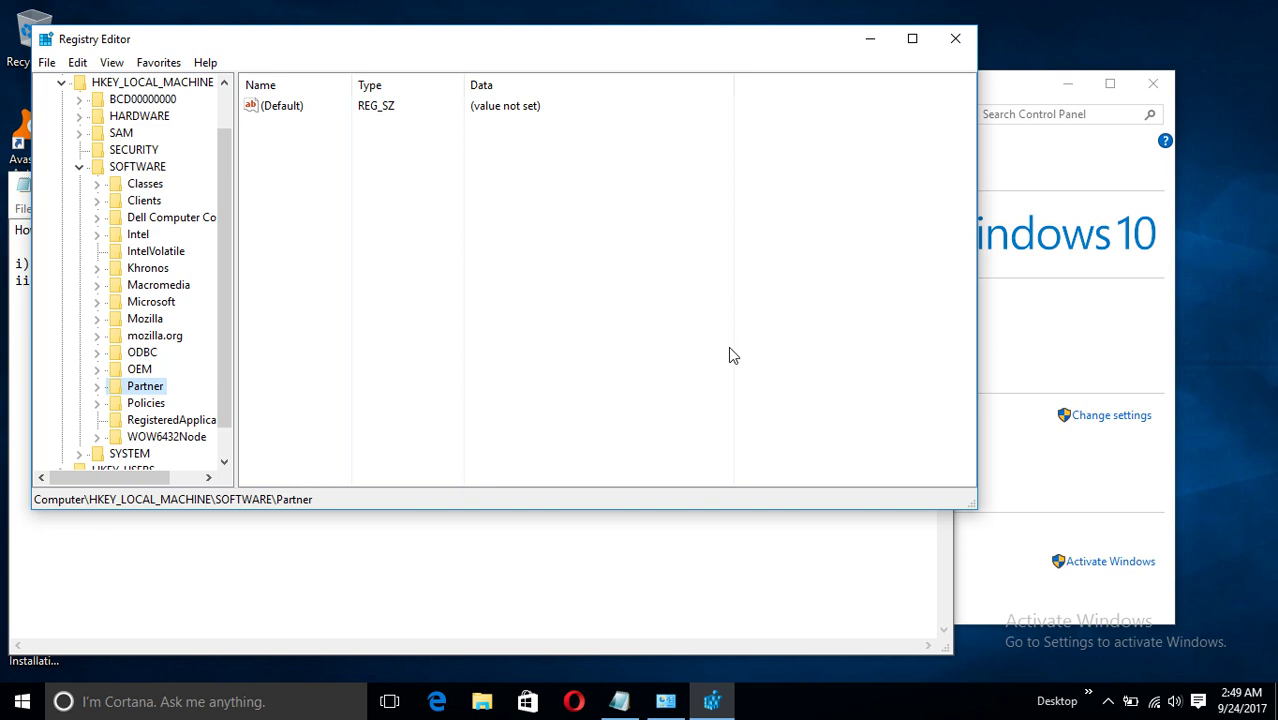
- Collapse the SOFTWARE key and expand HKEY_LOCAL_MACHINE\SYSTEM\CurrentControlSet\Services
{"action": "left_click", "coordinate": [79, 167]}
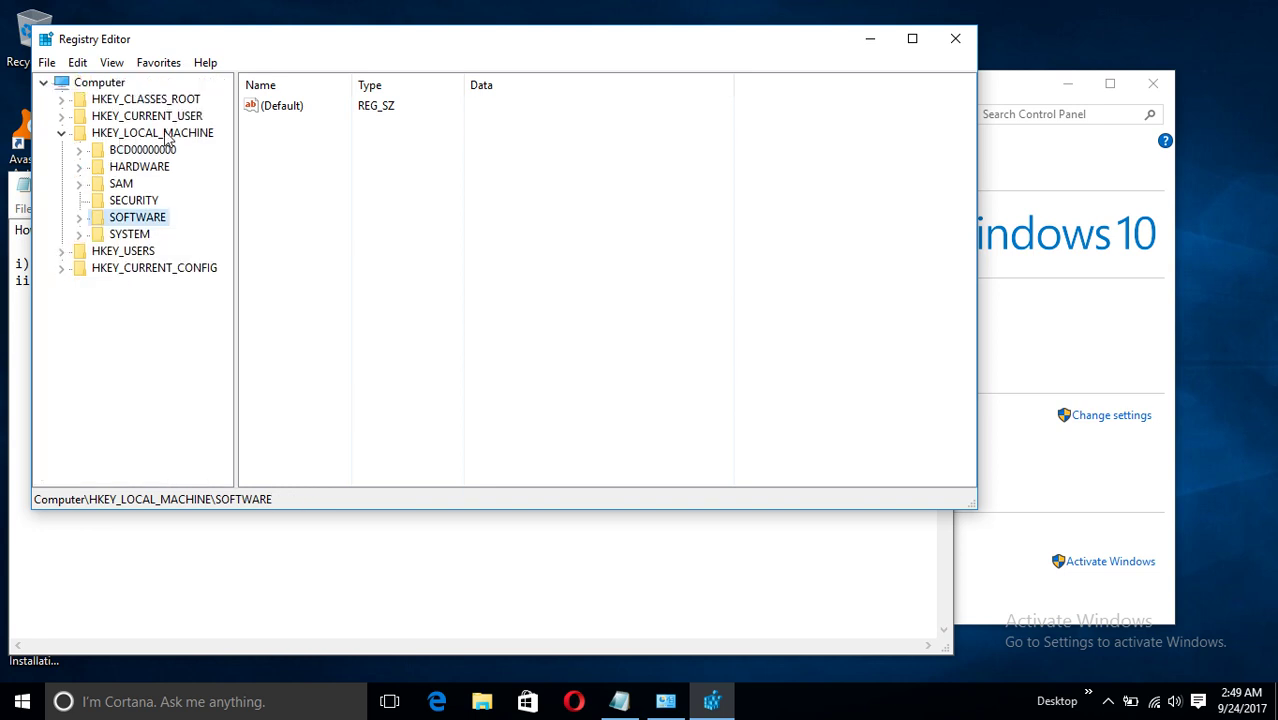
{"action": "left_click", "coordinate": [80, 238]}
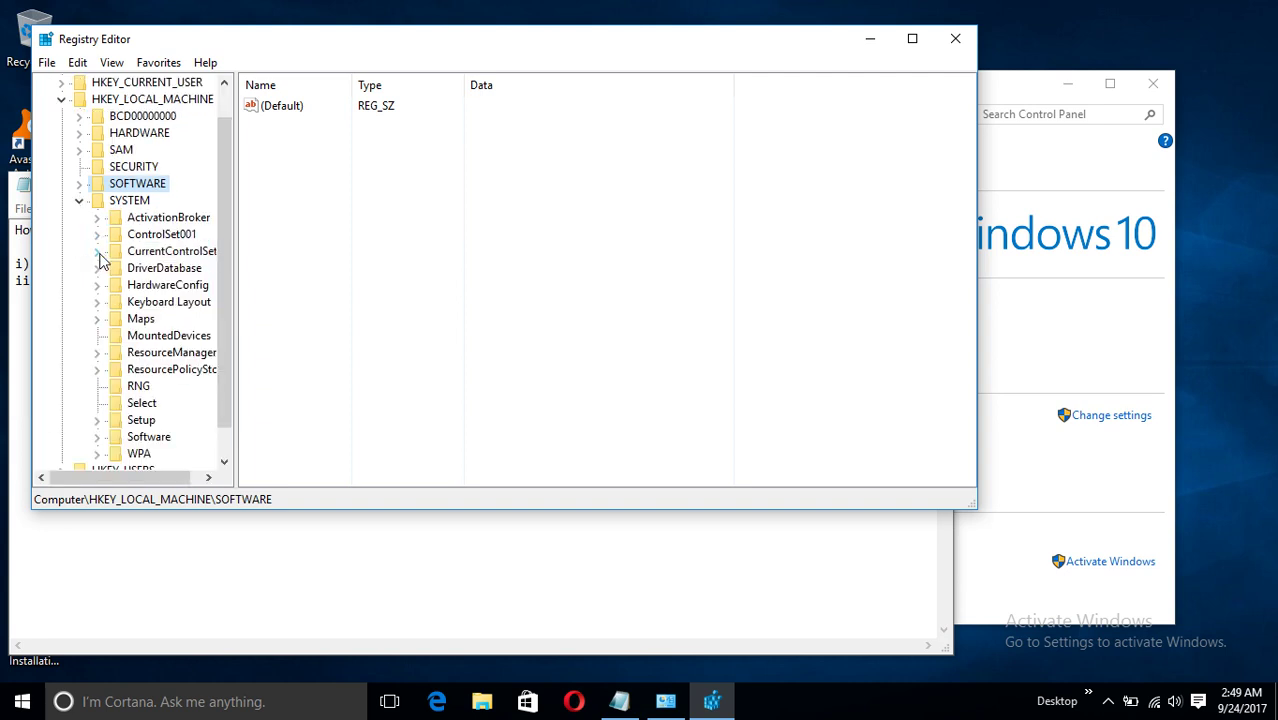
{"action": "left_click", "coordinate": [97, 252]}
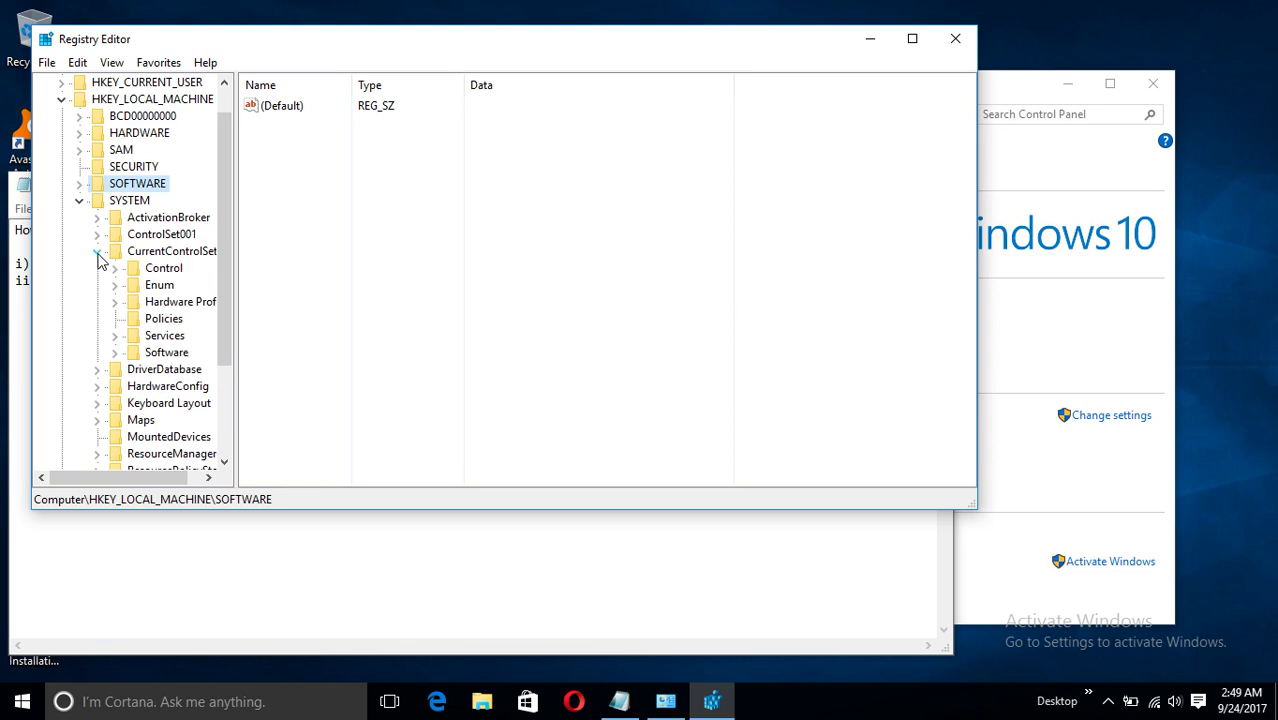
{"action": "left_click", "coordinate": [118, 342]}
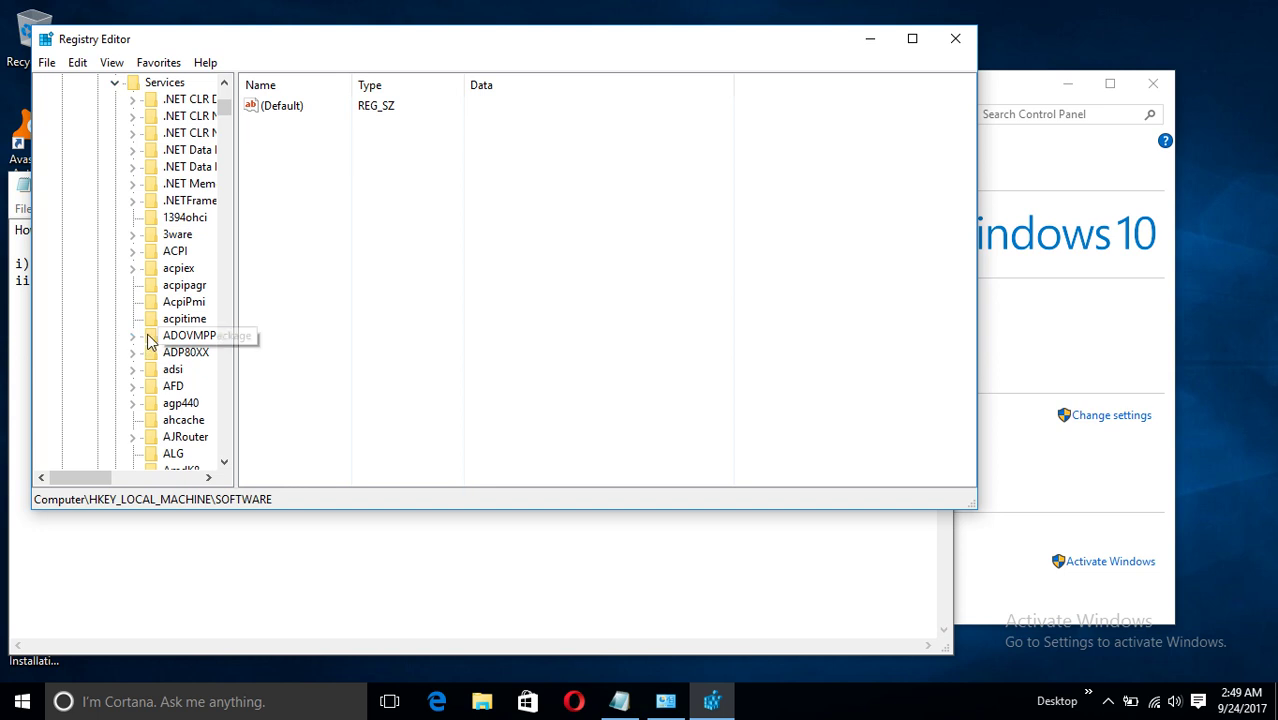
- Locate the Oracle entries among the Services subkeys and delete the OracleJobSchedulerORCL key with all its subkeys
{"action": "left_click", "coordinate": [157, 320]}
{"action": "key", "text": "o"}
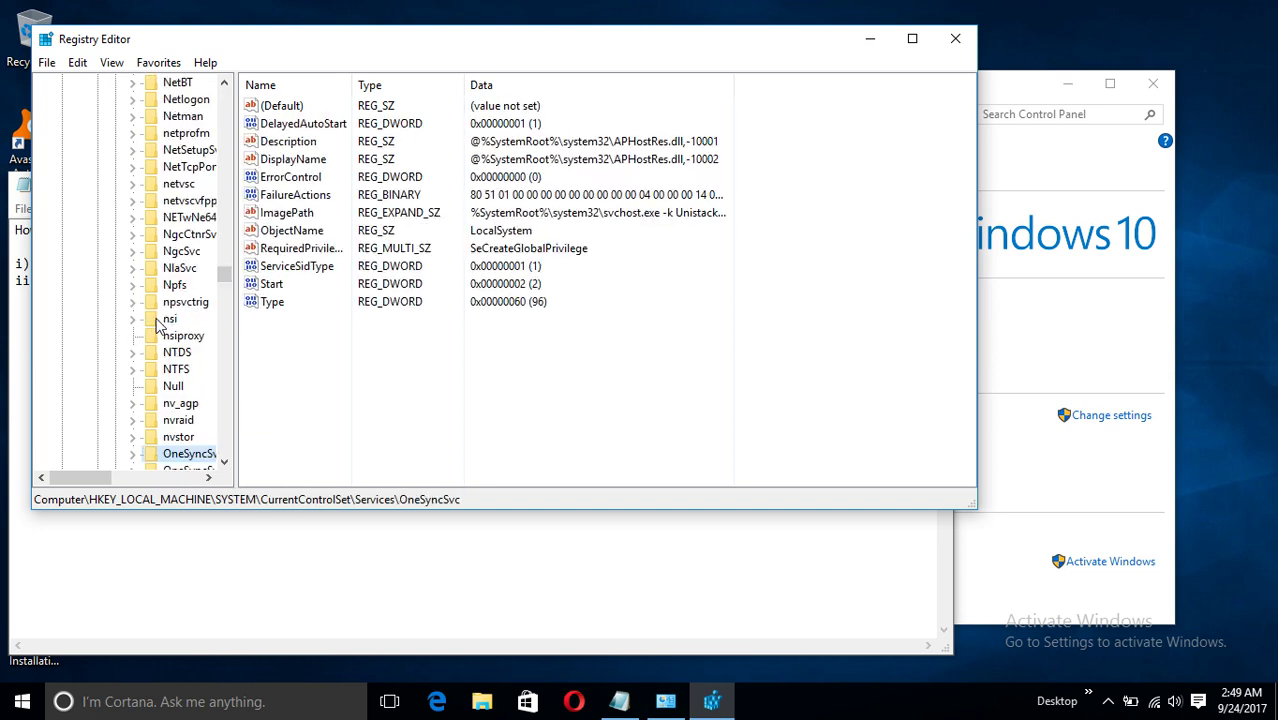
{"action": "key", "text": "o"}
{"action": "key", "text": "o"}
{"action": "key", "text": "o"}
{"action": "key", "text": "o"}
{"action": "key", "text": "o"}
{"action": "key", "text": "o"}
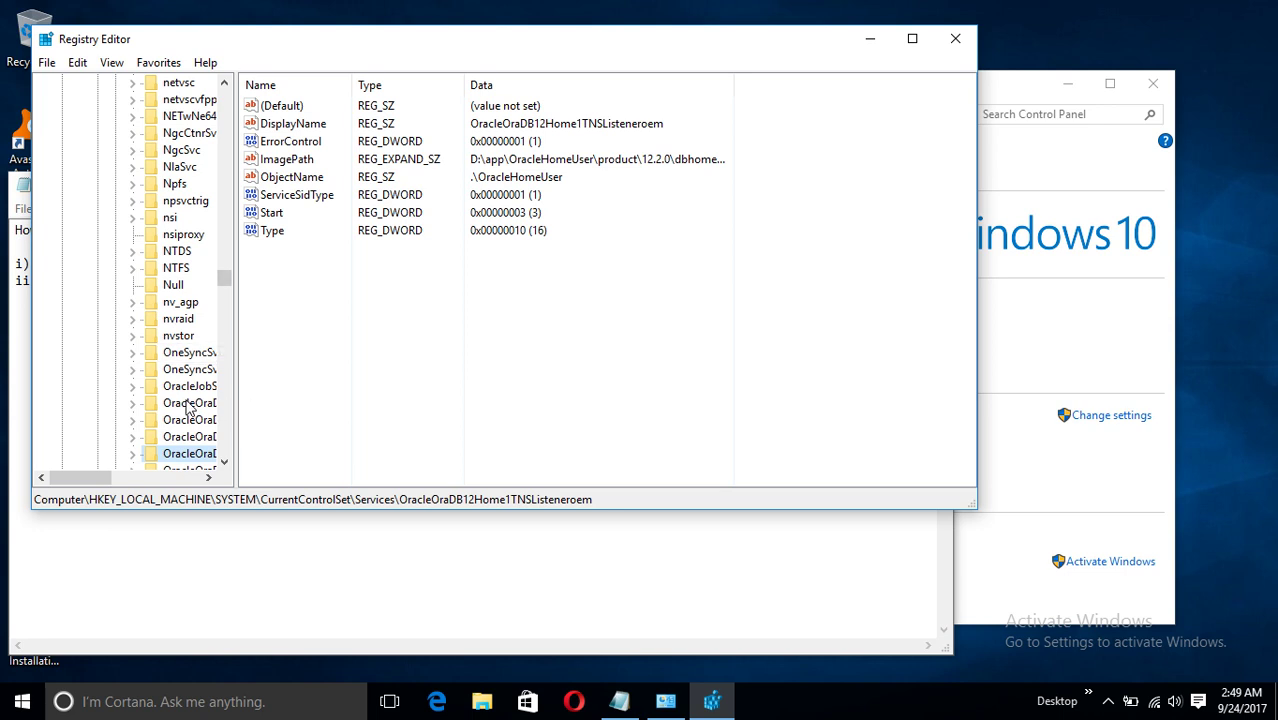
{"action": "left_click", "coordinate": [224, 463]}
{"action": "left_click", "coordinate": [224, 463]}
{"action": "left_click", "coordinate": [224, 463]}
{"action": "left_click", "coordinate": [224, 463]}
{"action": "left_click", "coordinate": [224, 463]}
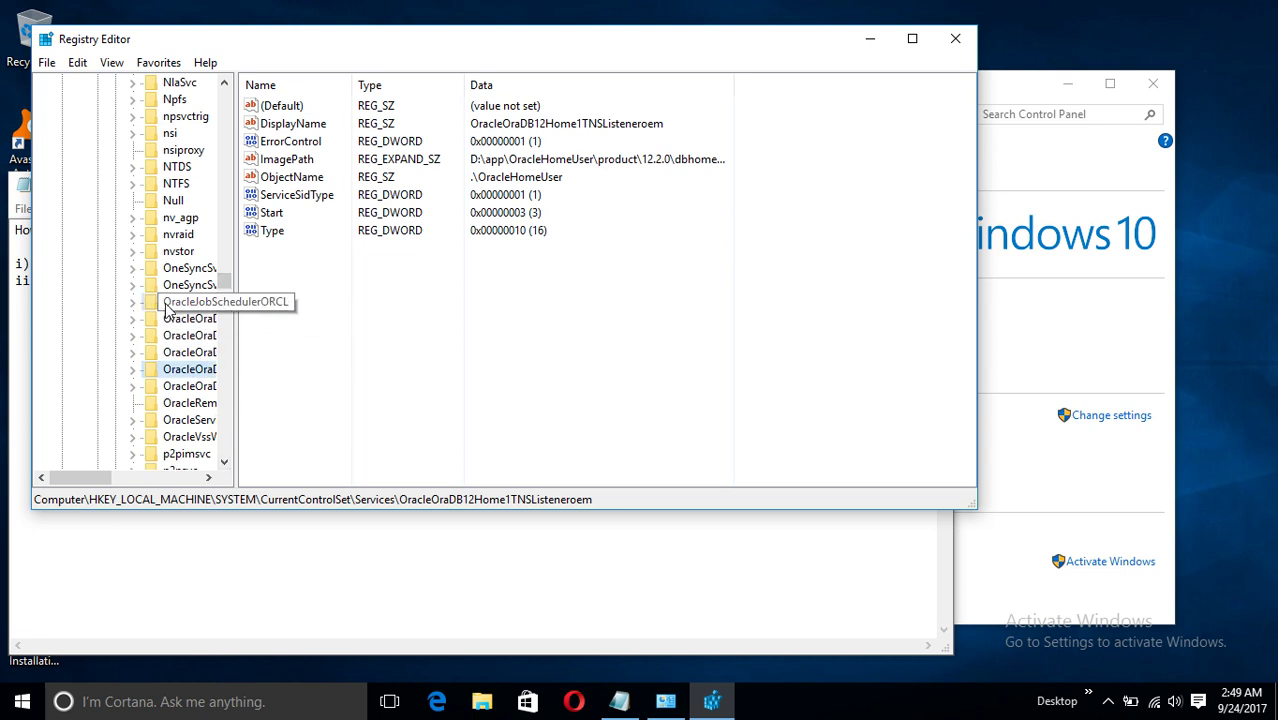
{"action": "right_click", "coordinate": [165, 304]}
{"action": "left_click", "coordinate": [221, 385]}
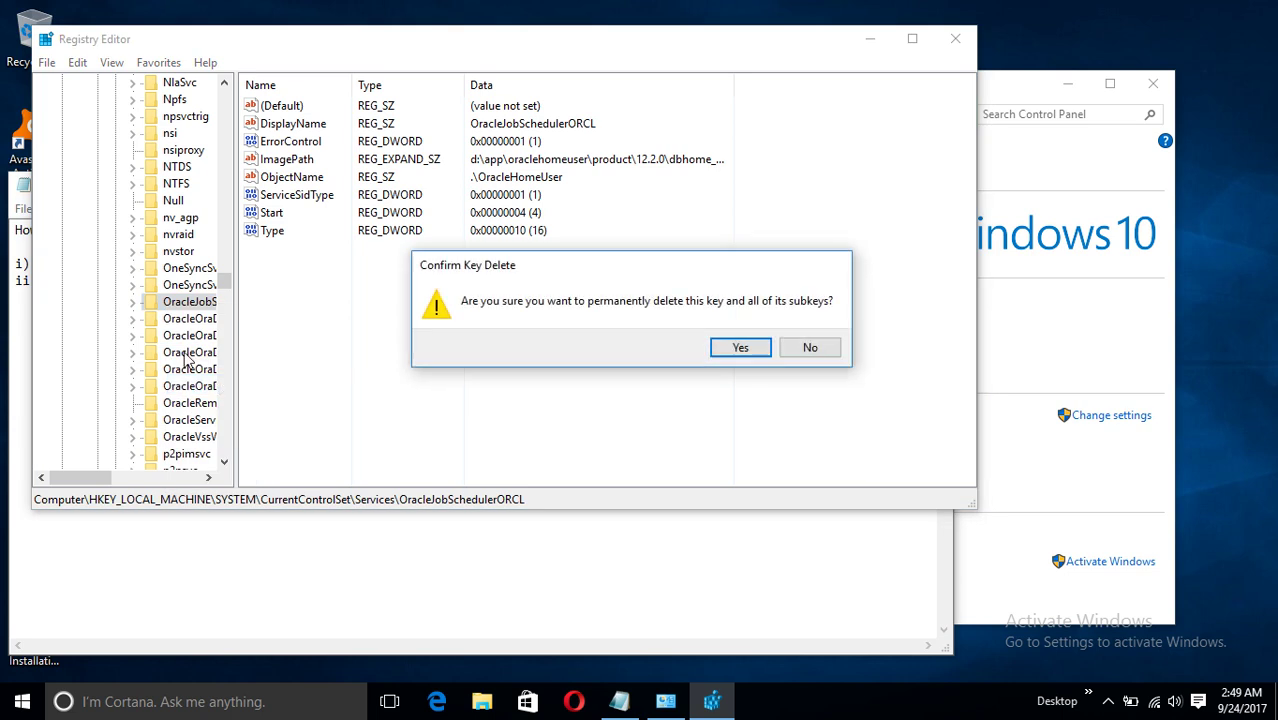
{"action": "left_click", "coordinate": [738, 348]}
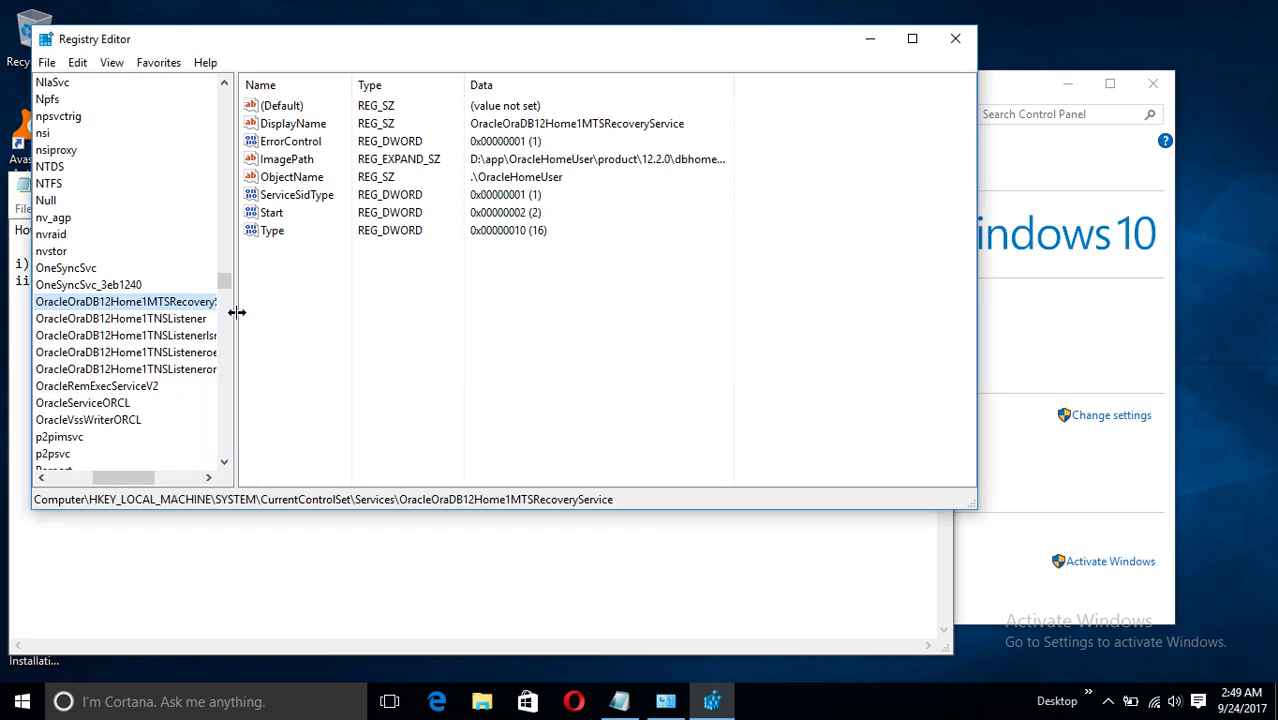
- Delete the OracleOraDB12Home1TNSListener and OracleOraDB12Home1MTSRecoveryService keys with their subkeys from Services
{"action": "left_click", "coordinate": [41, 478]}
{"action": "left_click", "coordinate": [41, 478]}
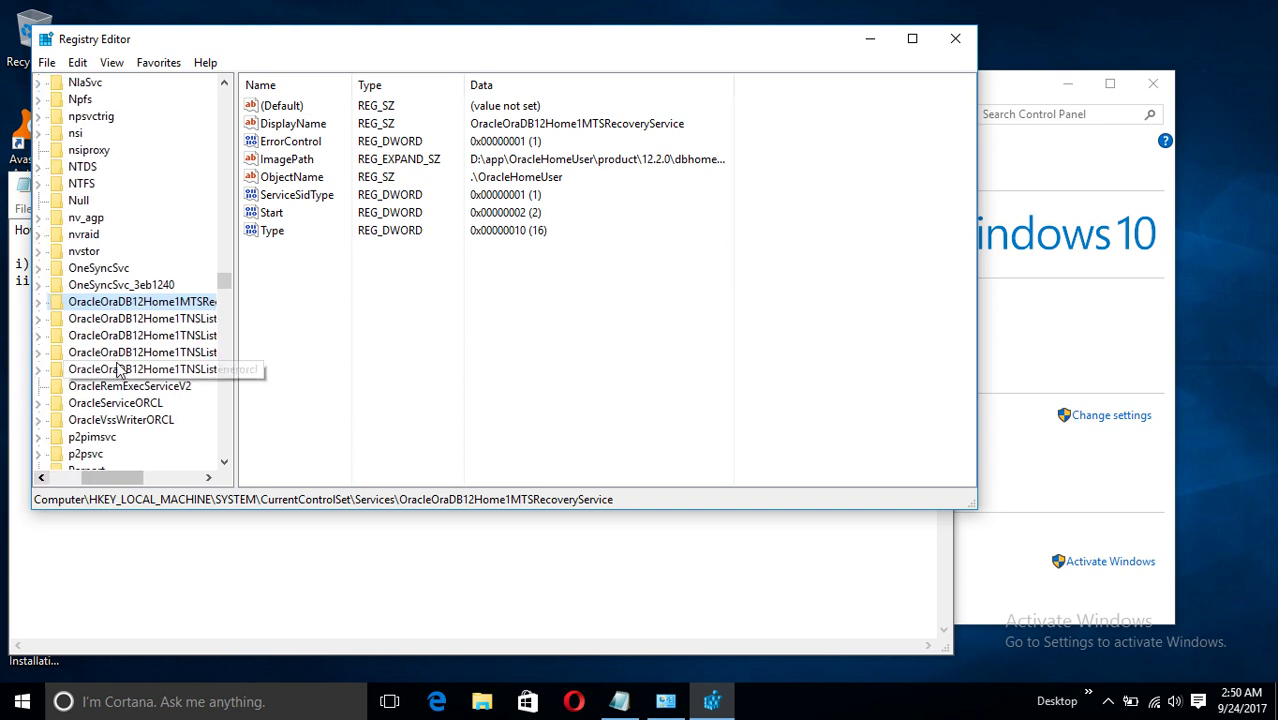
{"action": "right_click", "coordinate": [88, 323]}
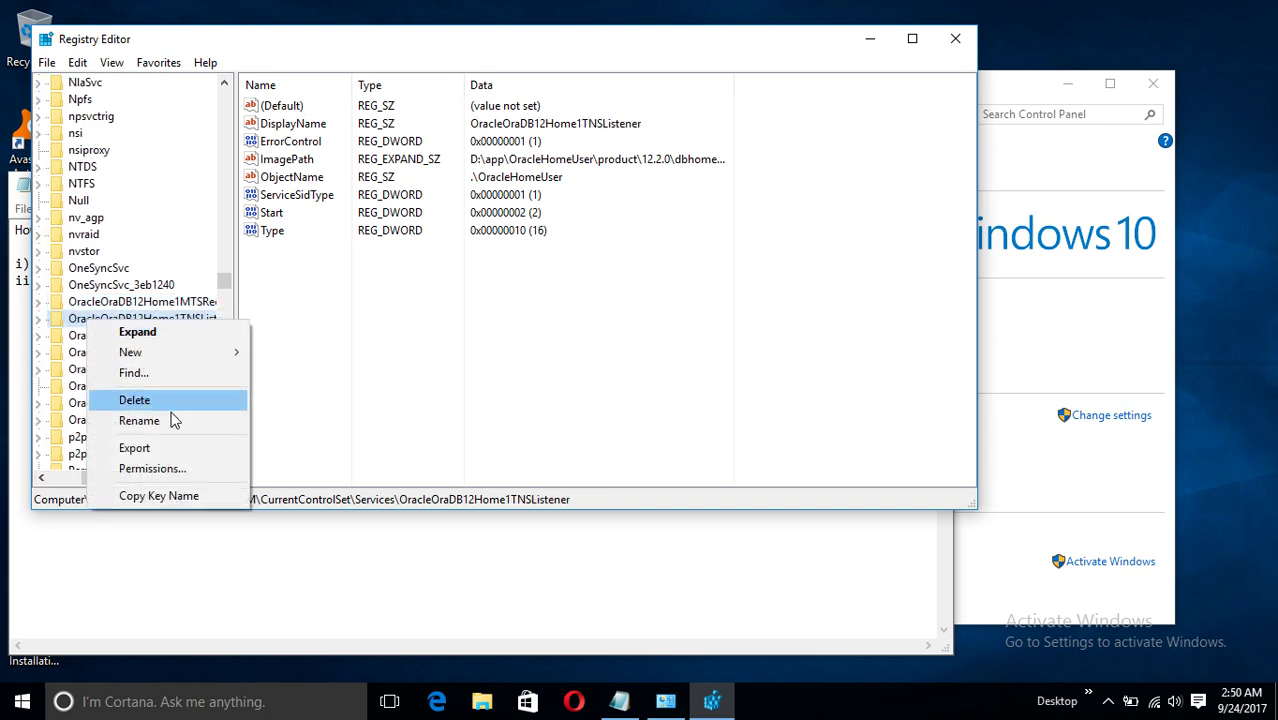
{"action": "left_click", "coordinate": [136, 400]}
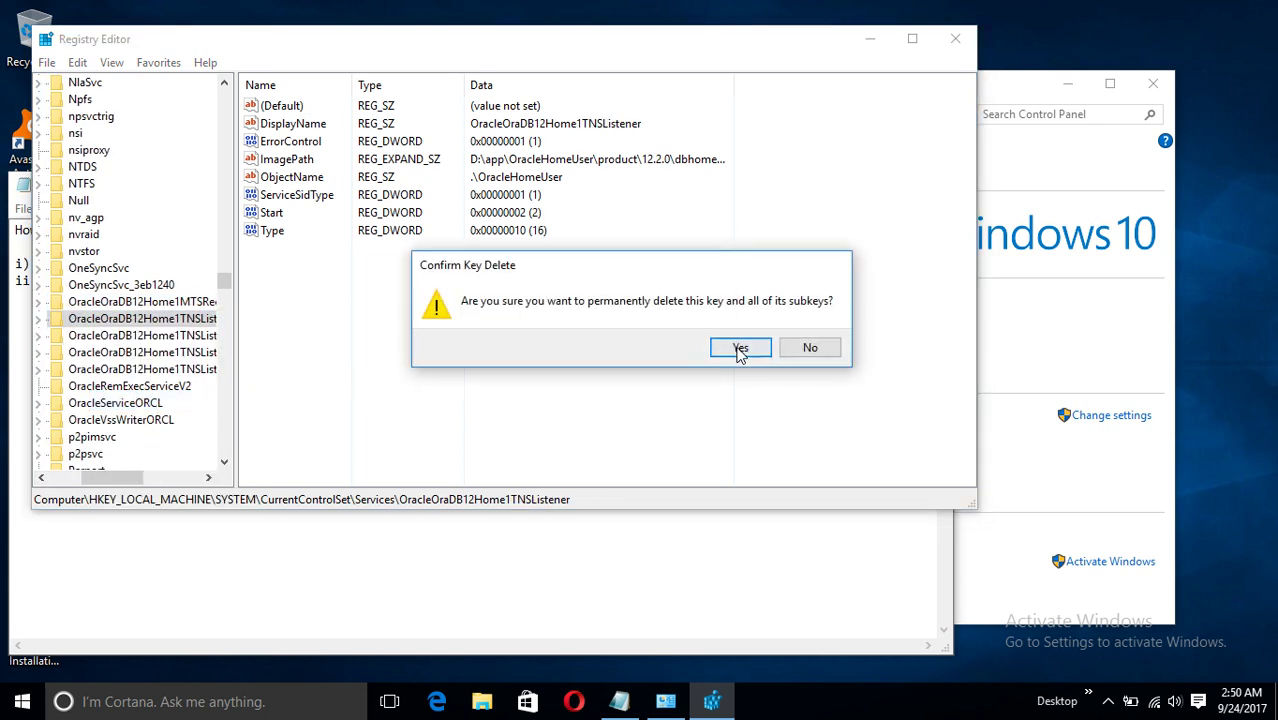
{"action": "left_click", "coordinate": [740, 350]}
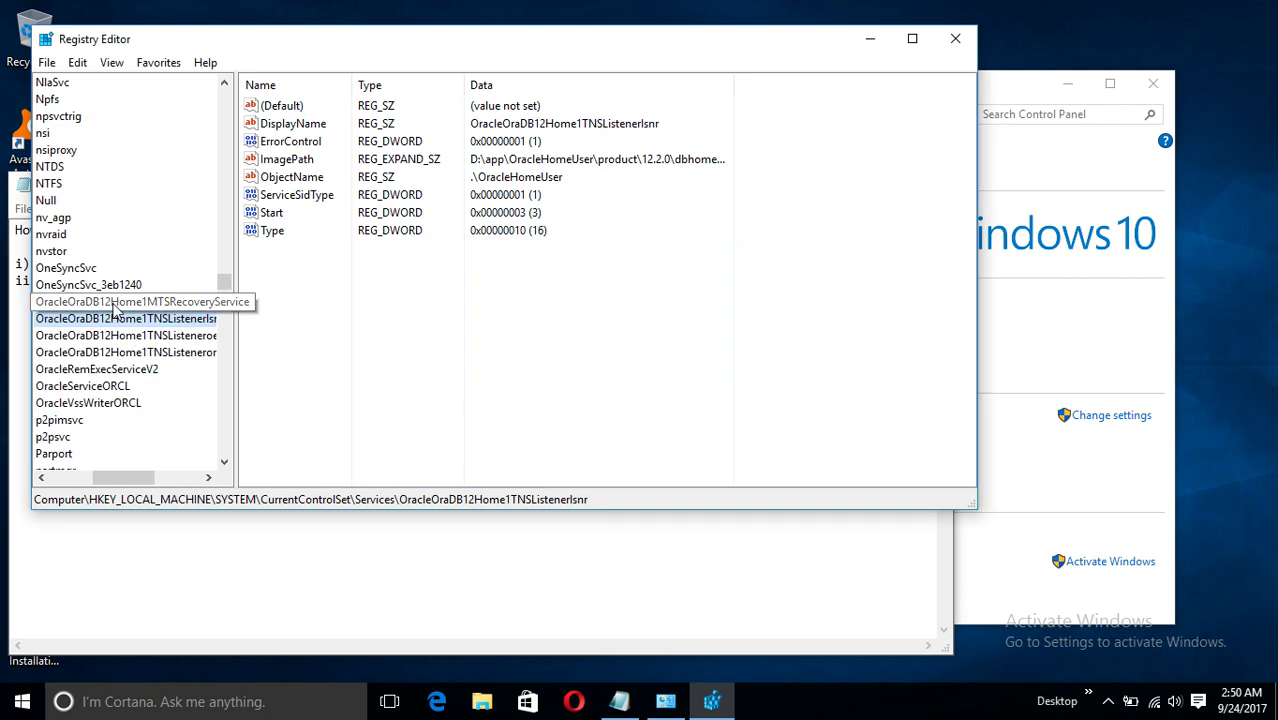
{"action": "right_click", "coordinate": [113, 304]}
{"action": "left_click", "coordinate": [168, 385]}
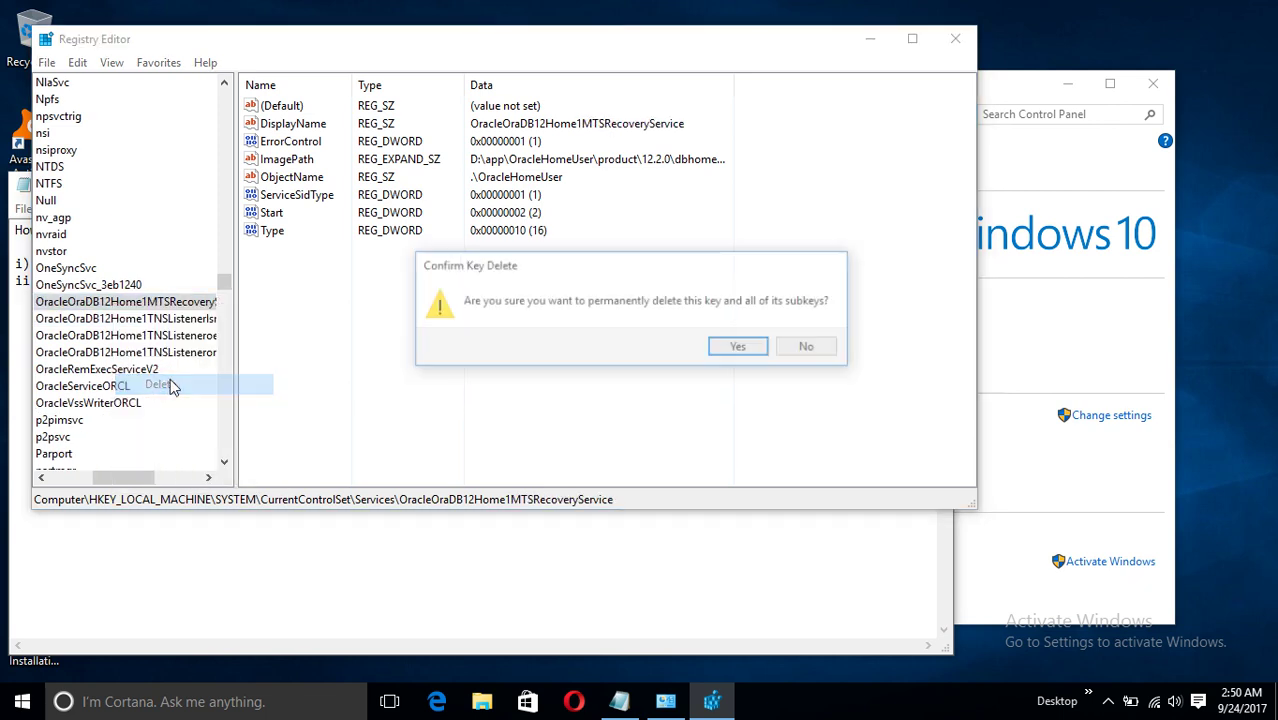
{"action": "left_click", "coordinate": [736, 345]}
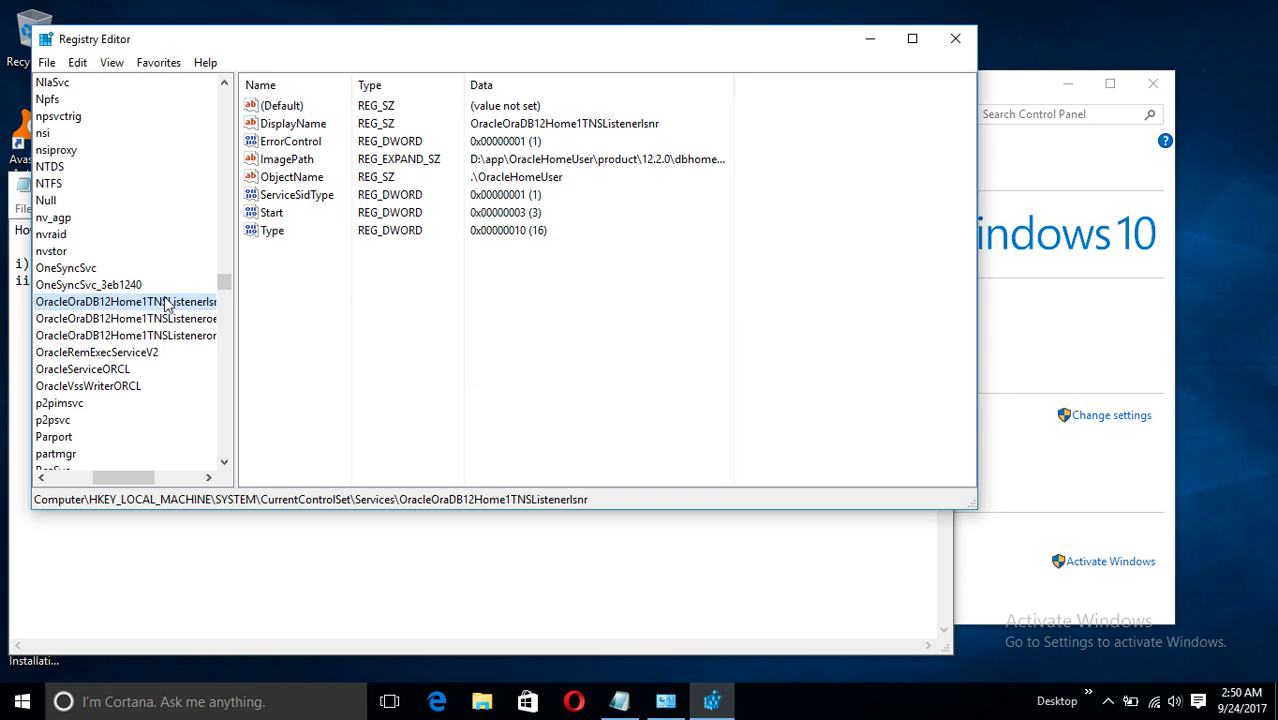
- Delete the OracleOraDB12Home1TNSListenerlsnr and OracleOraDB12Home1TNSListeneroem keys with their subkeys from Services
{"action": "right_click", "coordinate": [165, 304]}
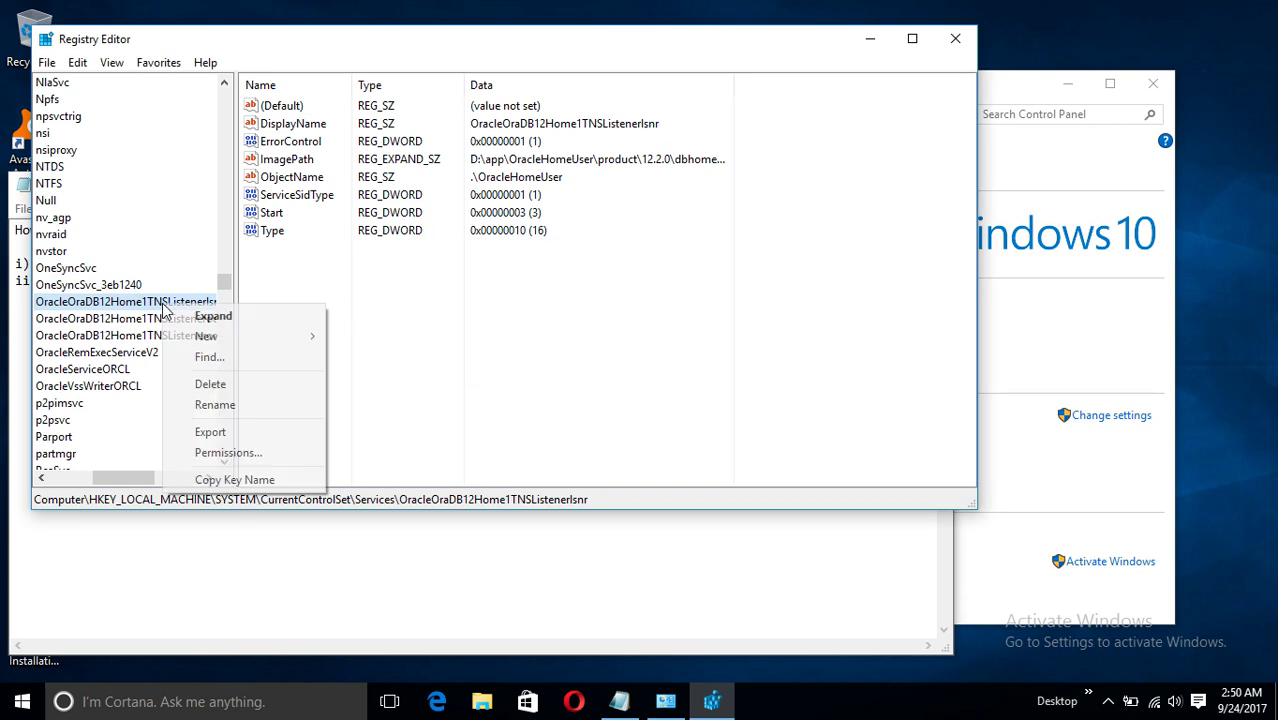
{"action": "left_click", "coordinate": [233, 387]}
{"action": "left_click", "coordinate": [741, 348]}
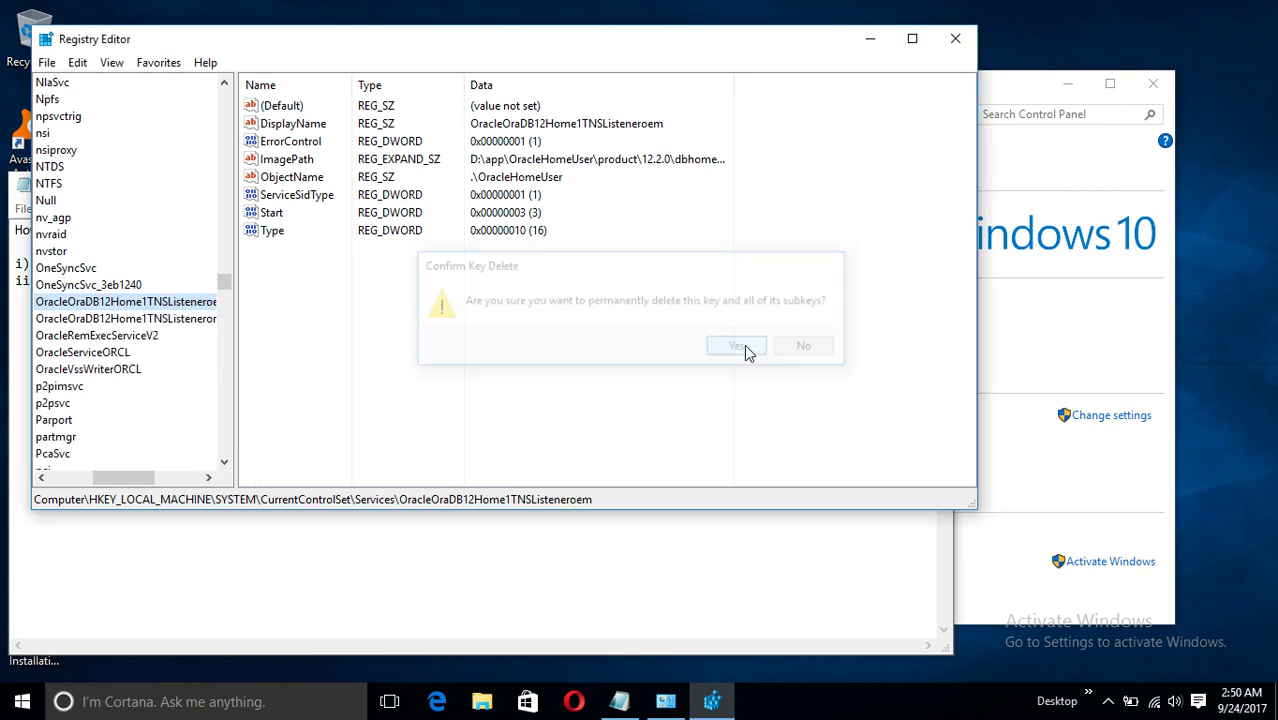
{"action": "right_click", "coordinate": [128, 304]}
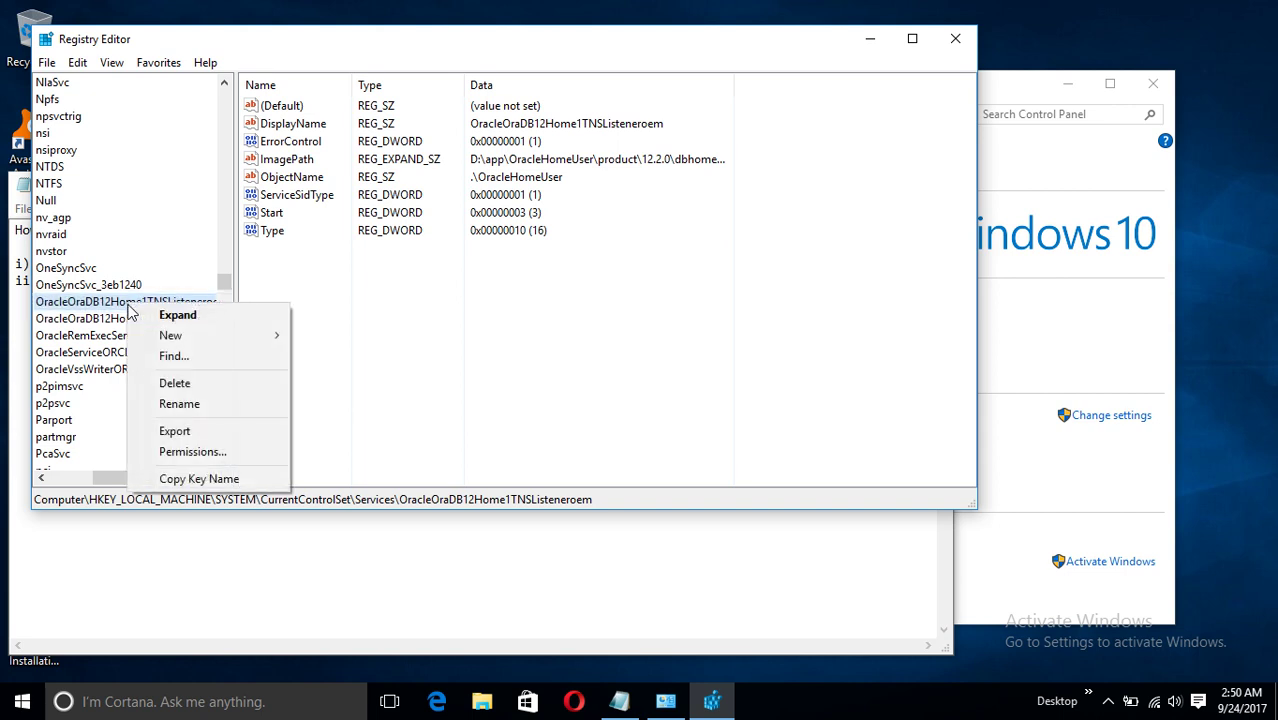
{"action": "left_click", "coordinate": [176, 384]}
{"action": "left_click", "coordinate": [737, 348]}
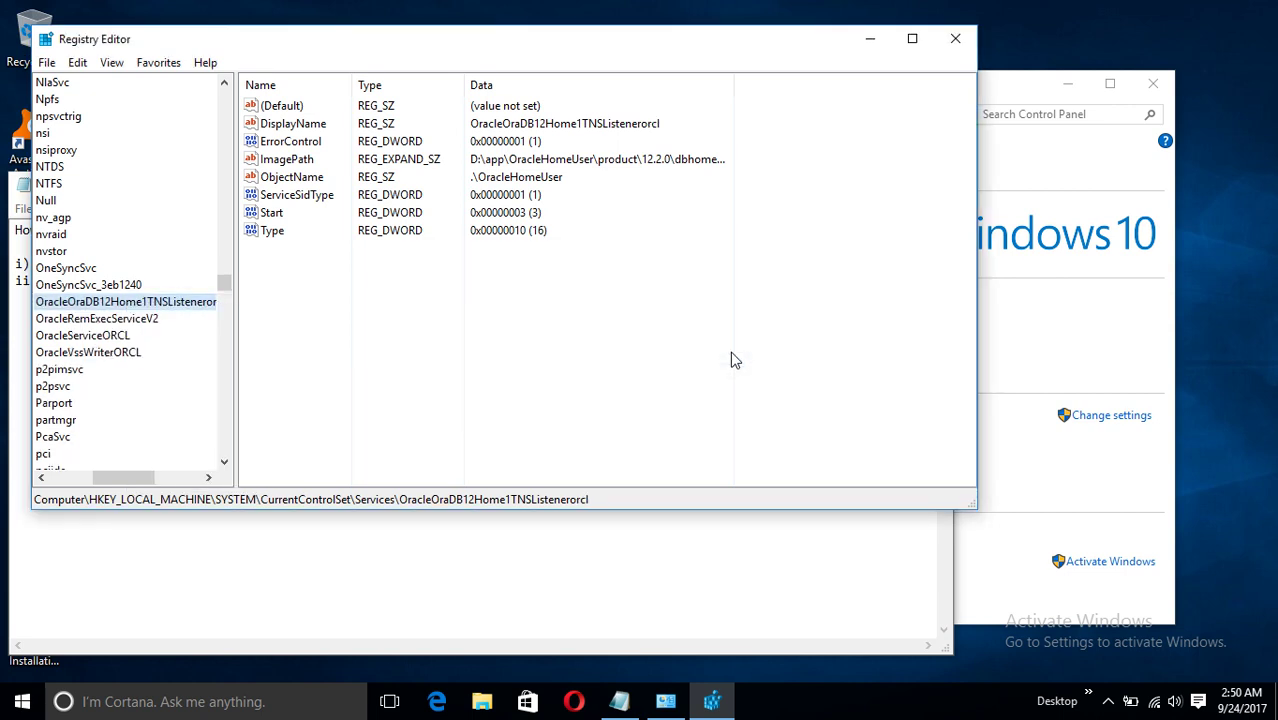
- Delete the OracleRemExecServiceV2 and OracleServiceORCL keys with their subkeys from Services
{"action": "left_click", "coordinate": [140, 319]}
{"action": "right_click", "coordinate": [141, 320]}
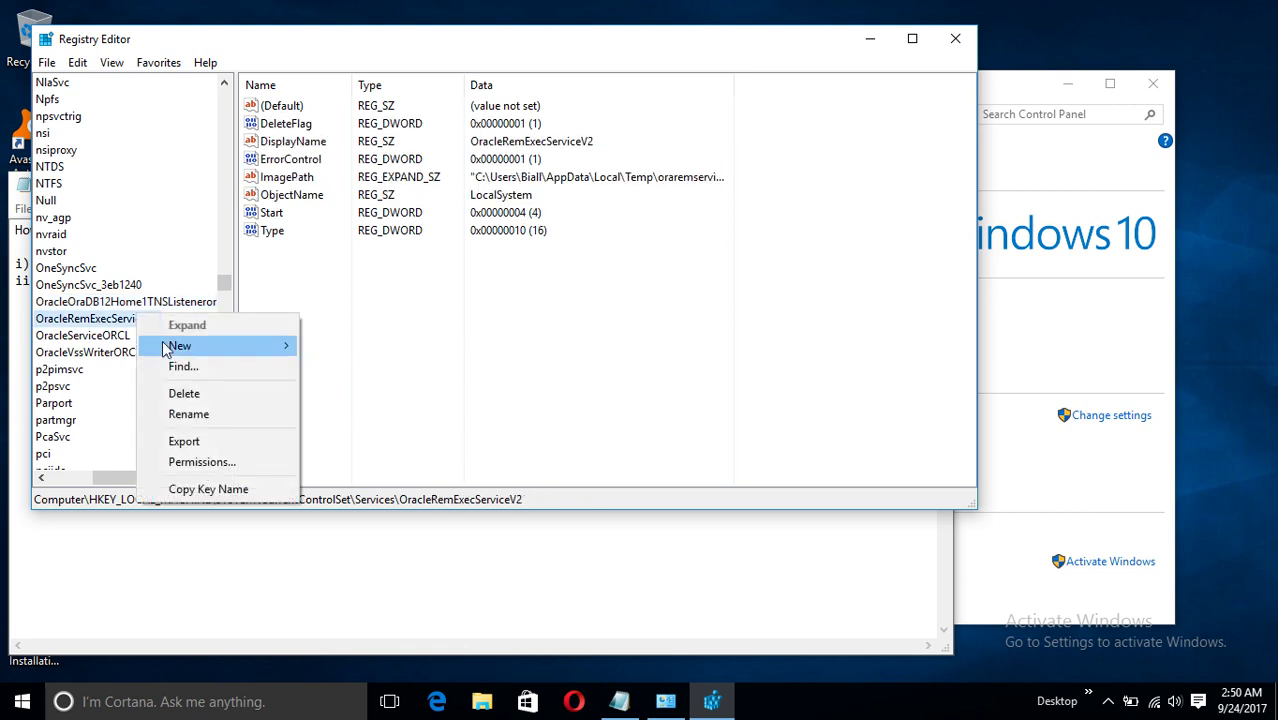
{"action": "left_click", "coordinate": [185, 395]}
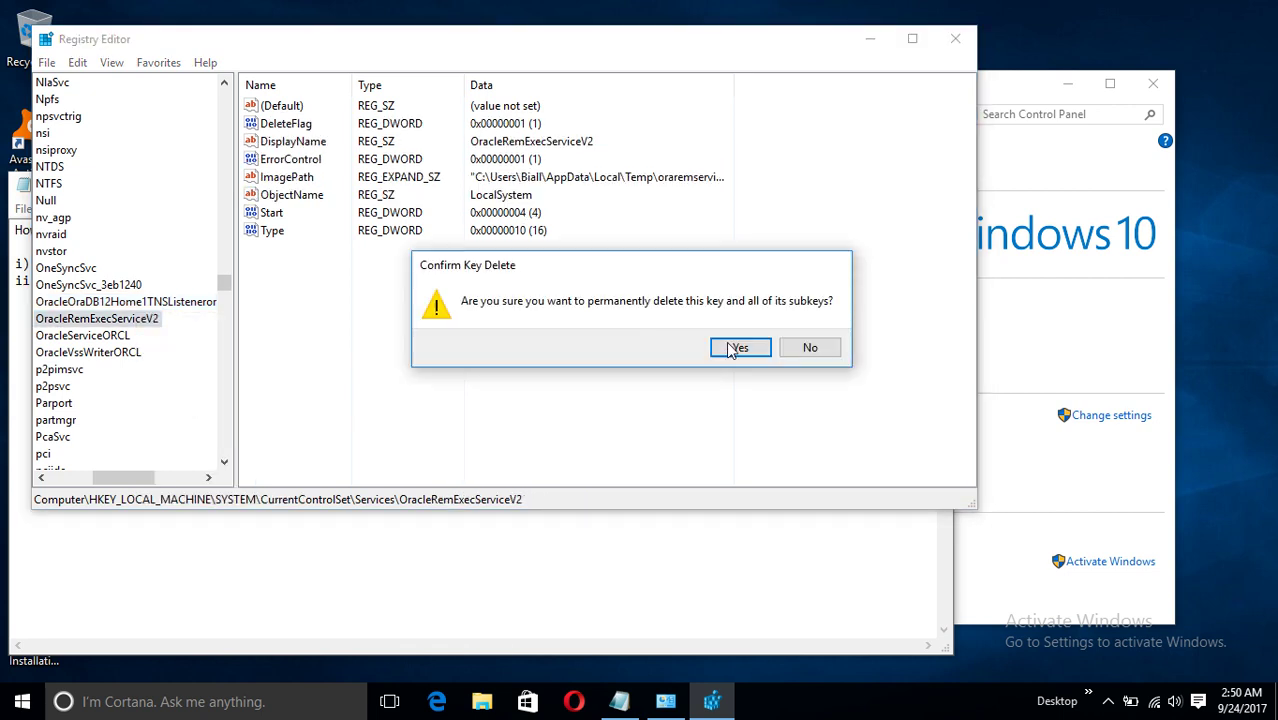
{"action": "left_click", "coordinate": [733, 346]}
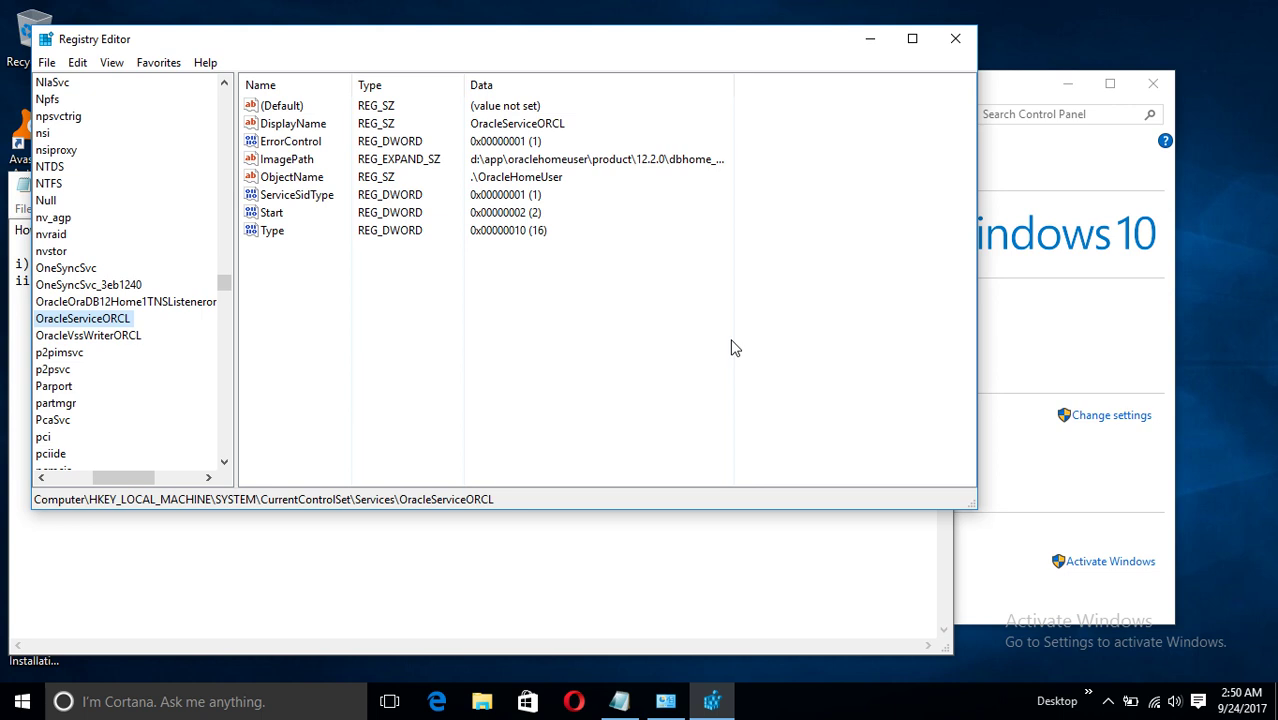
{"action": "right_click", "coordinate": [90, 323]}
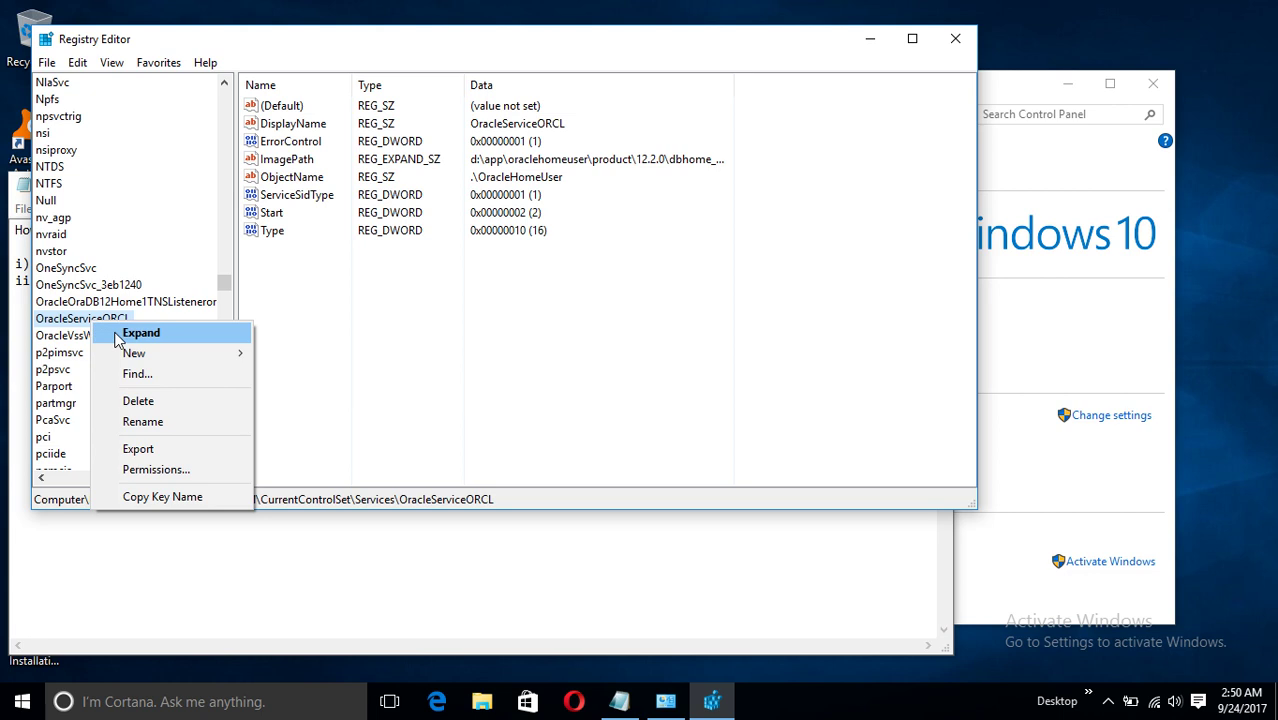
{"action": "left_click", "coordinate": [143, 399]}
{"action": "left_click", "coordinate": [739, 353]}
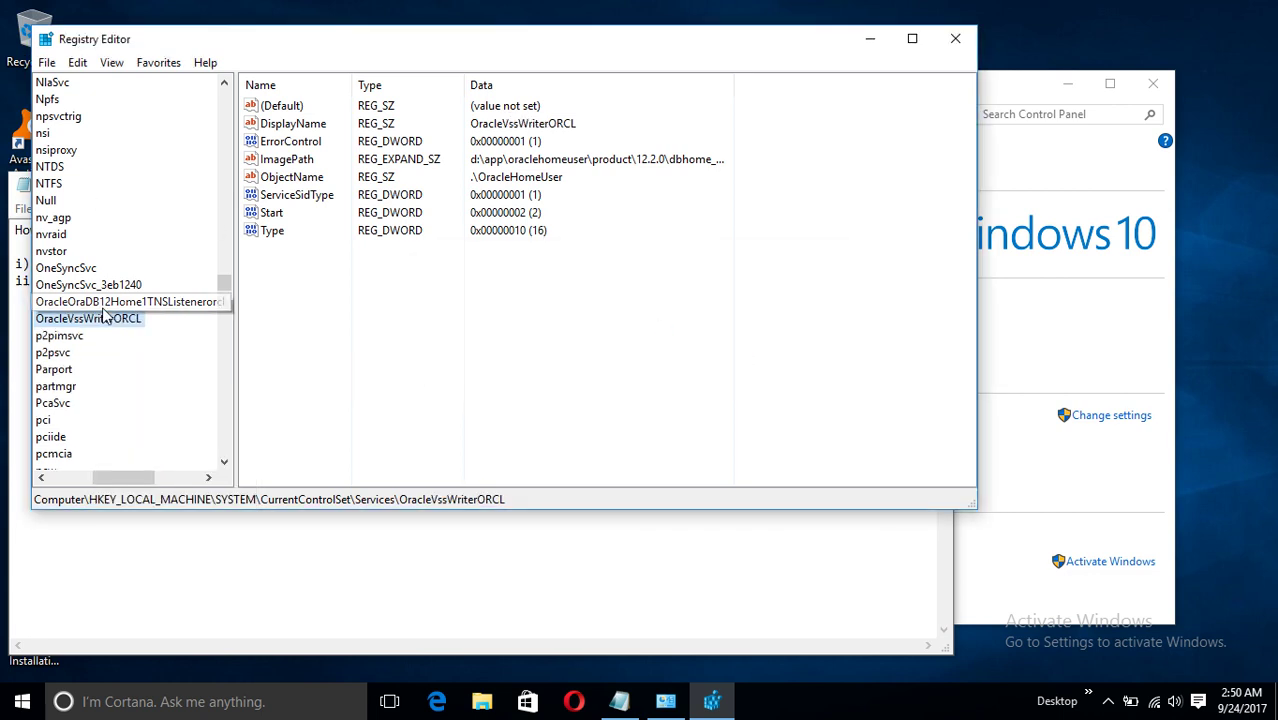
- Delete the OracleVssWriterORCL and OracleOraDB12Home1TNSListenerorcl keys with their subkeys from Services
{"action": "right_click", "coordinate": [100, 326]}
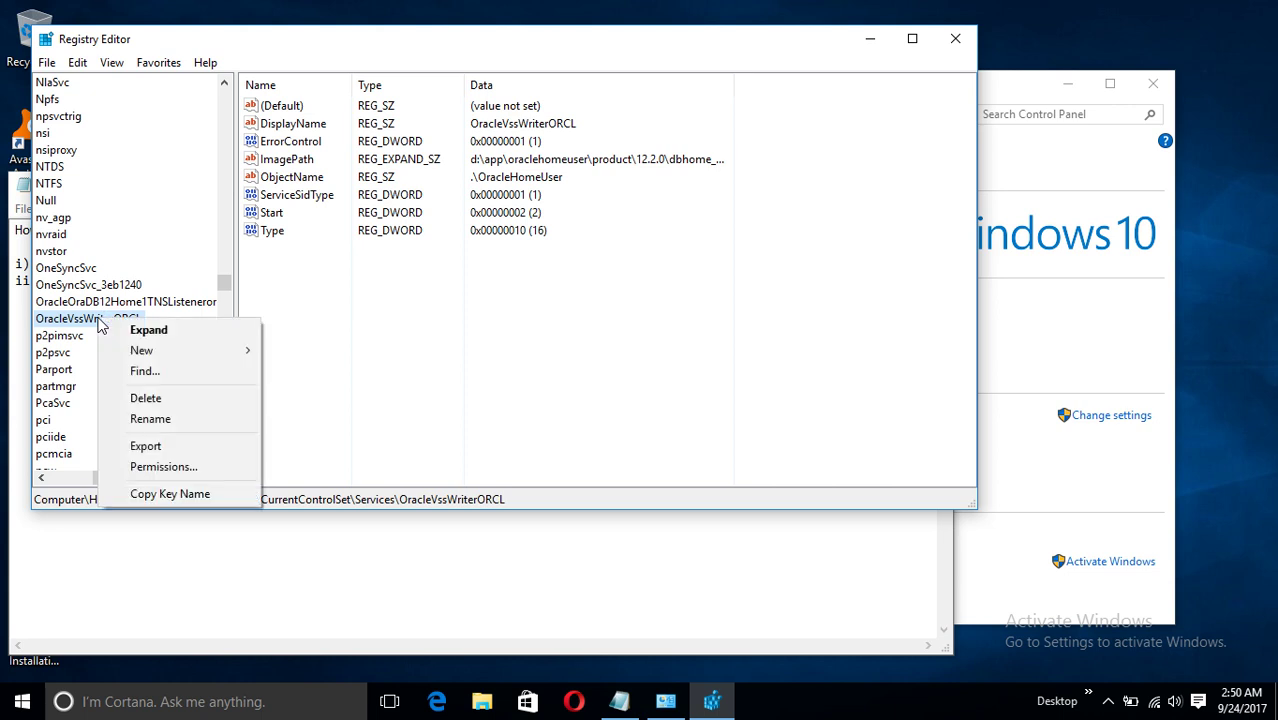
{"action": "left_click", "coordinate": [153, 405]}
{"action": "left_click", "coordinate": [756, 354]}
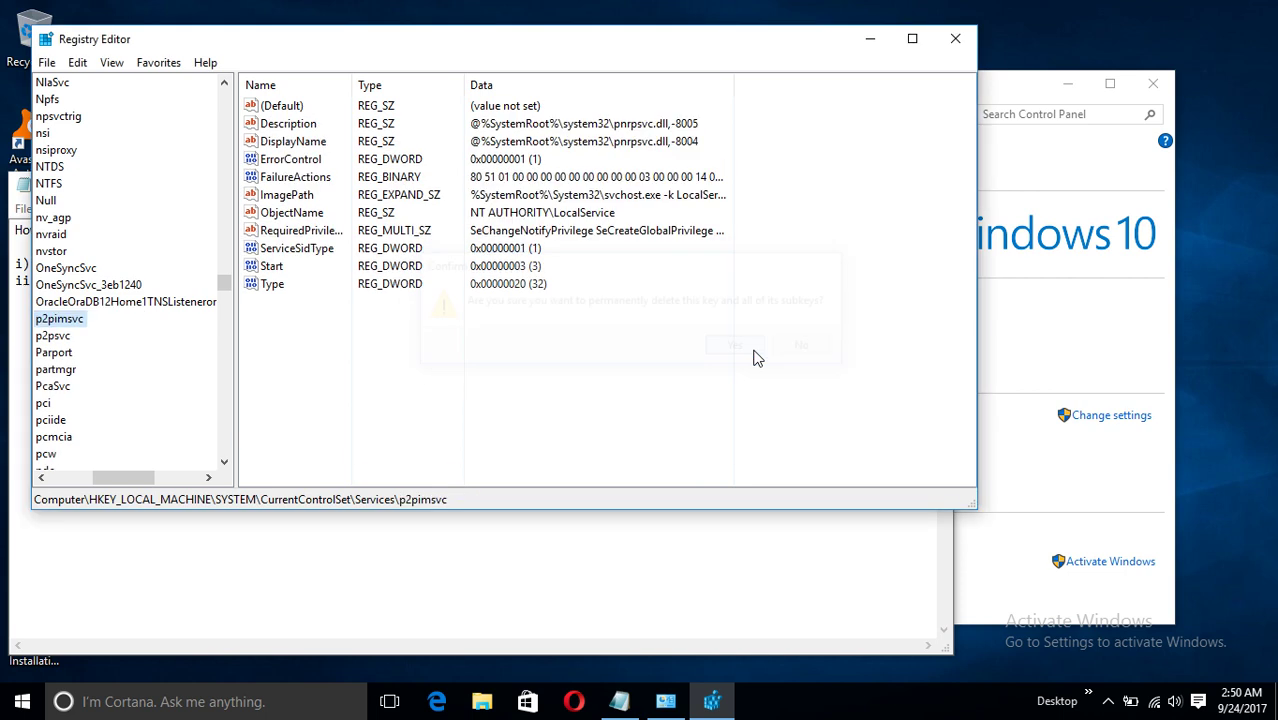
{"action": "right_click", "coordinate": [178, 304]}
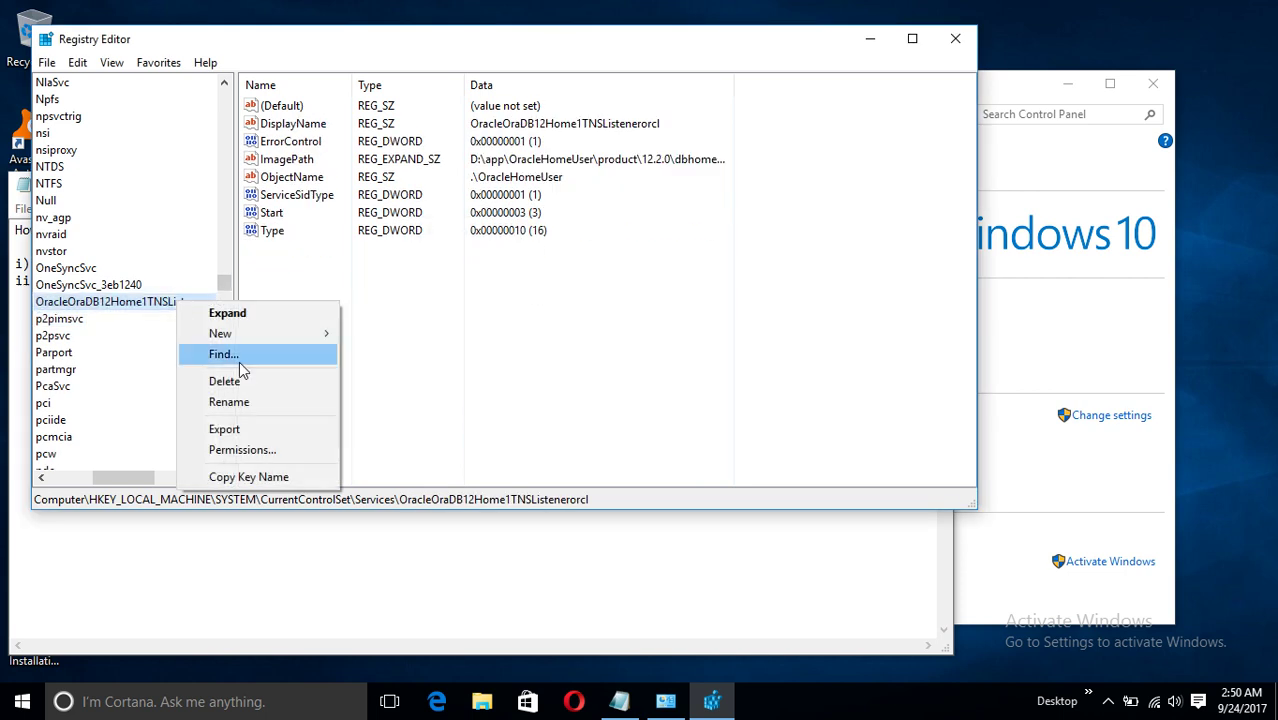
{"action": "left_click", "coordinate": [247, 389]}
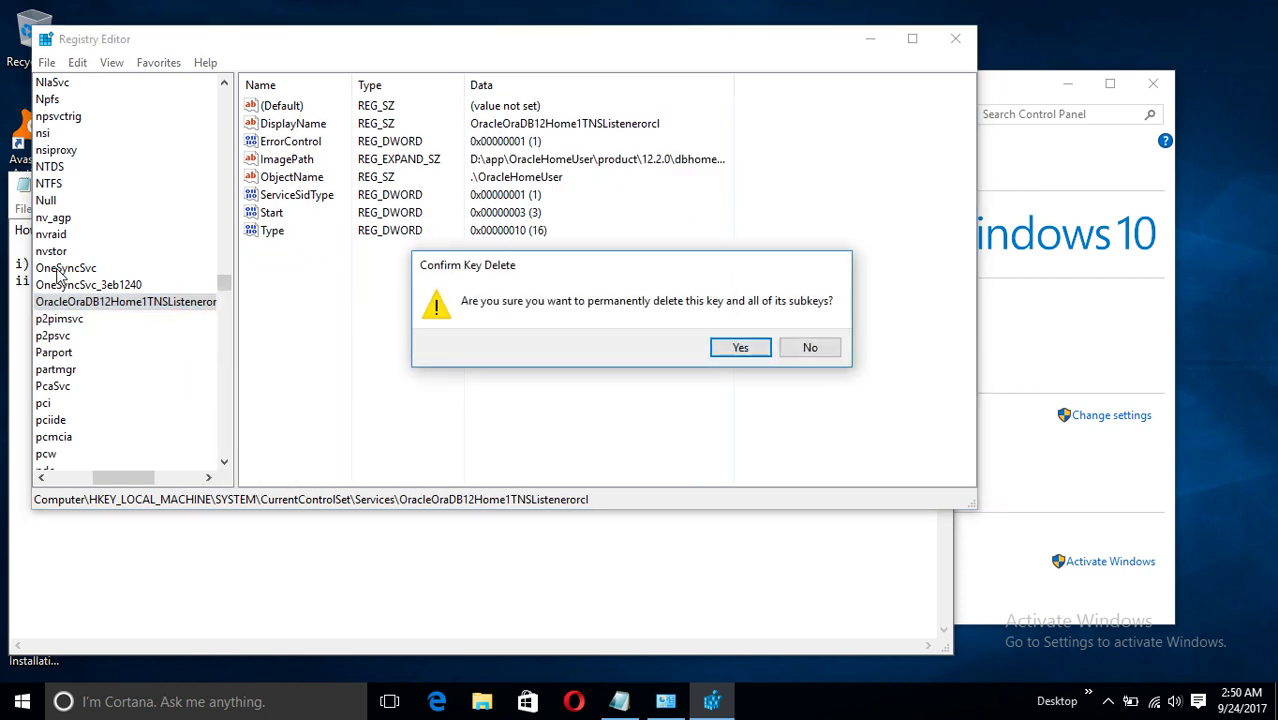
{"action": "left_click", "coordinate": [741, 349]}
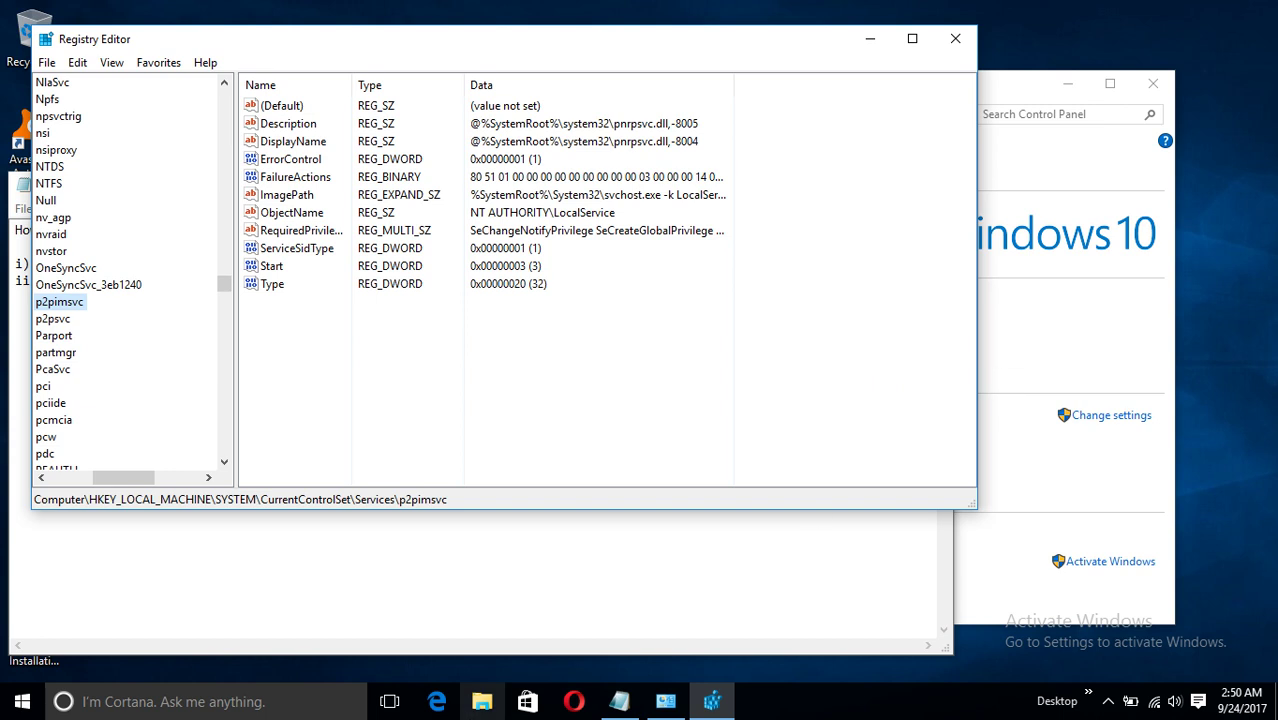
- Switch to the Notepad notes and add a third item reading "iii). delete oracle homw directory"
{"action": "left_click", "coordinate": [619, 703]}
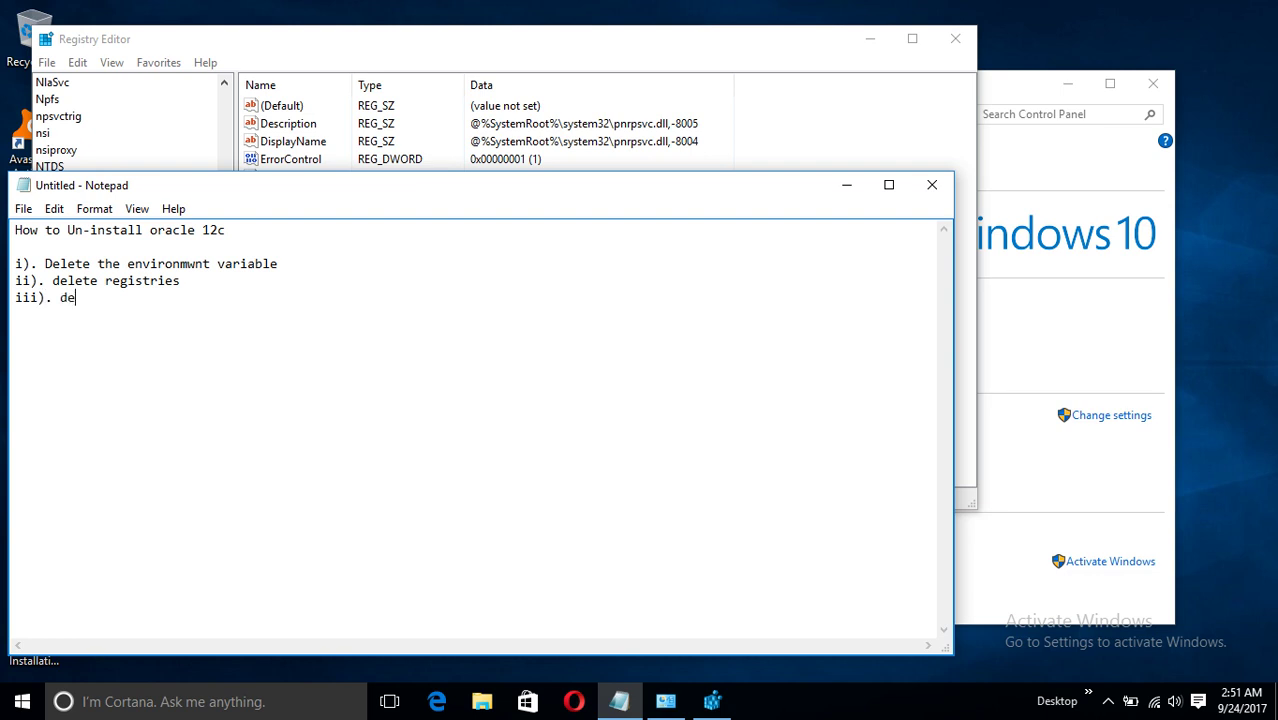
{"action": "type", "text": "ete oracle homw directory"}
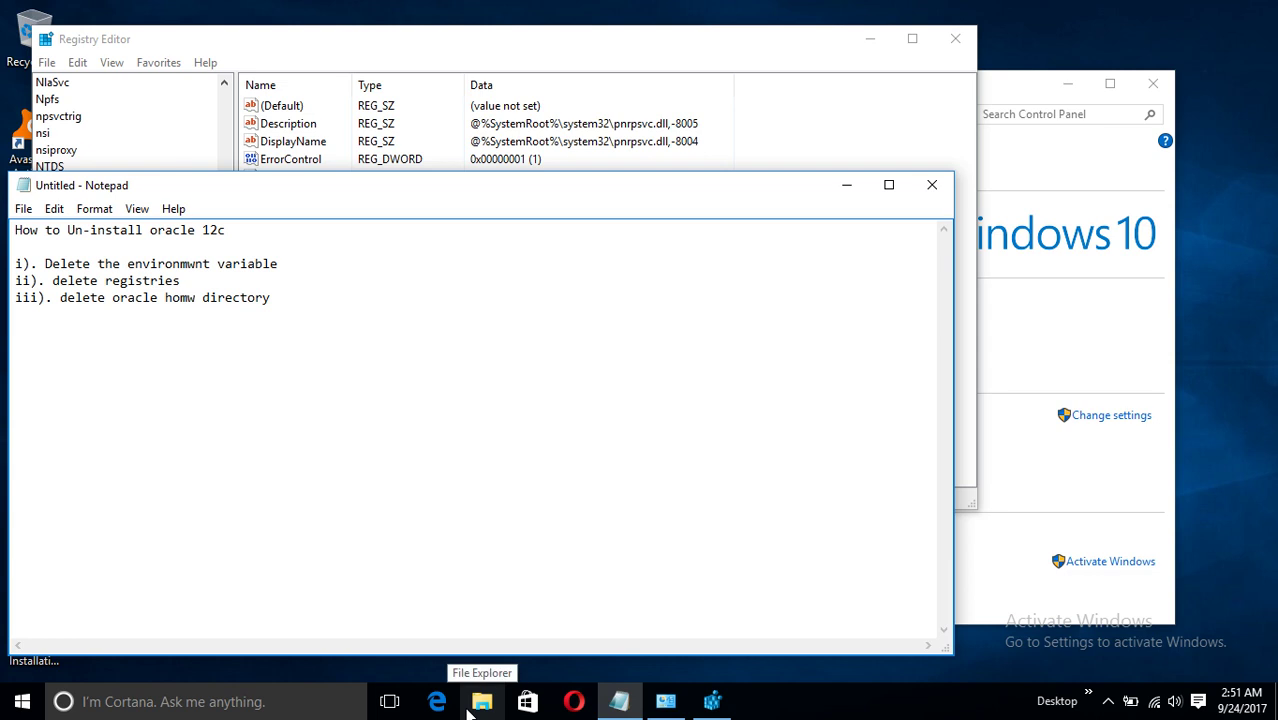
- Open drive D in File Explorer and permanently delete the app folder
{"action": "left_click", "coordinate": [472, 705]}
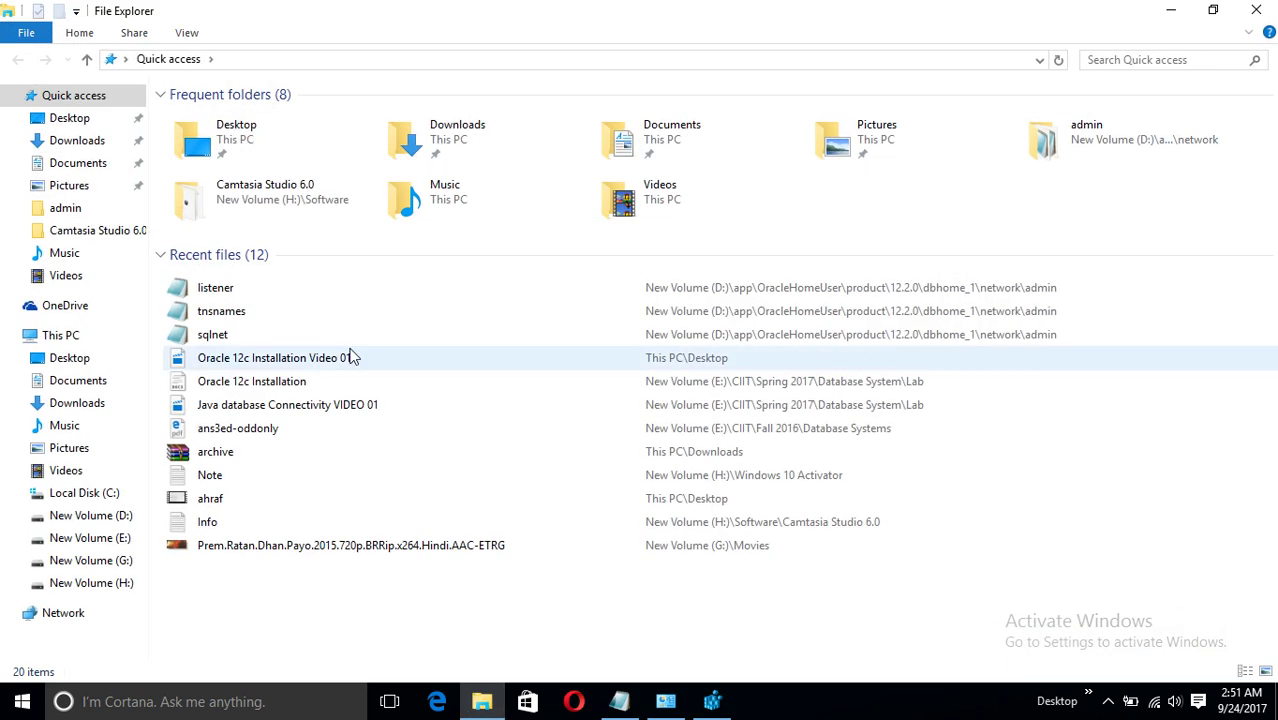
{"action": "left_click", "coordinate": [104, 518]}
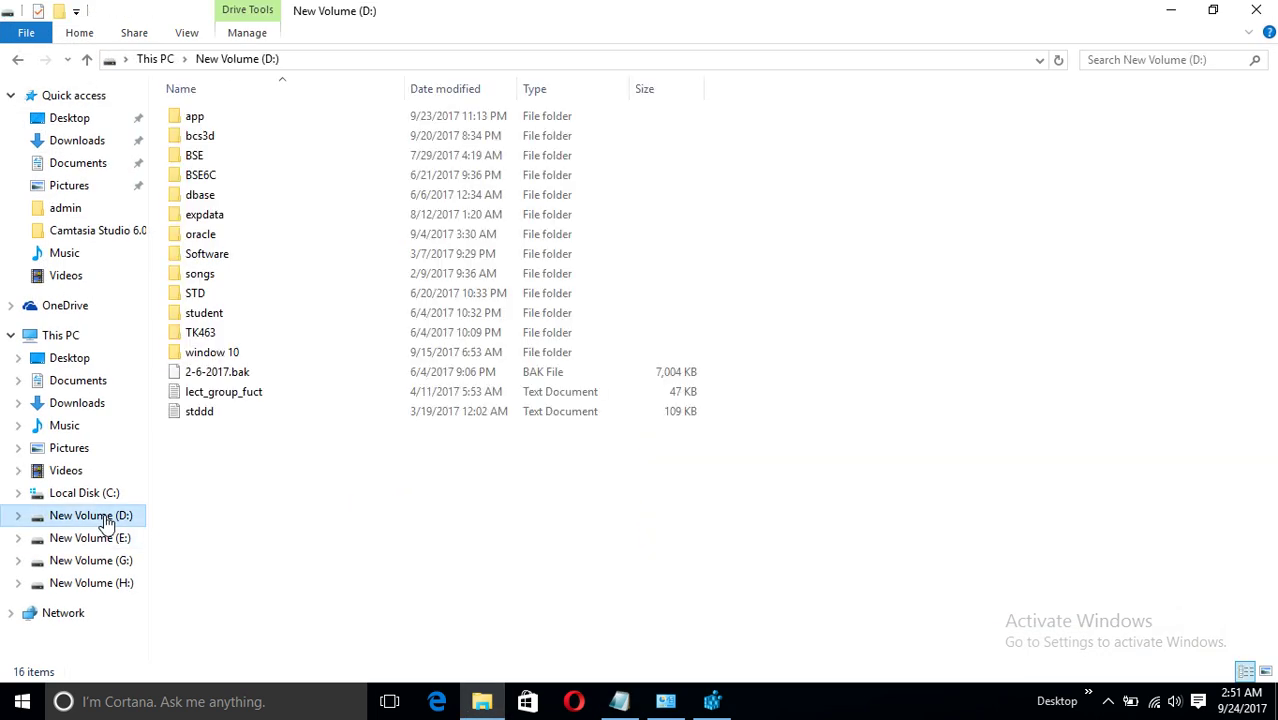
{"action": "left_click", "coordinate": [194, 116]}
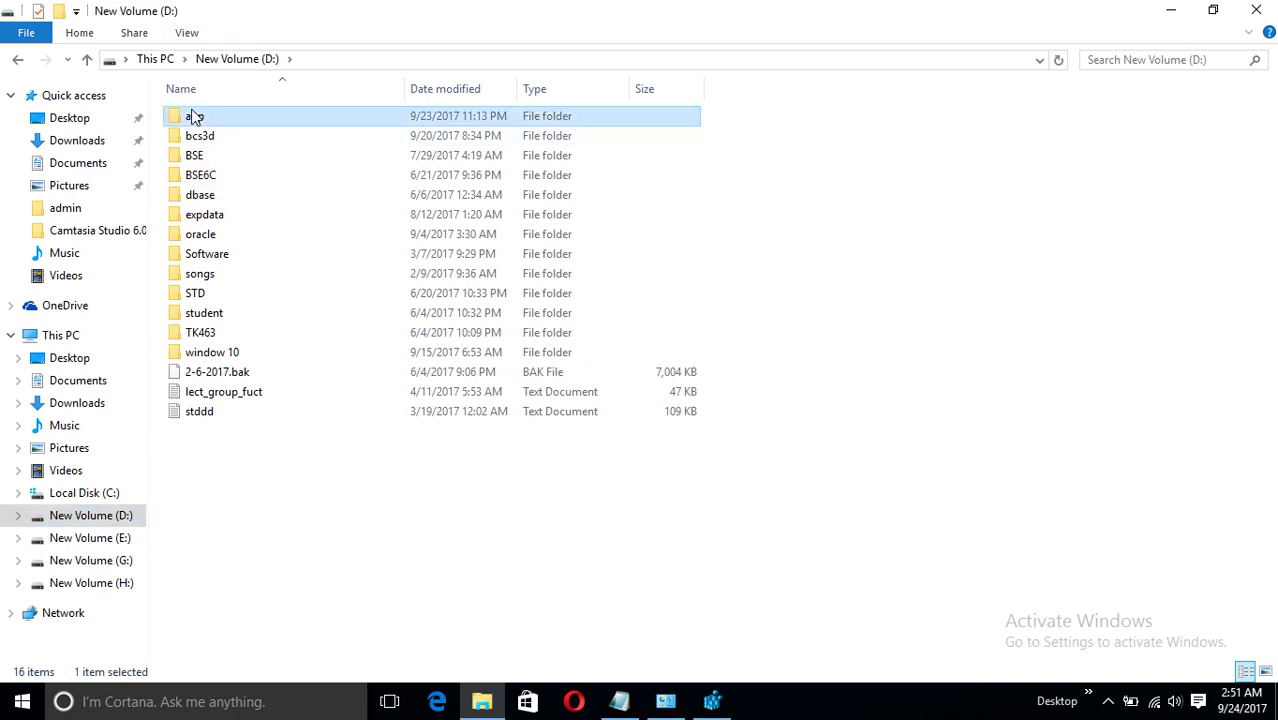
{"action": "key", "text": "shift+Delete"}
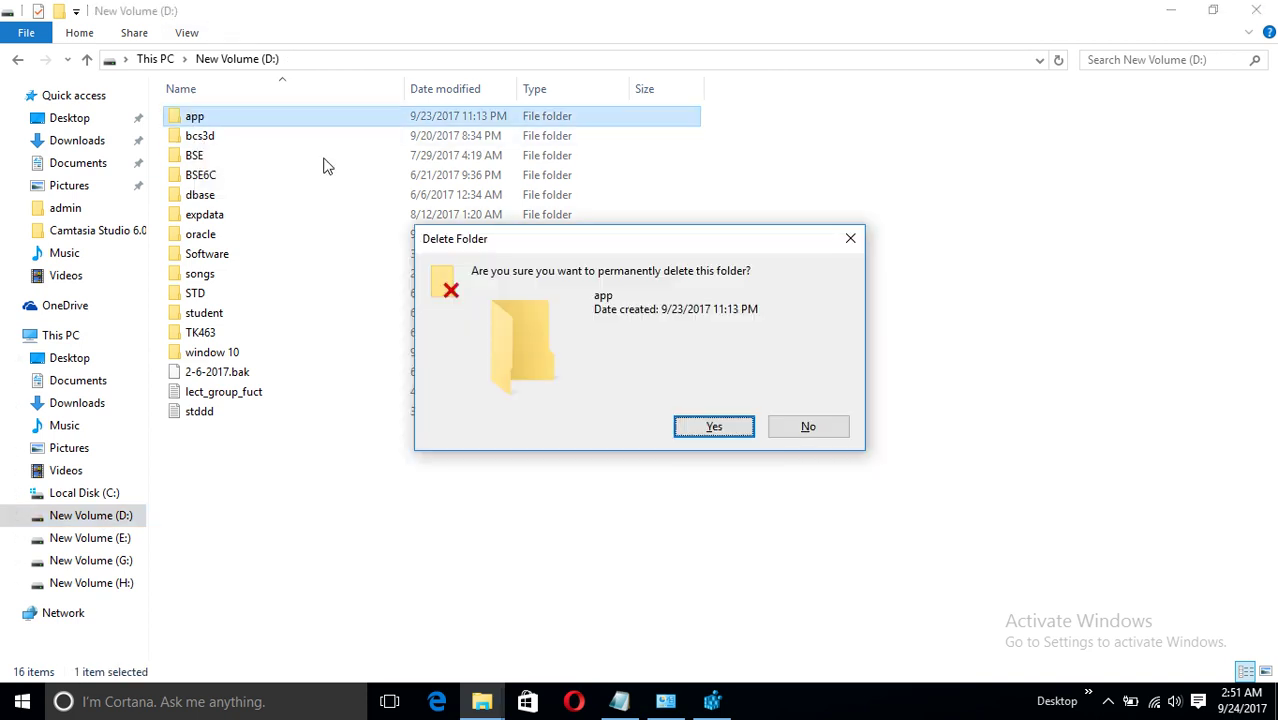
{"action": "left_click", "coordinate": [716, 428]}
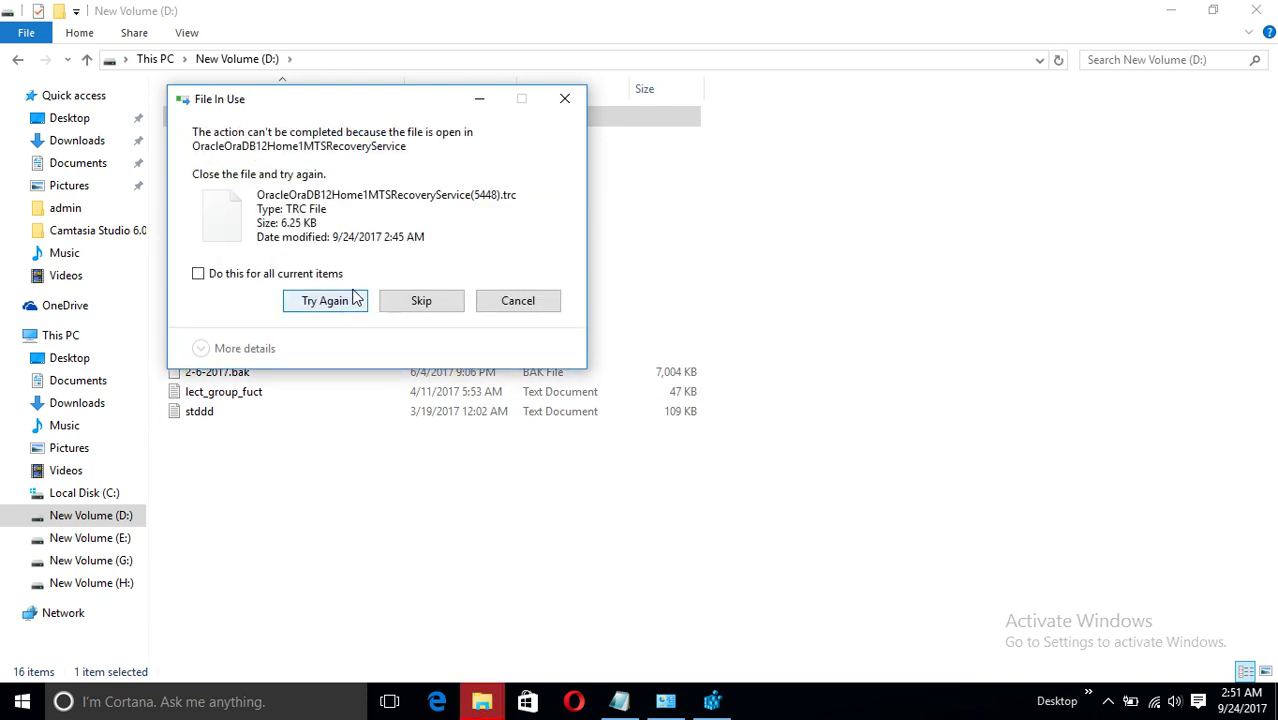
- Retry deleting the in-use OracleOraDB12Home1MTSRecoveryService trace file, and skip the locked files including libmmd.dll
{"action": "left_click", "coordinate": [353, 311]}
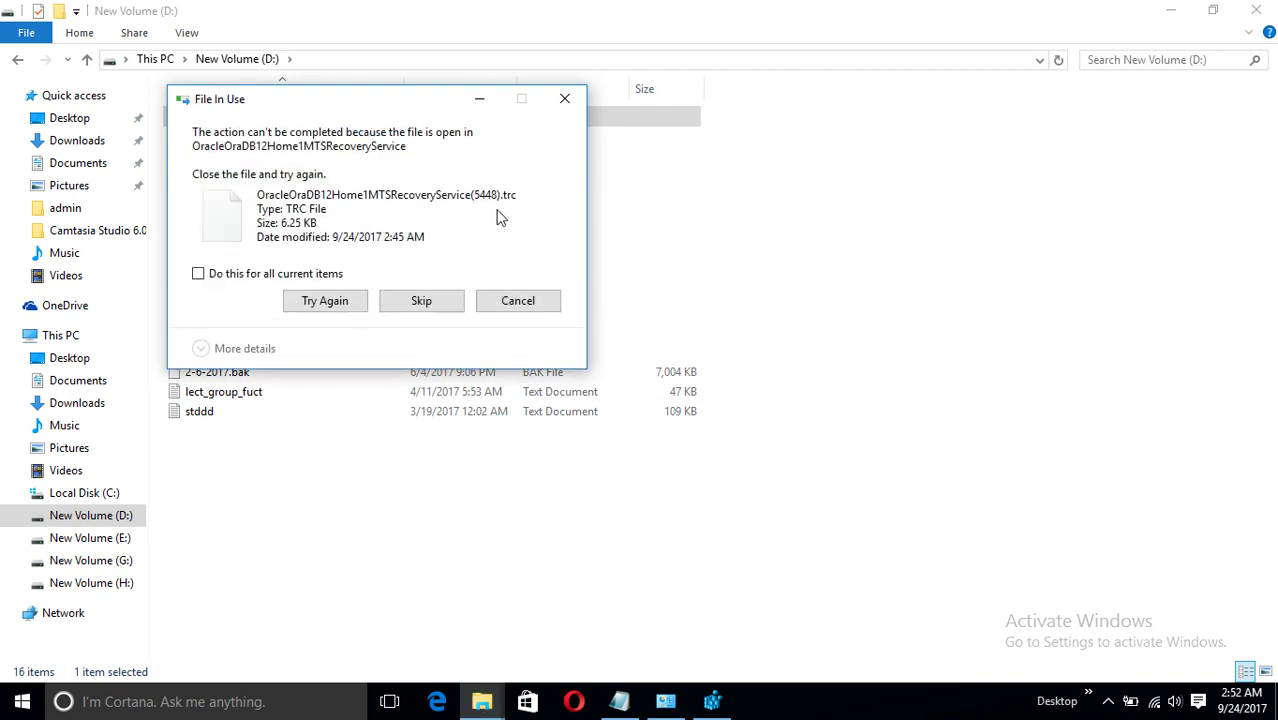
{"action": "left_click", "coordinate": [451, 301]}
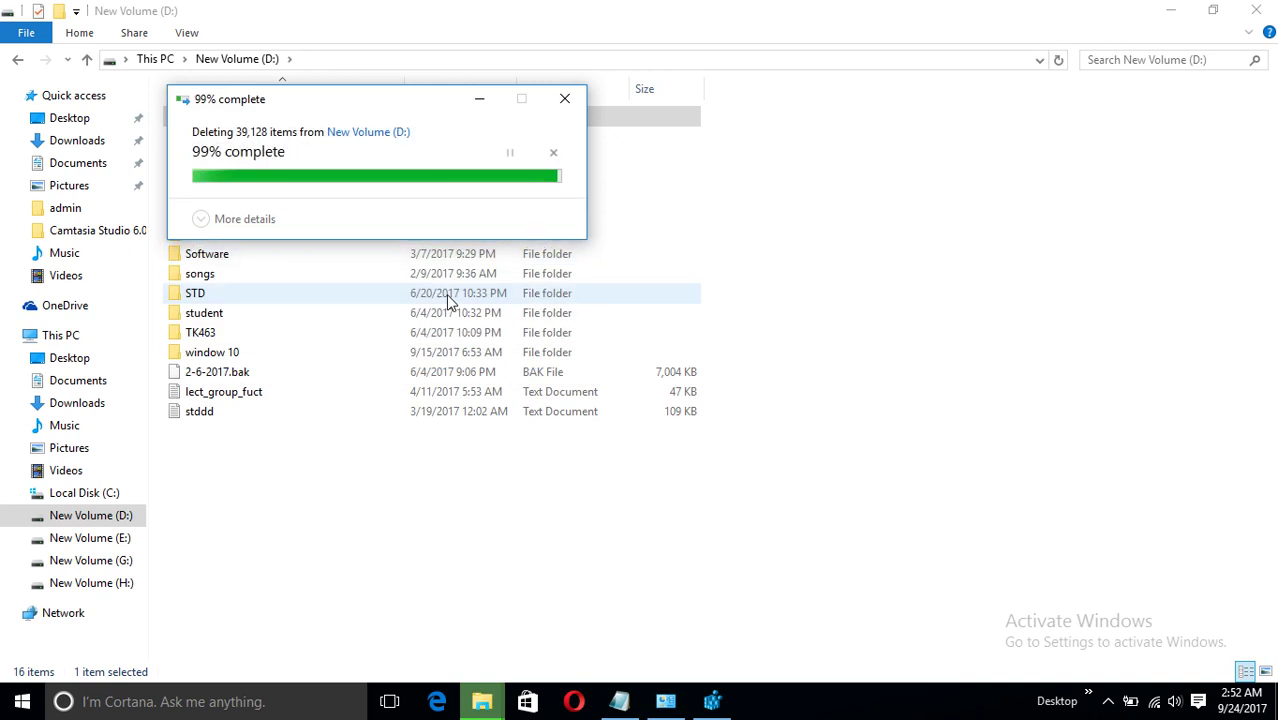
{"action": "left_click", "coordinate": [445, 345]}
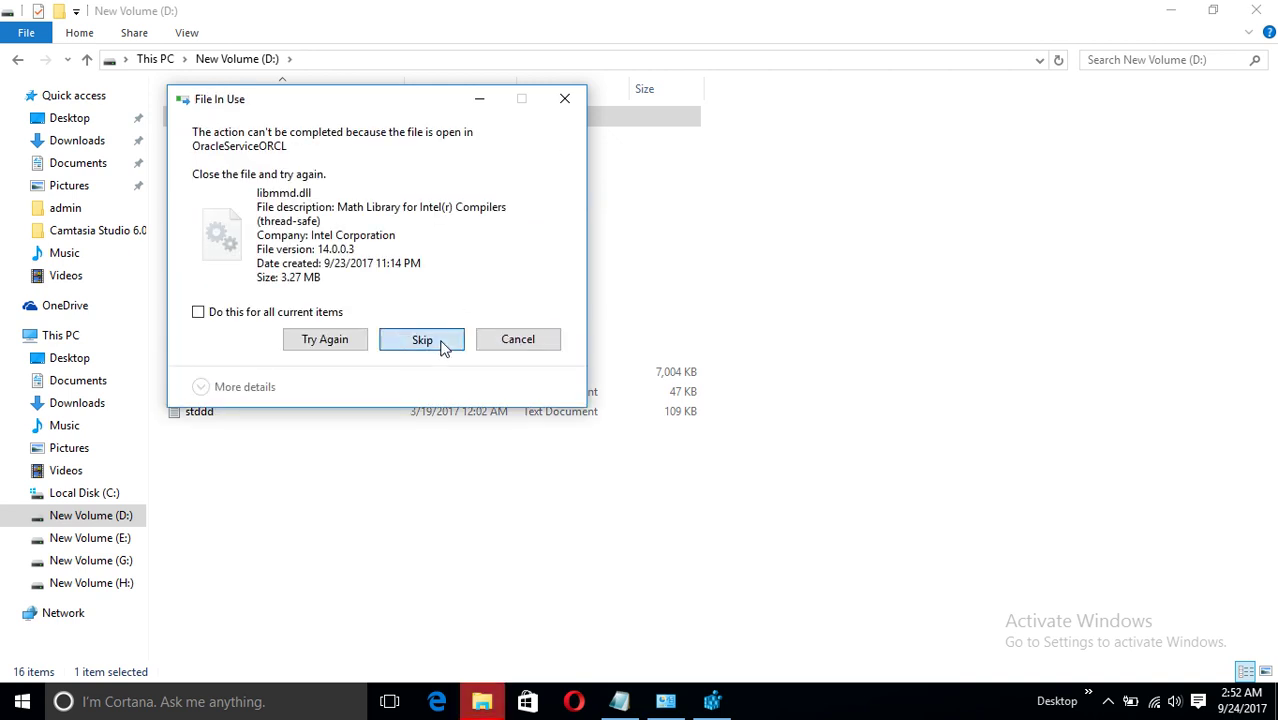
- Try again to delete the in-use msvcr120.dll, applying the choice to all current items
{"action": "left_click", "coordinate": [283, 307]}
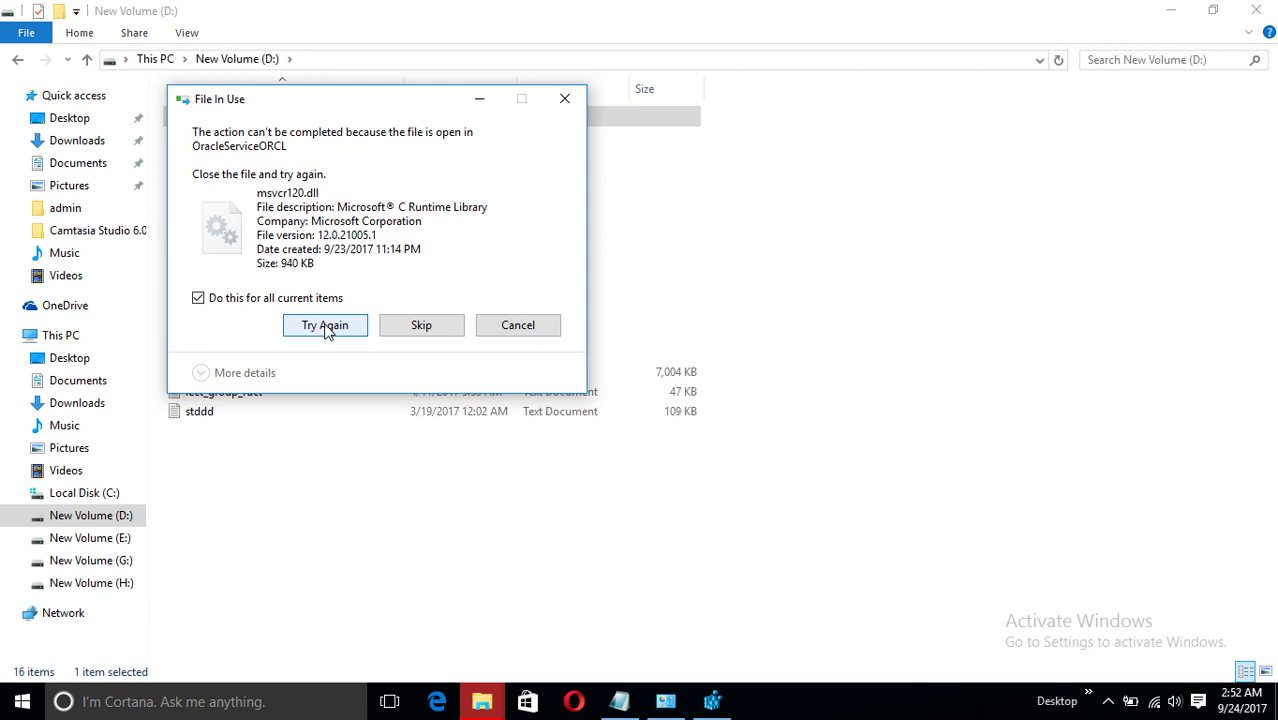
{"action": "left_click", "coordinate": [325, 327]}
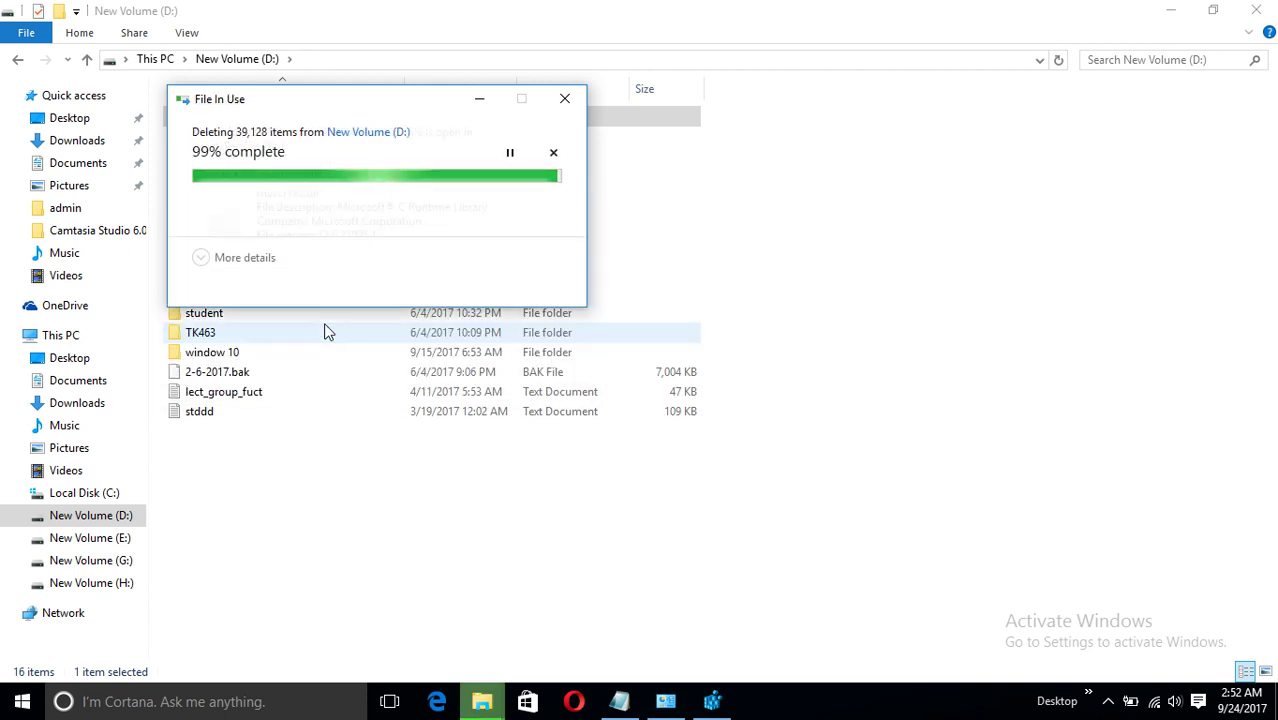
{"action": "left_click", "coordinate": [240, 300]}
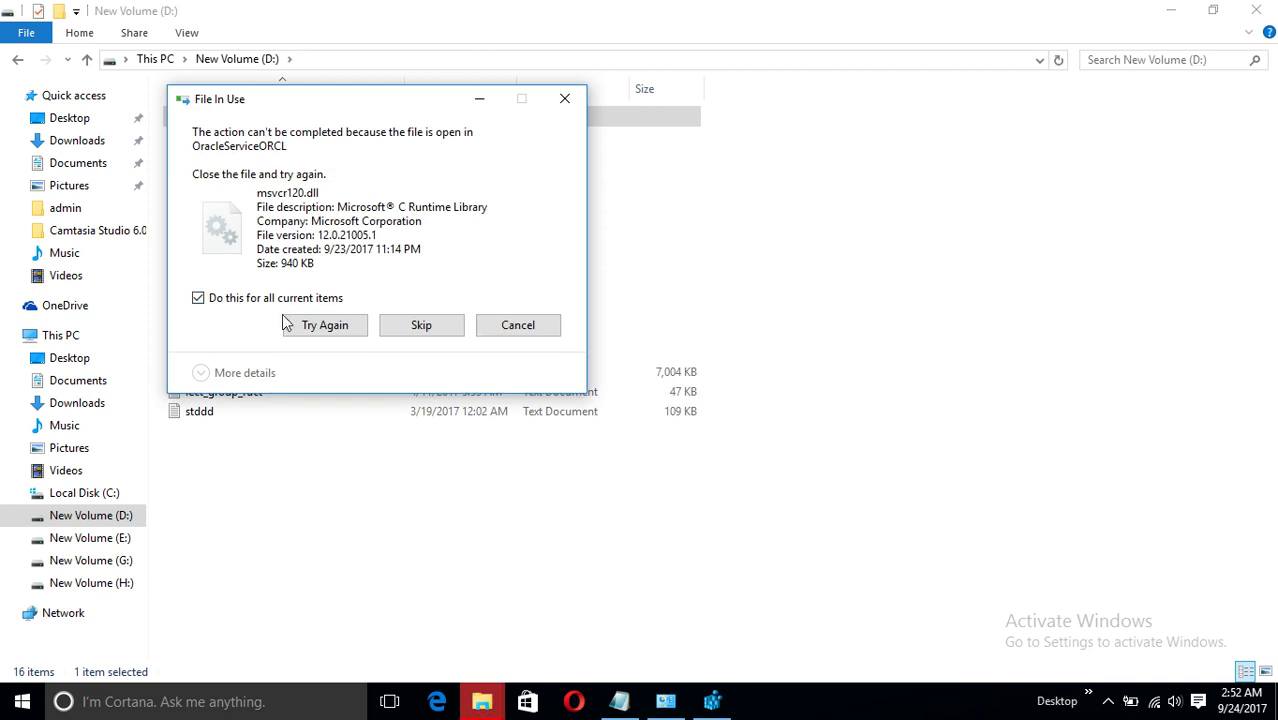
{"action": "left_click", "coordinate": [300, 324]}
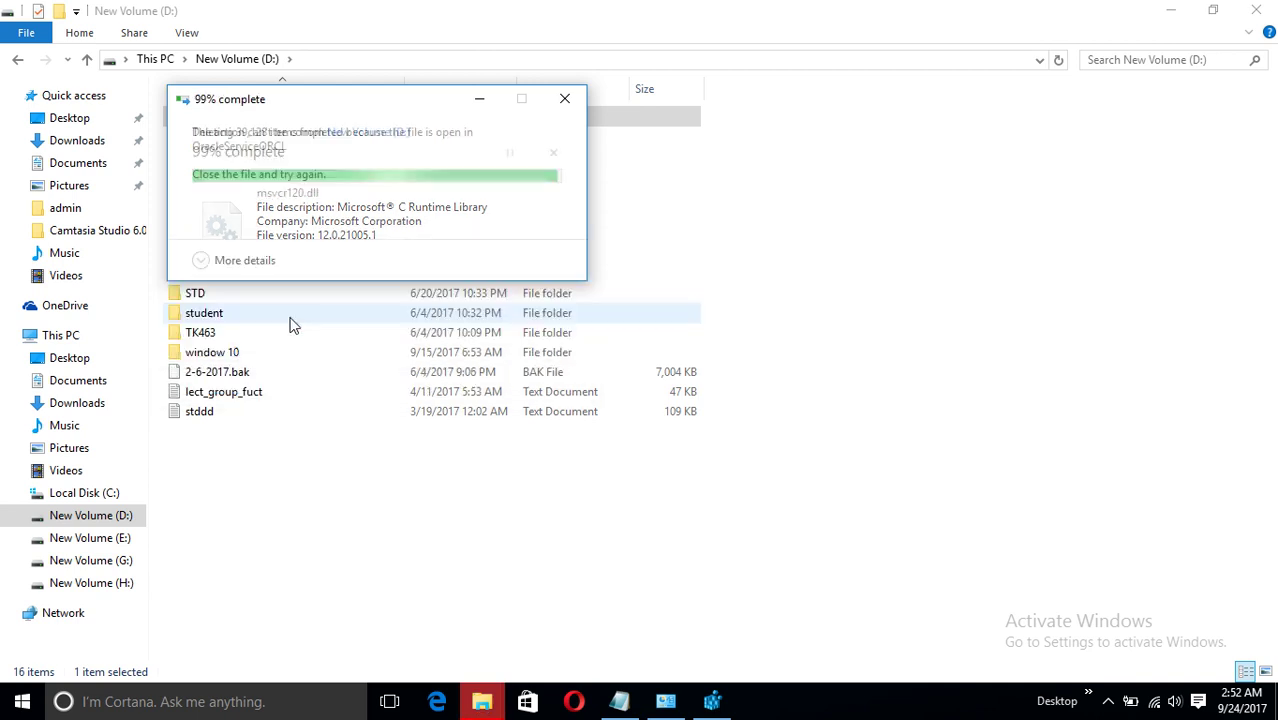
- Cancel the app folder deletion and skip the in-use files for all current items
{"action": "left_click", "coordinate": [564, 103]}
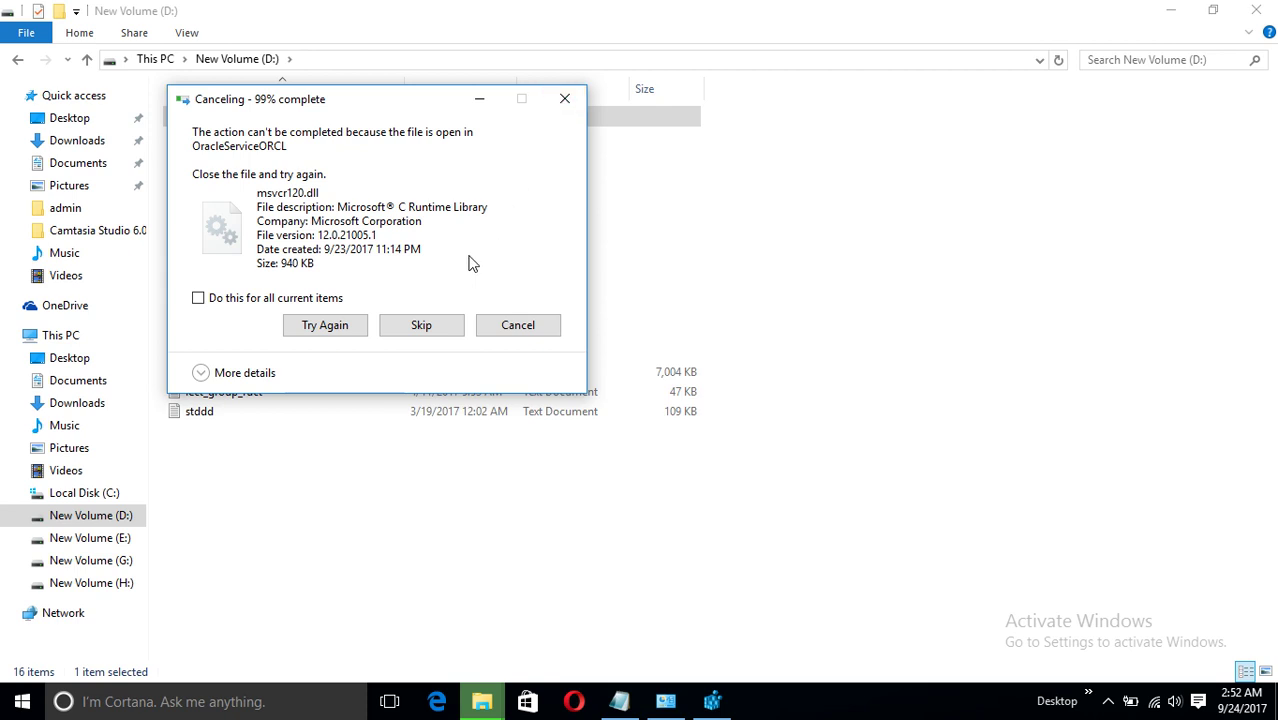
{"action": "left_click", "coordinate": [424, 334]}
{"action": "left_click", "coordinate": [260, 300]}
{"action": "left_click", "coordinate": [397, 332]}
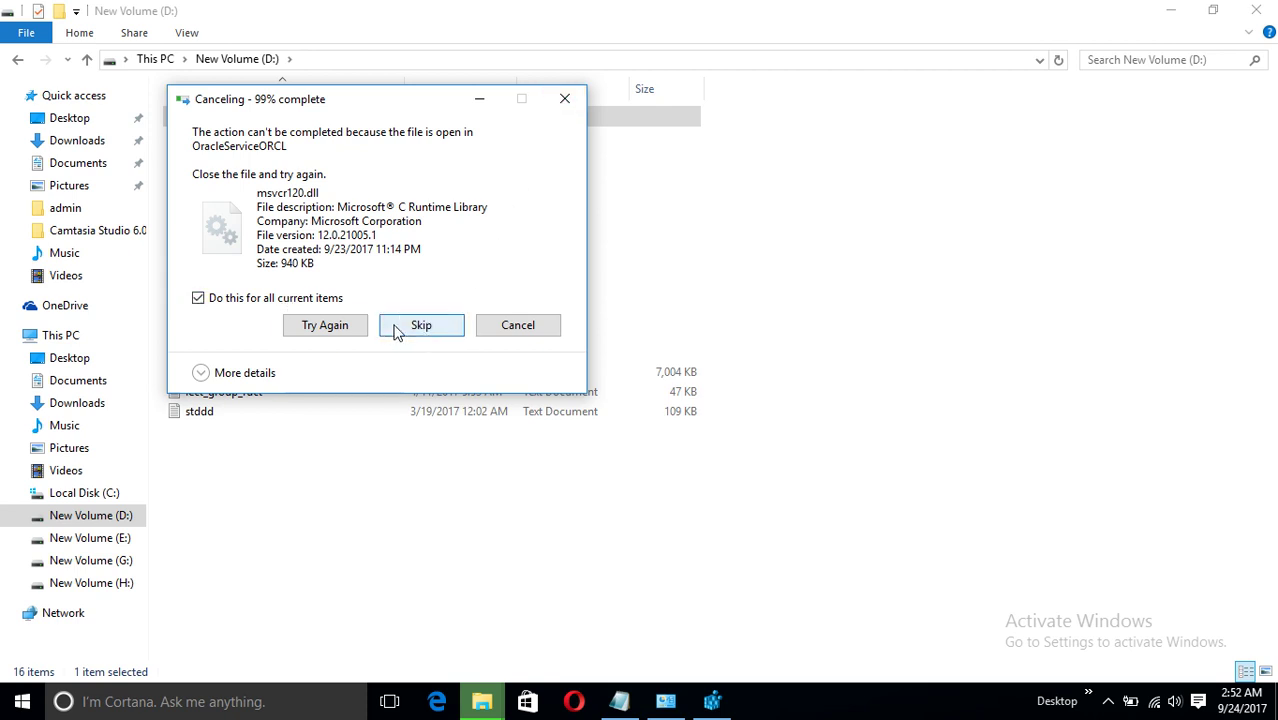
{"action": "left_click", "coordinate": [397, 332]}
{"action": "left_click", "coordinate": [421, 332]}
{"action": "left_click", "coordinate": [421, 332]}
{"action": "left_click", "coordinate": [421, 332]}
{"action": "left_click", "coordinate": [421, 332]}
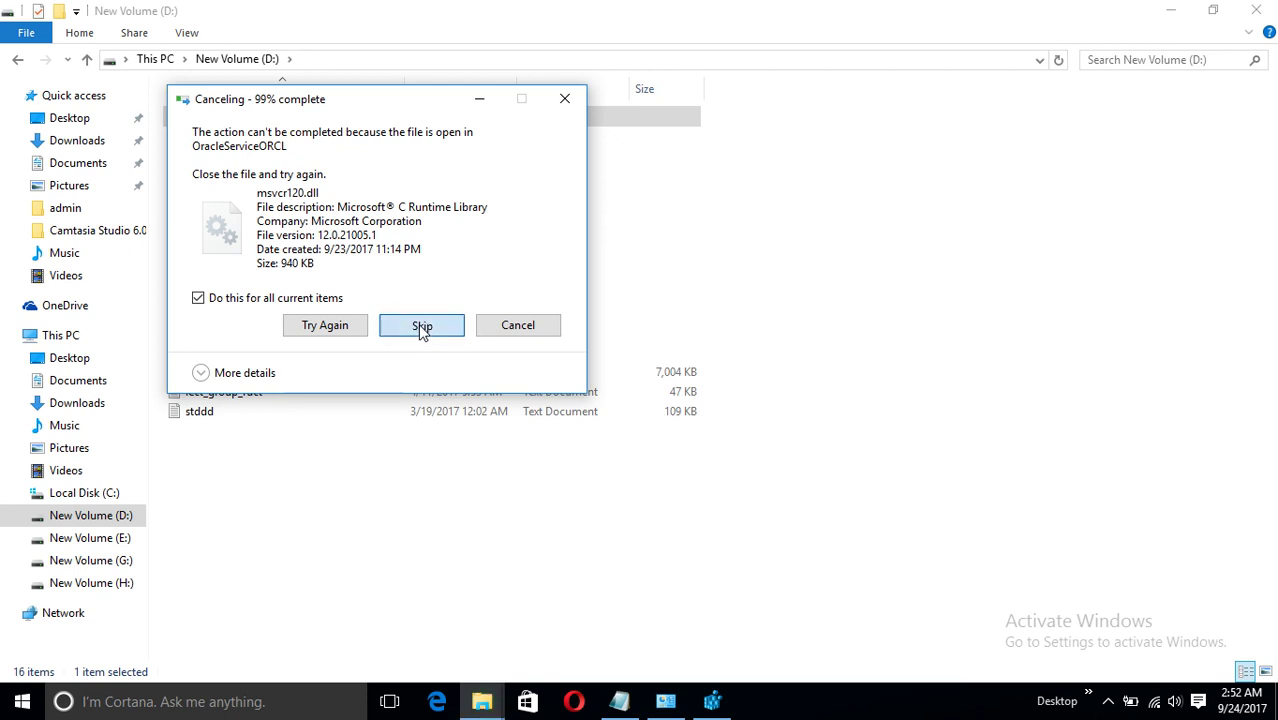
{"action": "left_click", "coordinate": [421, 332]}
{"action": "double_click", "coordinate": [421, 332]}
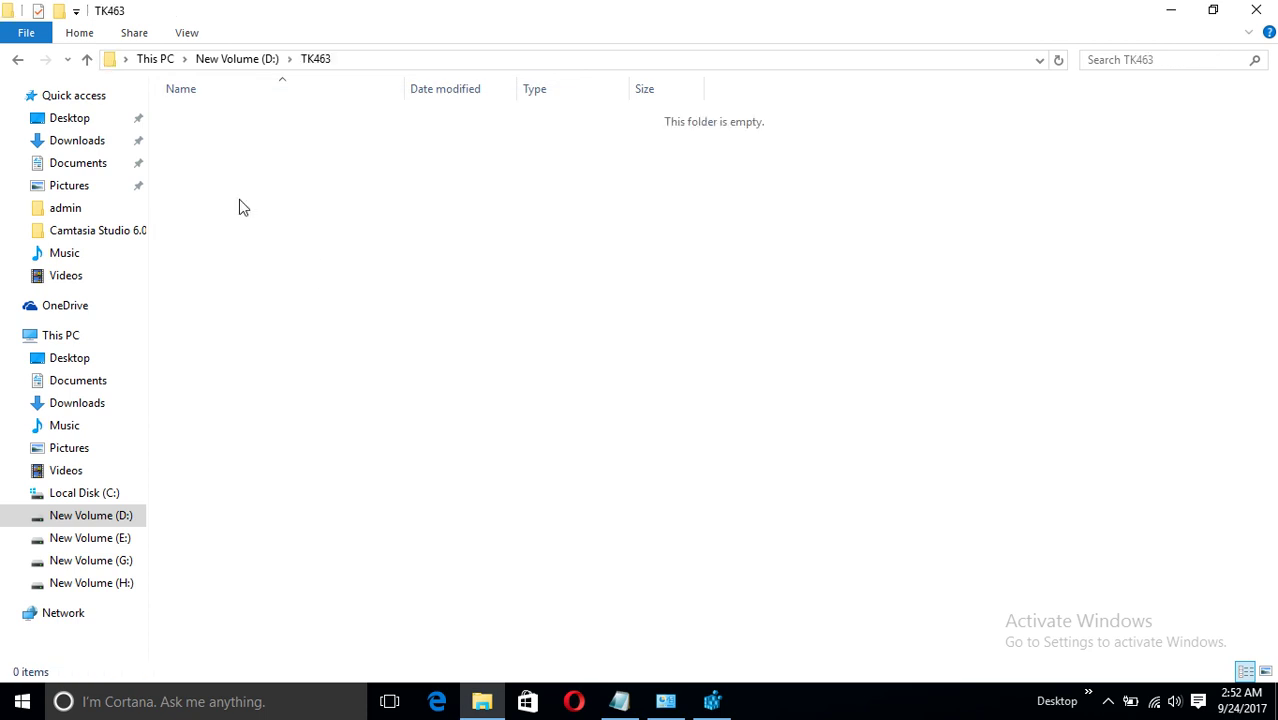
- Return to drive D and check what remains in the OracleHomeUser folder inside app
{"action": "left_click", "coordinate": [252, 62]}
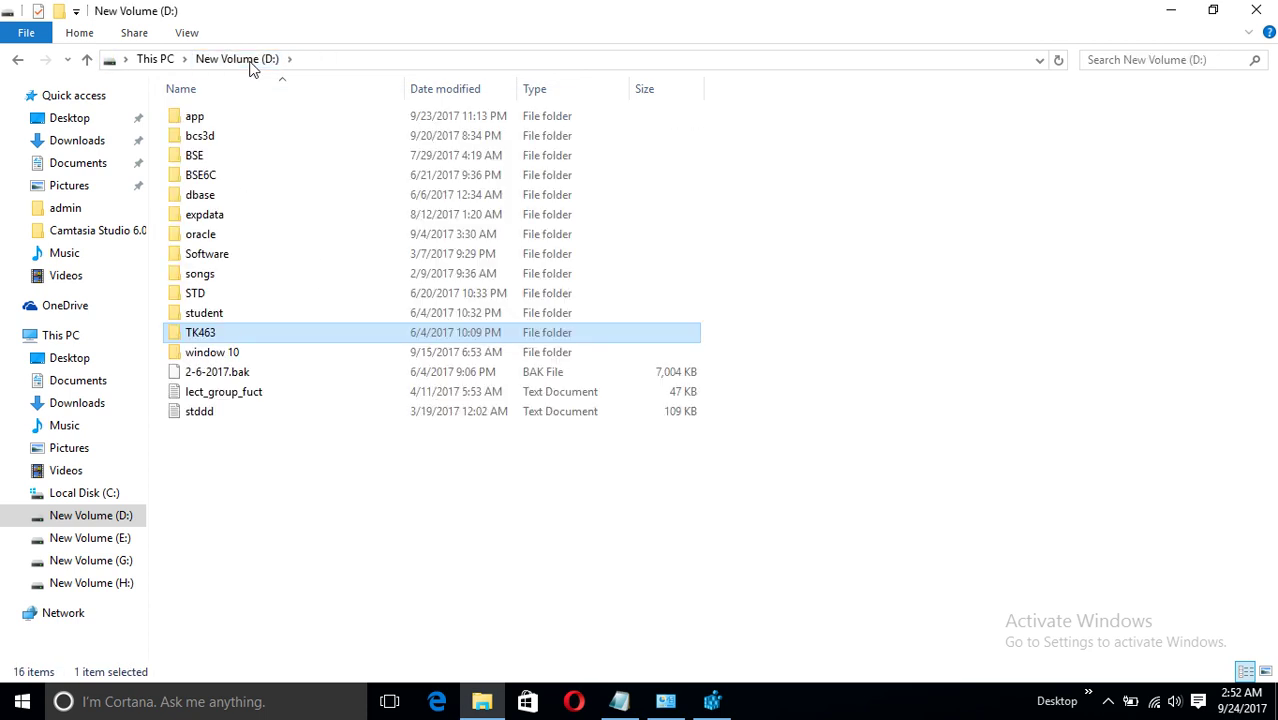
{"action": "double_click", "coordinate": [209, 122]}
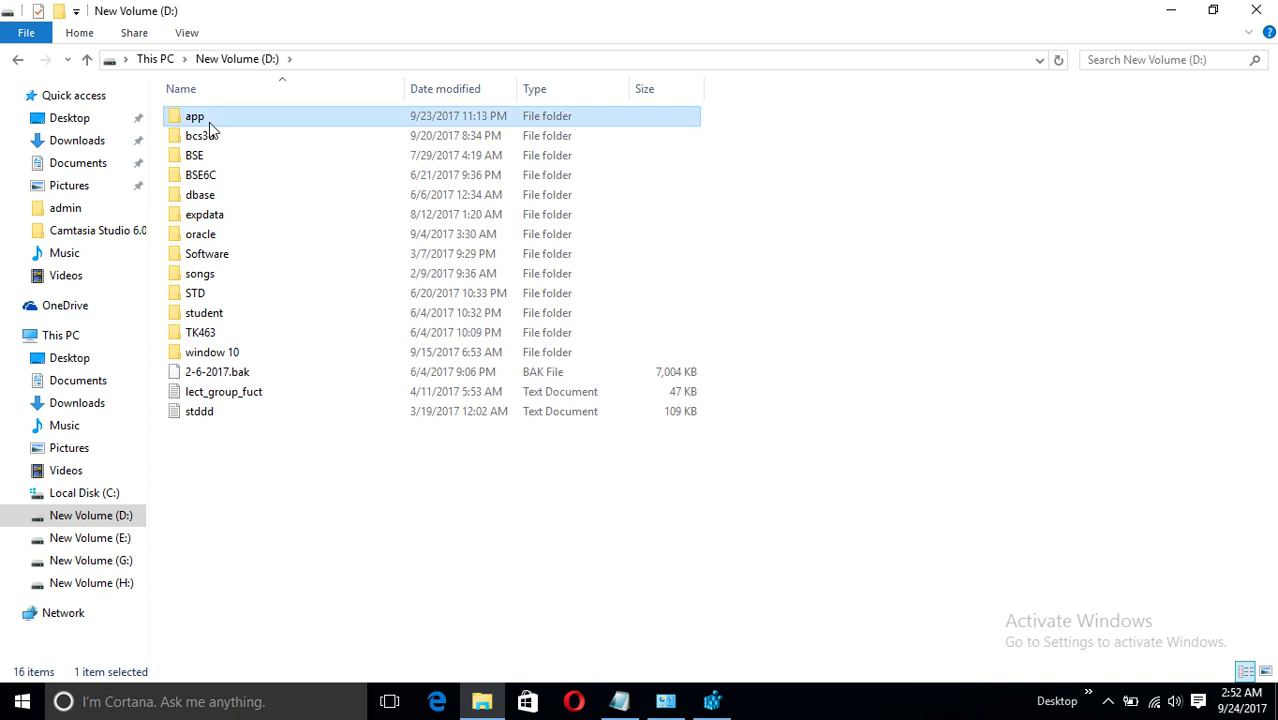
{"action": "double_click", "coordinate": [209, 122]}
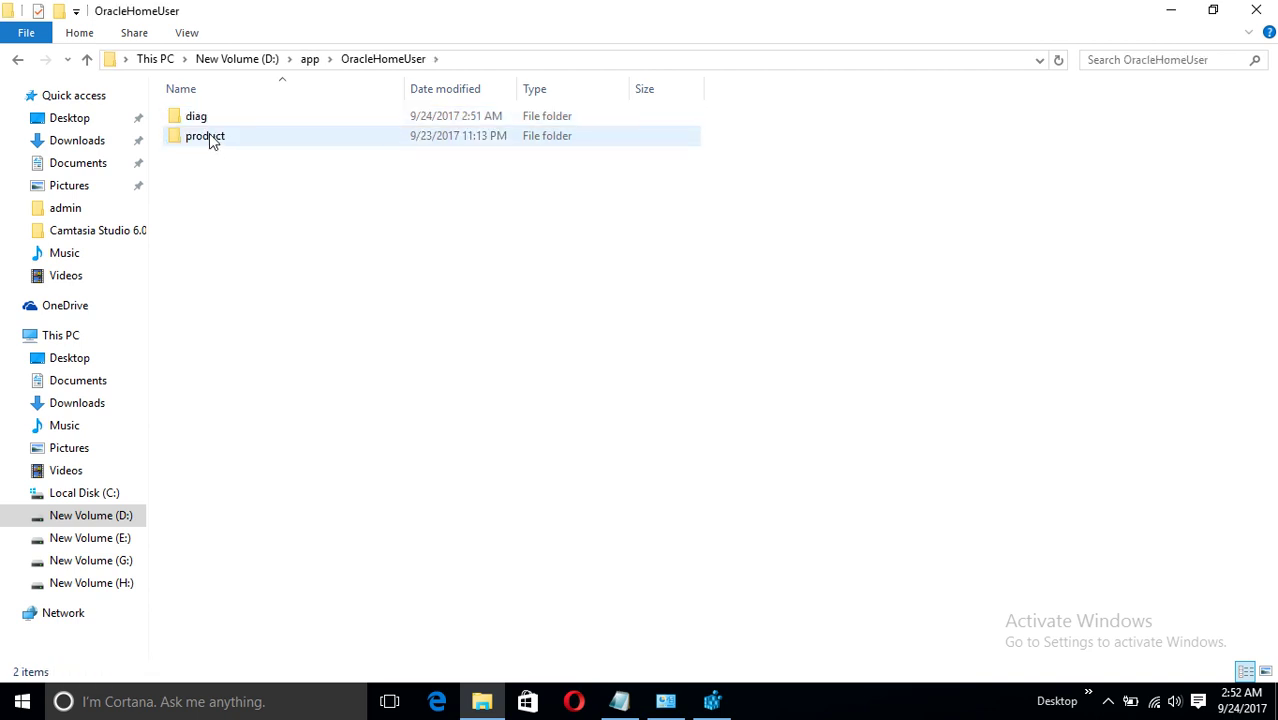
{"action": "left_click", "coordinate": [209, 140]}
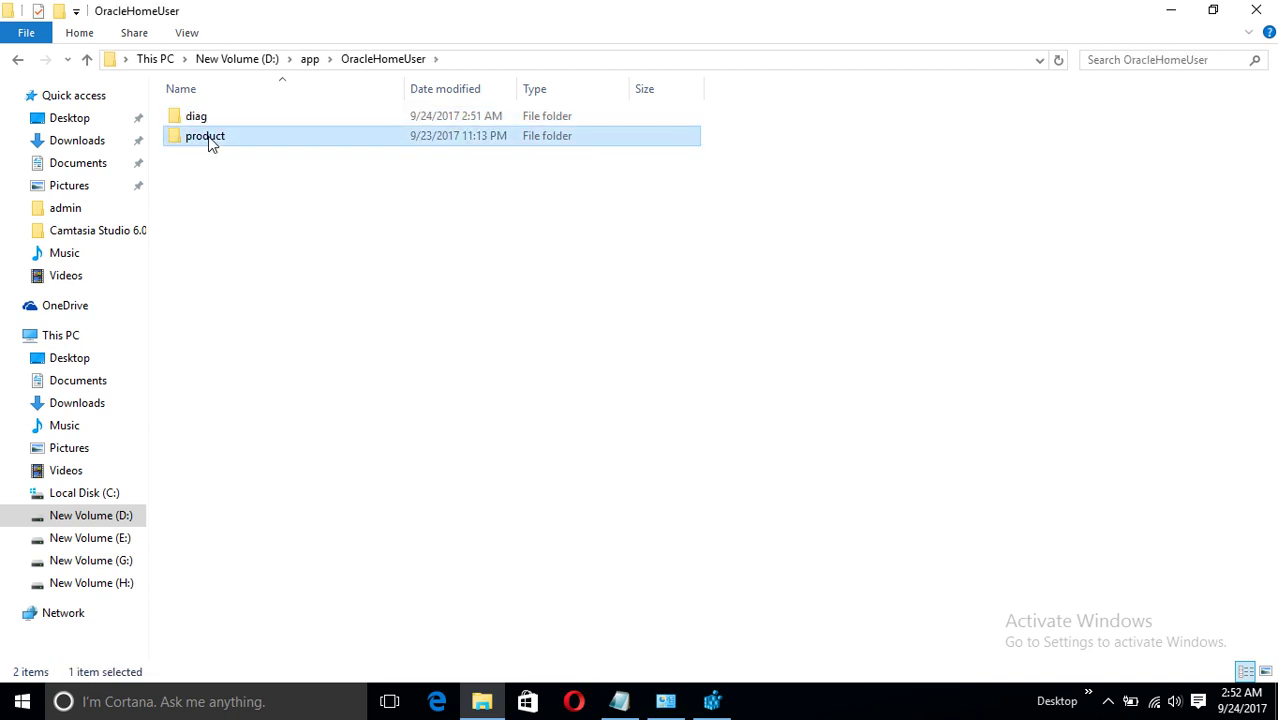
- Permanently delete the Oracle folder from Program Files on drive C, granting administrator permission
{"action": "left_click", "coordinate": [94, 496]}
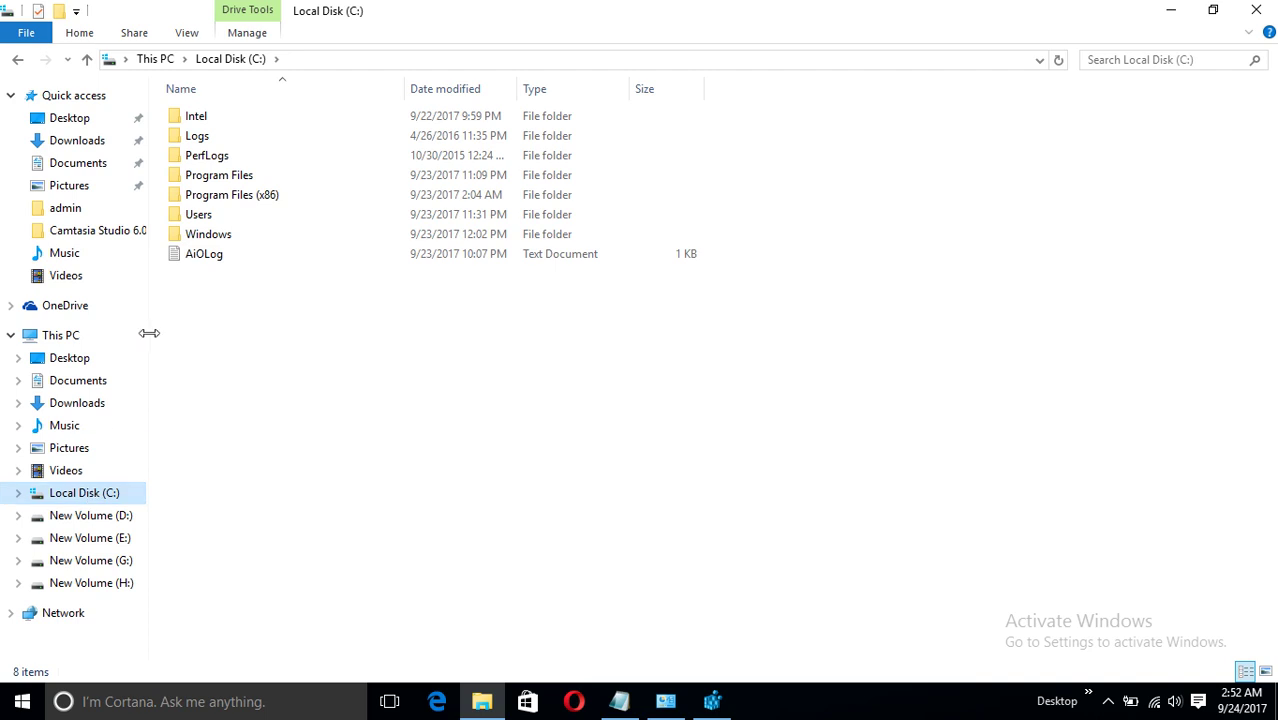
{"action": "left_click", "coordinate": [233, 181]}
{"action": "double_click", "coordinate": [233, 182]}
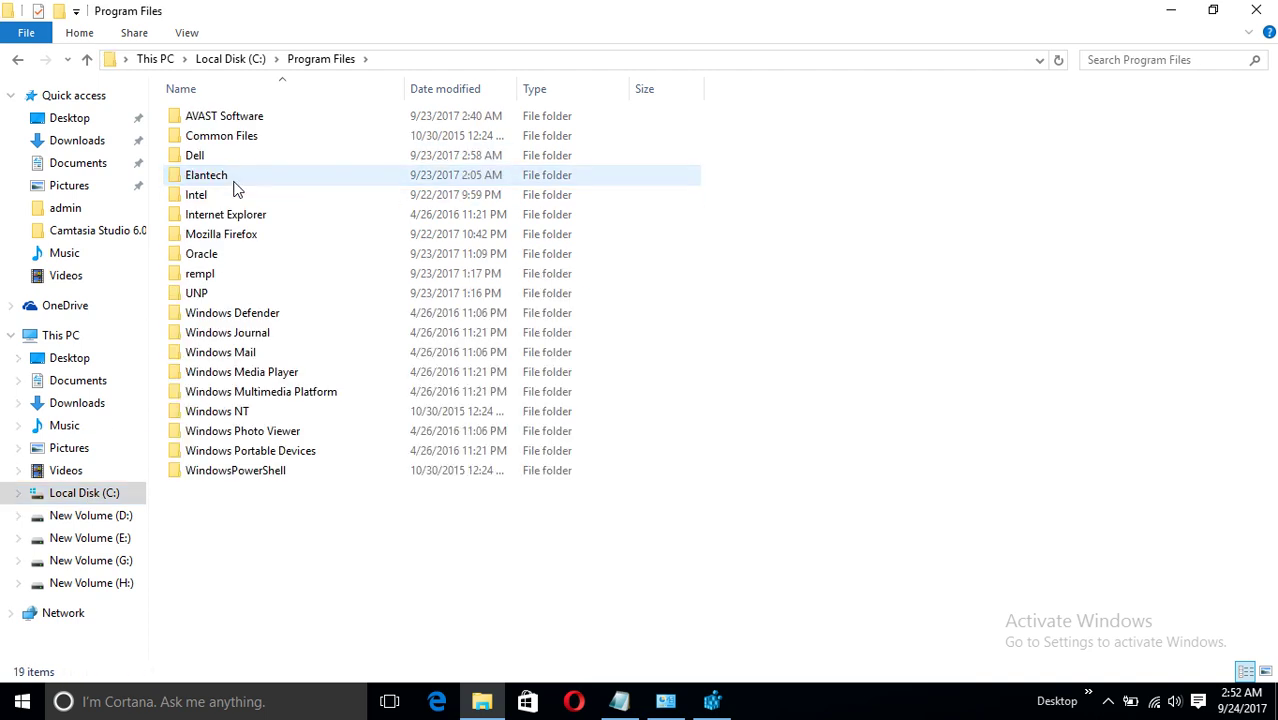
{"action": "left_click", "coordinate": [212, 257]}
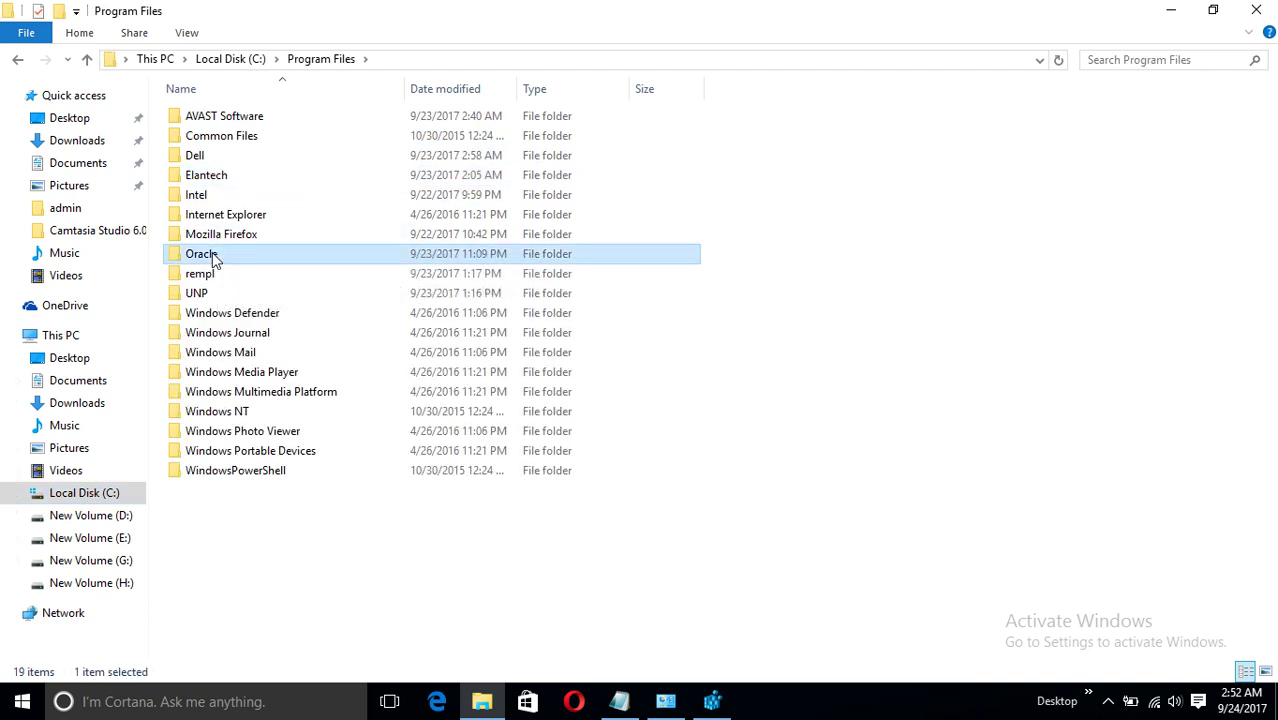
{"action": "key", "text": "shift+Delete"}
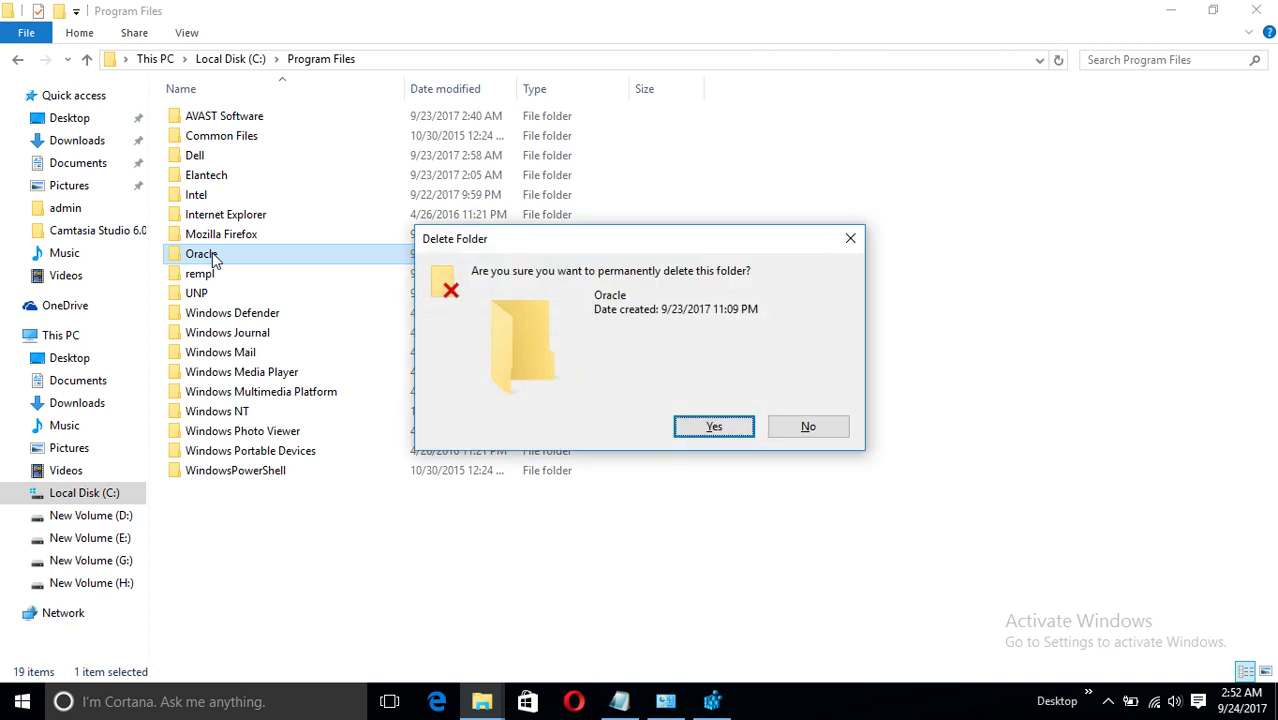
{"action": "key", "text": "Return"}
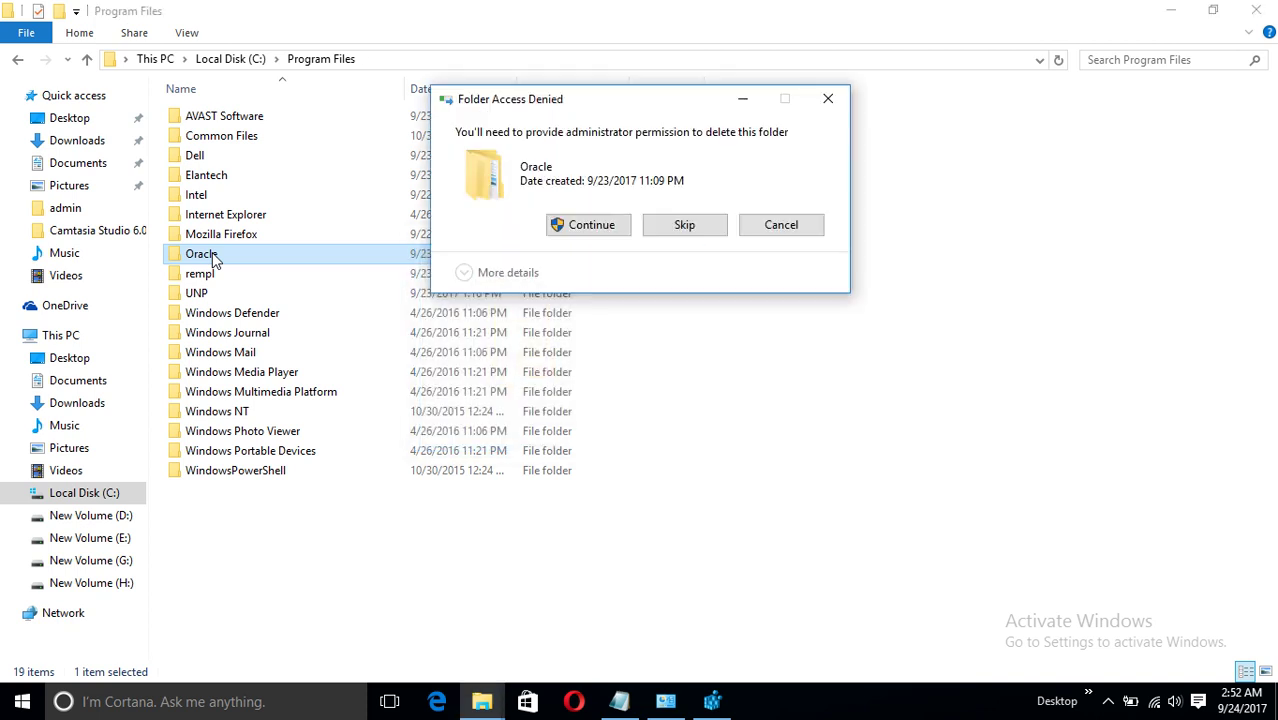
{"action": "left_click", "coordinate": [587, 227]}
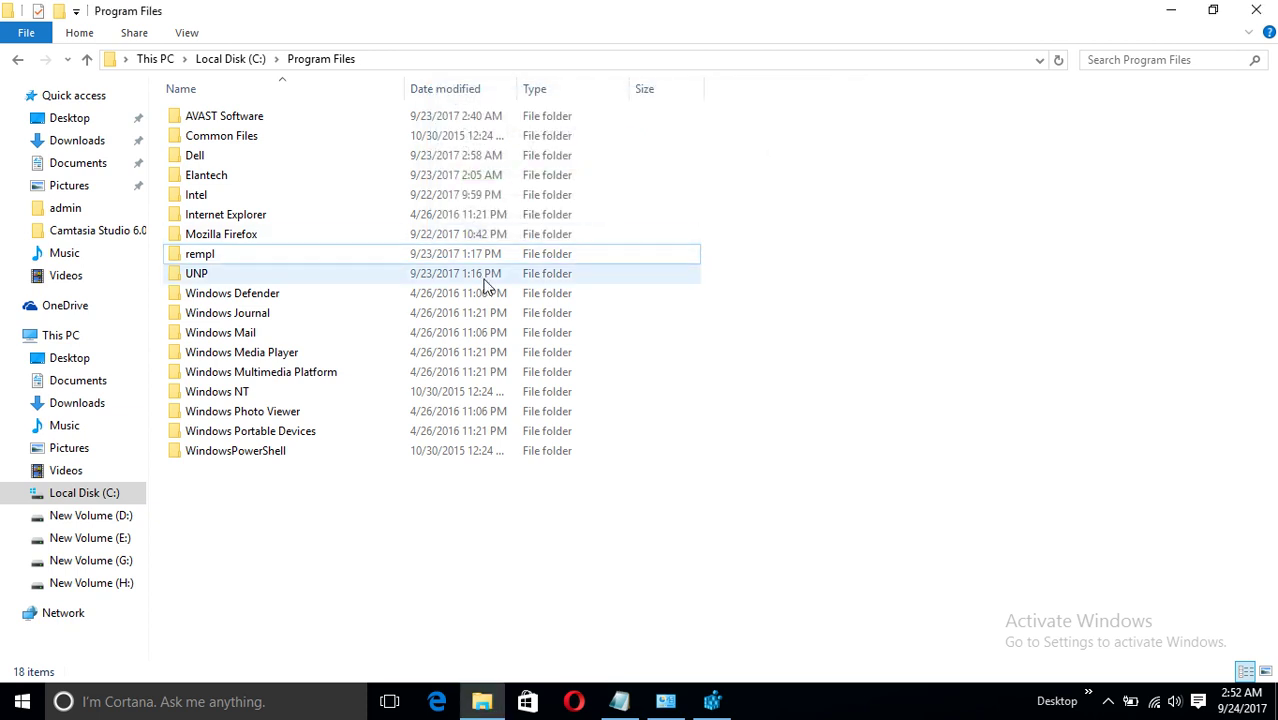
- Switch to the Notepad notes, add the item "iv) delete directoy from program file" and start a fifth line with "v)"
{"action": "left_click", "coordinate": [618, 703]}
{"action": "type", "text": "iv)"}
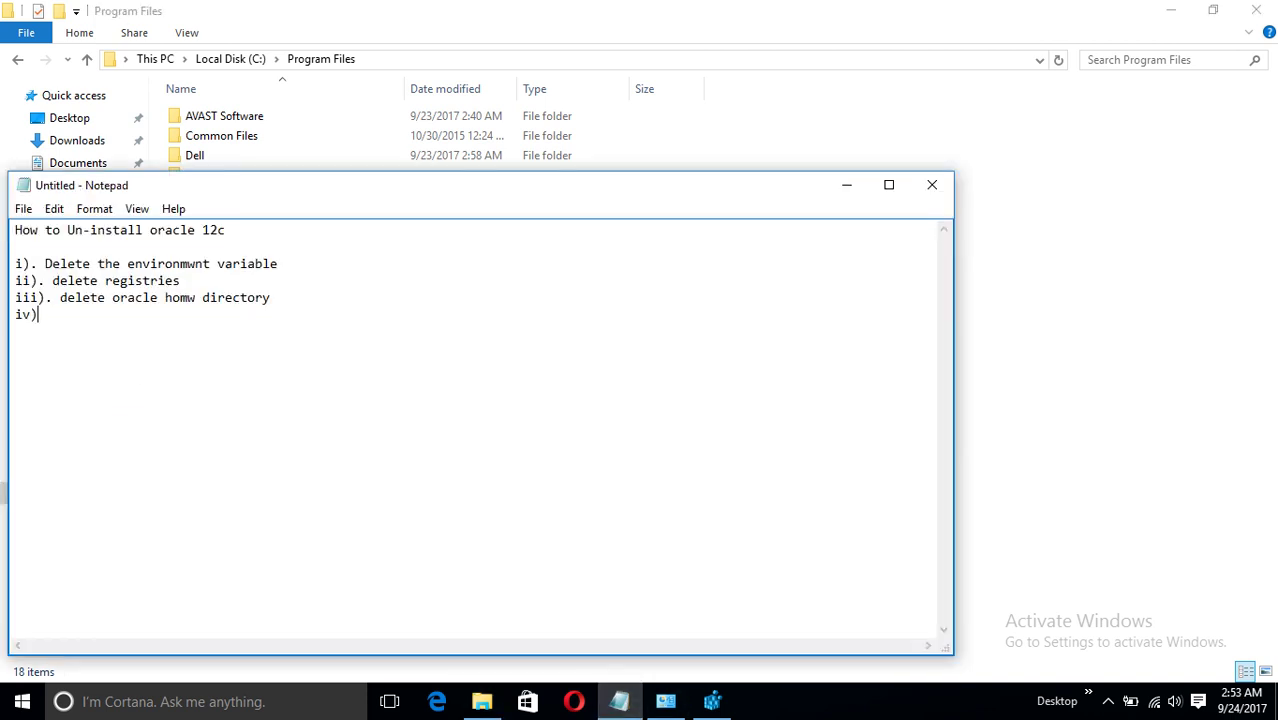
{"action": "type", "text": " delete directoy from "}
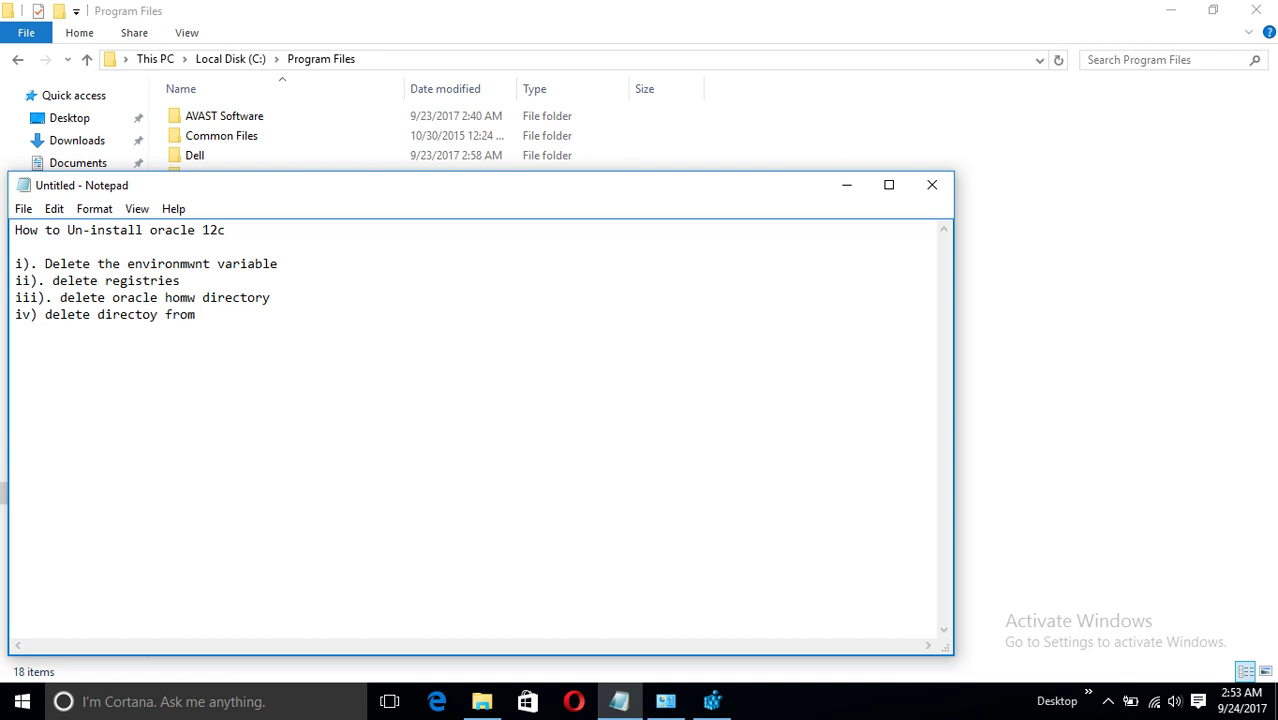
{"action": "type", "text": "progr"}
{"action": "type", "text": "am fil"}
{"action": "type", "text": "e "}
{"action": "type", "text": "v"}
{"action": "type", "text": ")"}
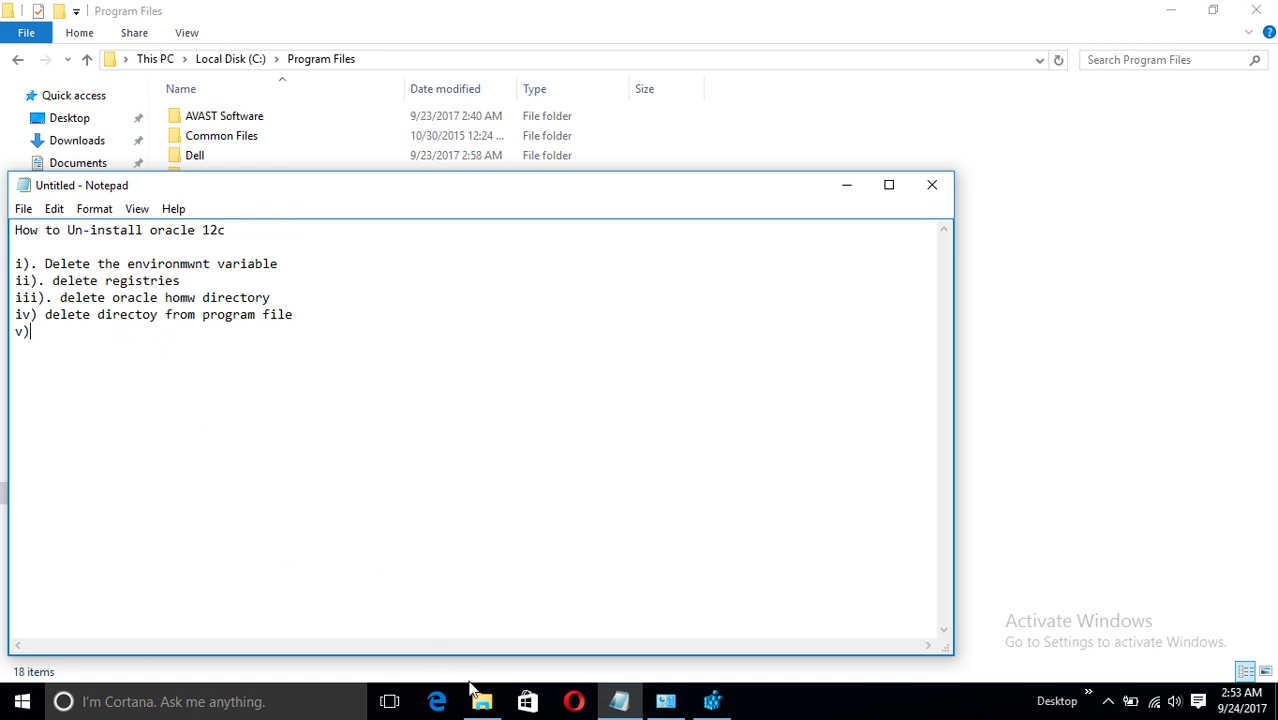
- Switch back to File Explorer and show hidden items in the root of drive C
{"action": "mouse_move", "coordinate": [482, 699]}
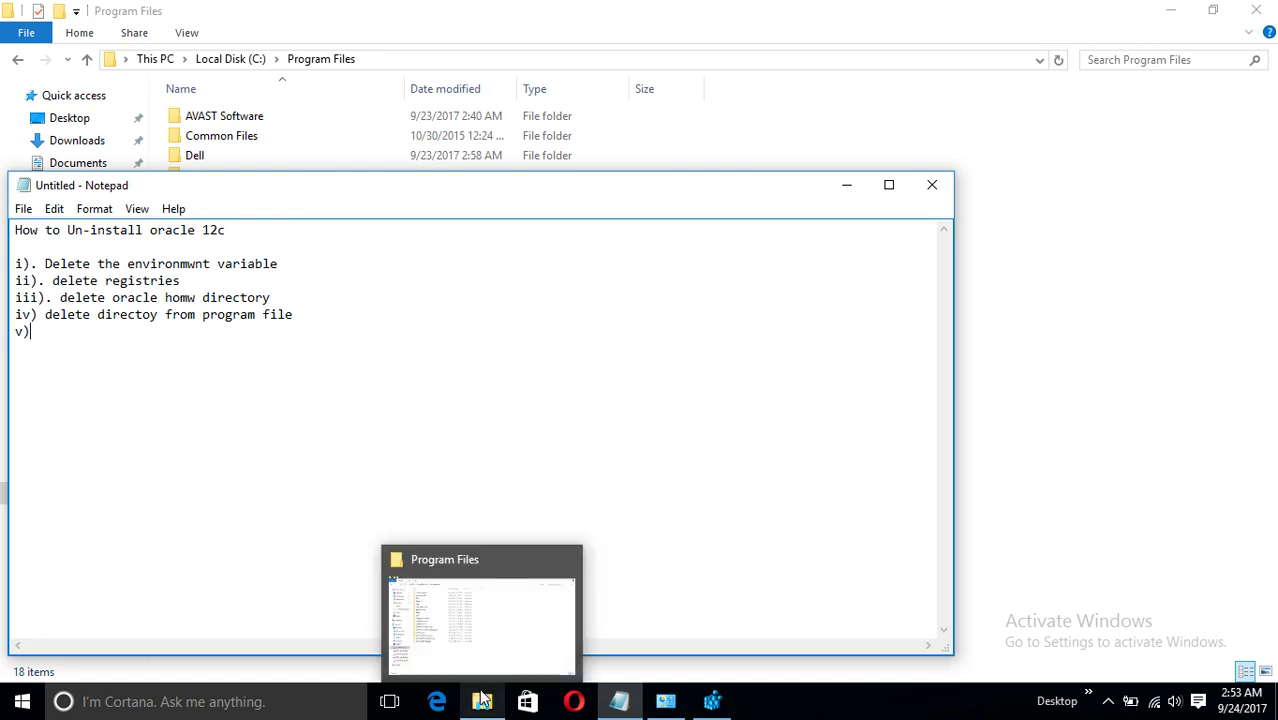
{"action": "left_click", "coordinate": [469, 608]}
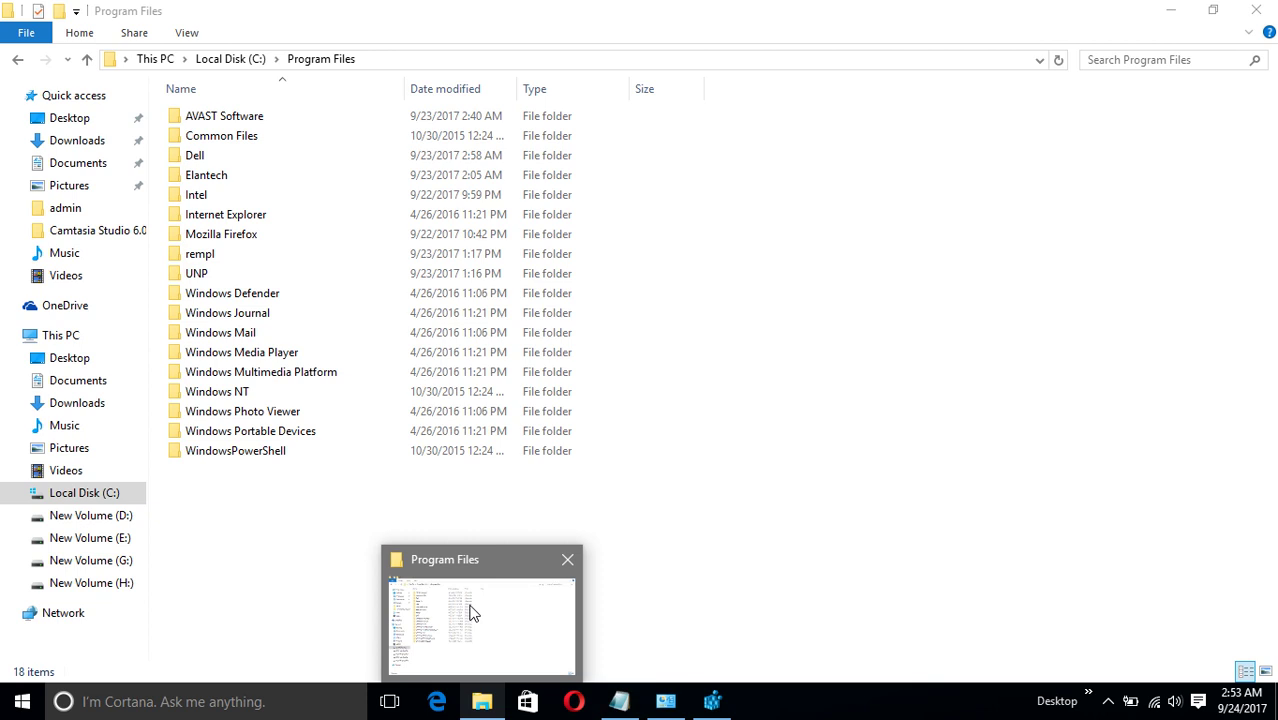
{"action": "left_click", "coordinate": [228, 60]}
{"action": "left_click", "coordinate": [247, 197]}
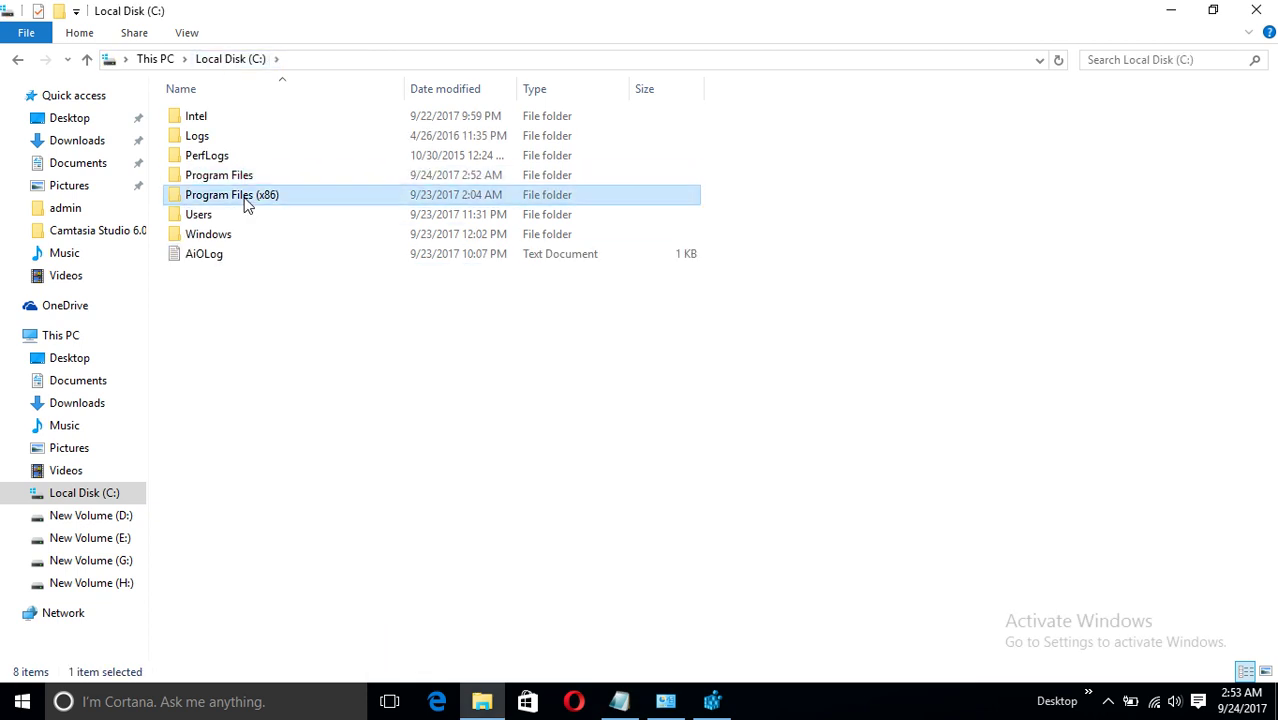
{"action": "left_click", "coordinate": [186, 34]}
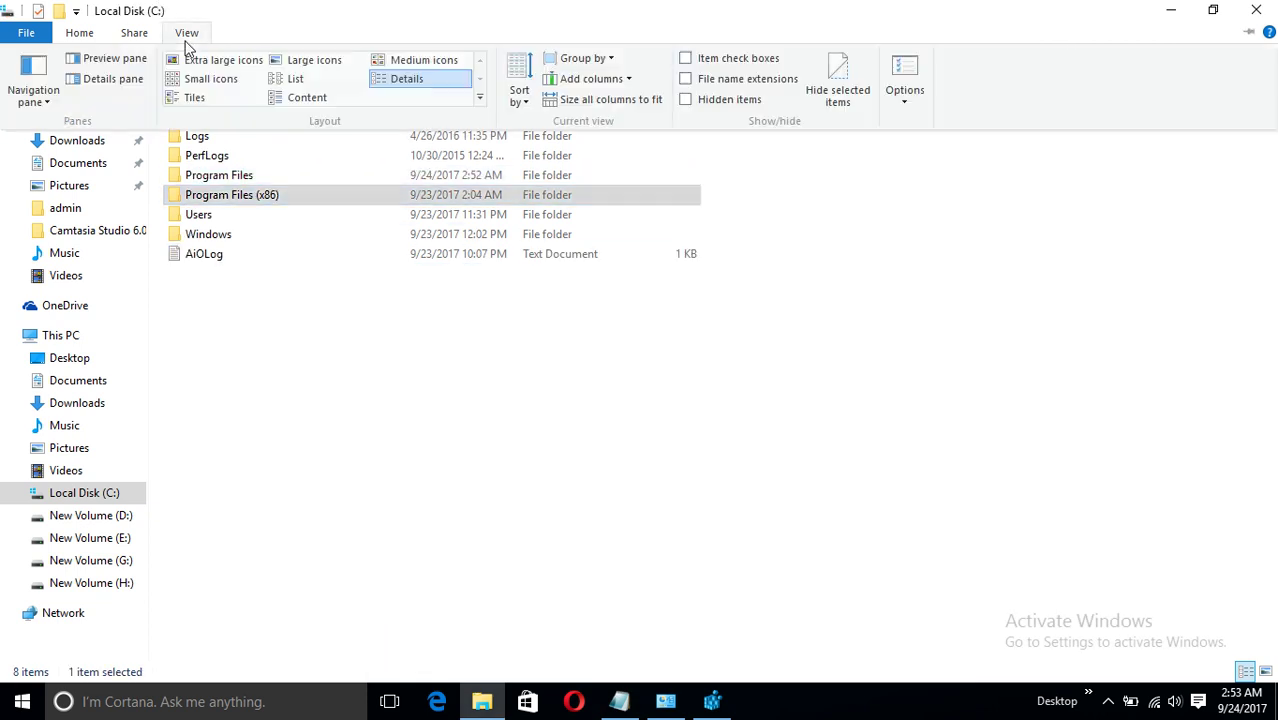
{"action": "left_click", "coordinate": [725, 102]}
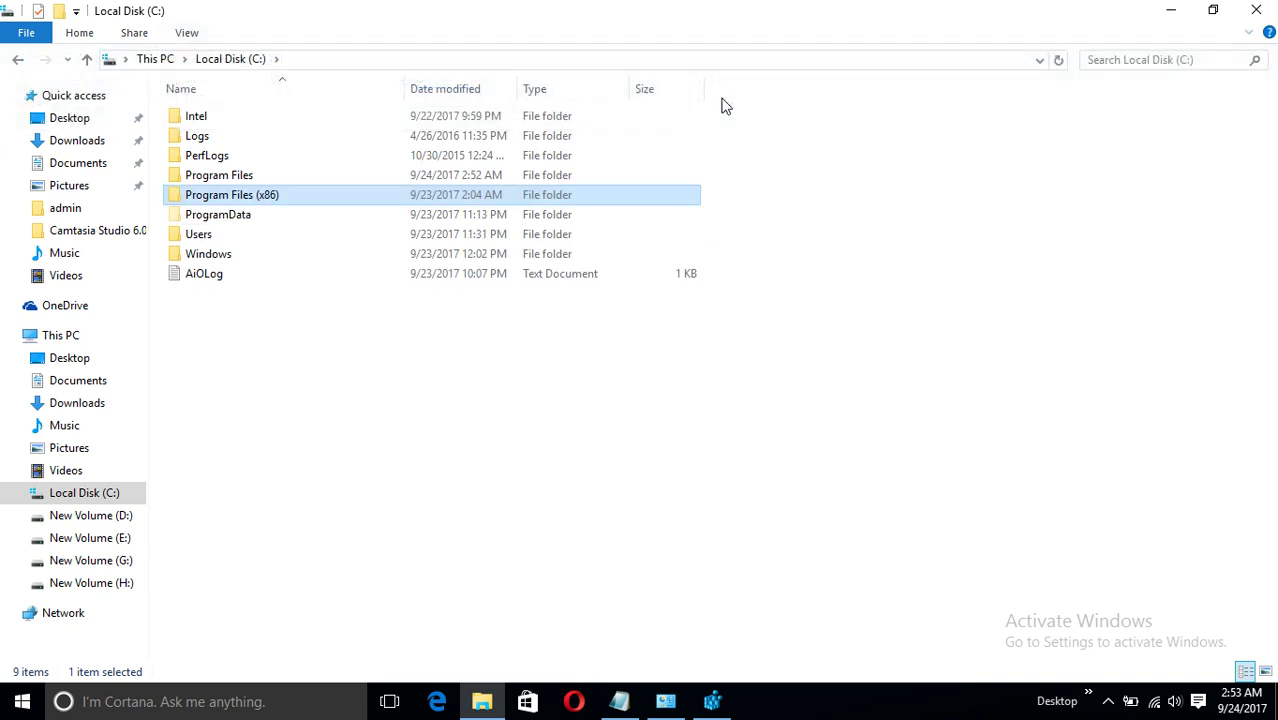
- Go to the Programs folder at ProgramData > Microsoft > Windows > Start Menu on drive C
{"action": "double_click", "coordinate": [273, 215]}
{"action": "left_click", "coordinate": [258, 236]}
{"action": "double_click", "coordinate": [233, 177]}
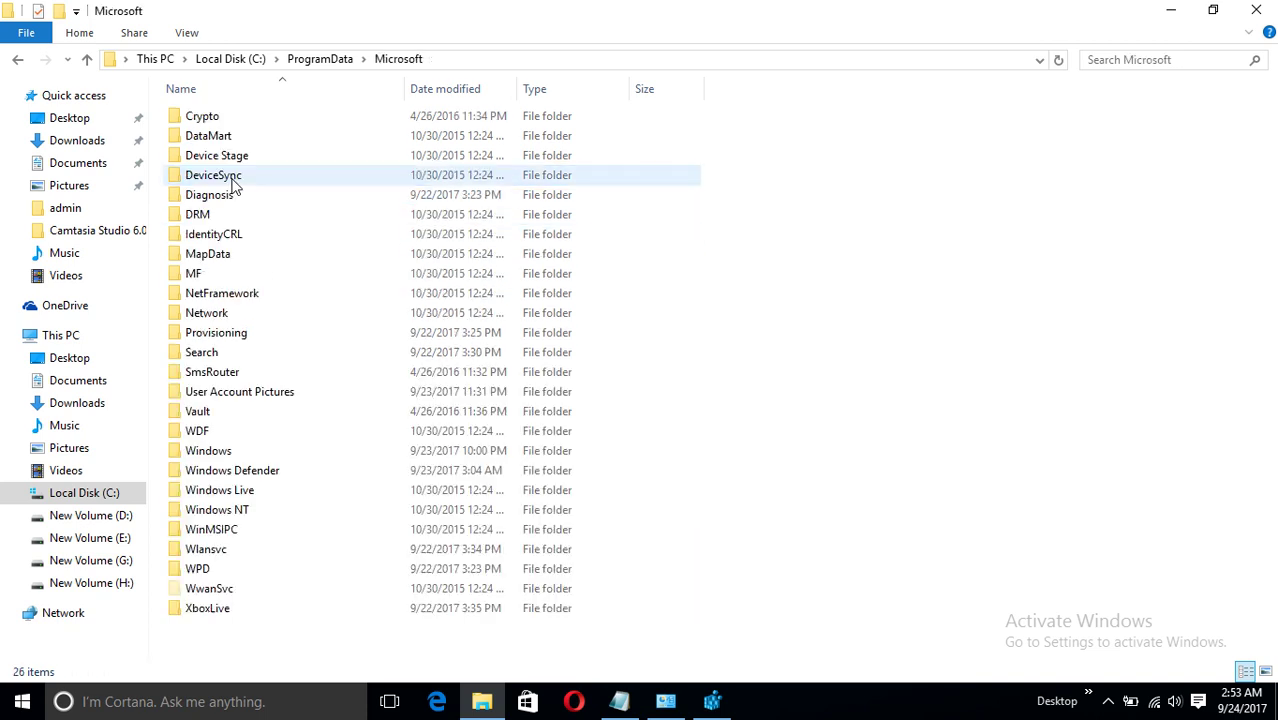
{"action": "left_click", "coordinate": [233, 186]}
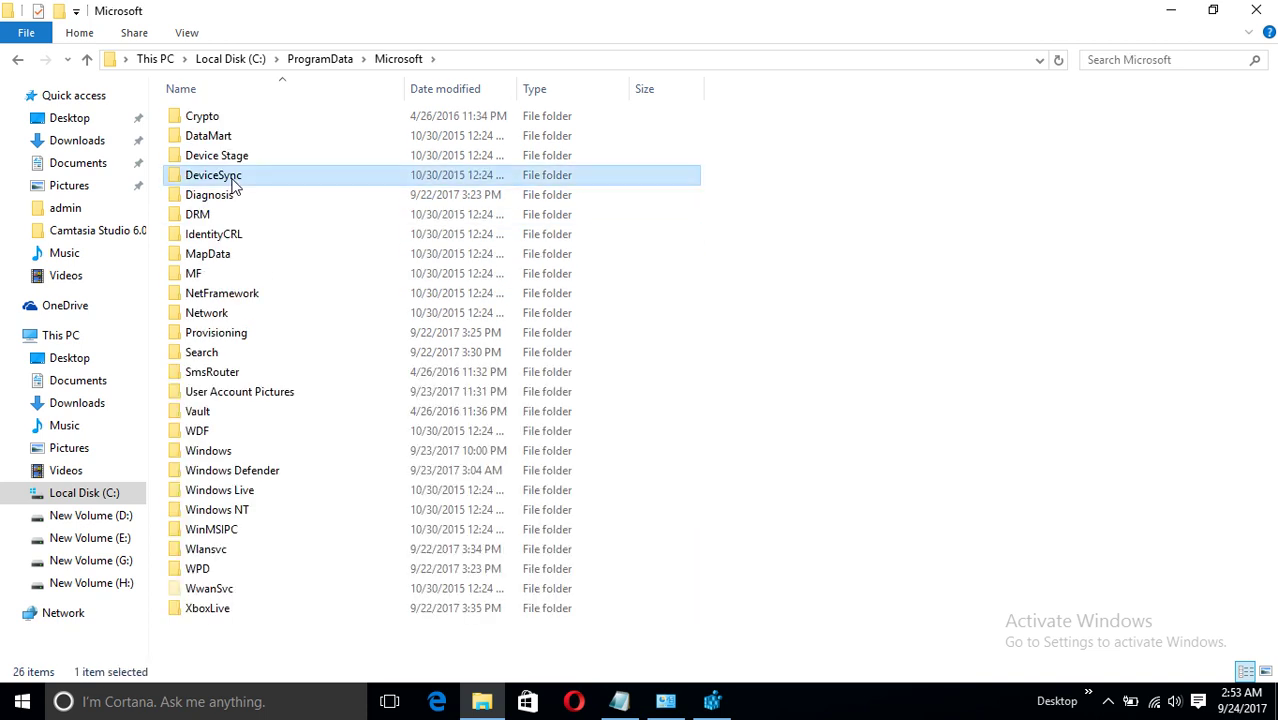
{"action": "key", "text": "w"}
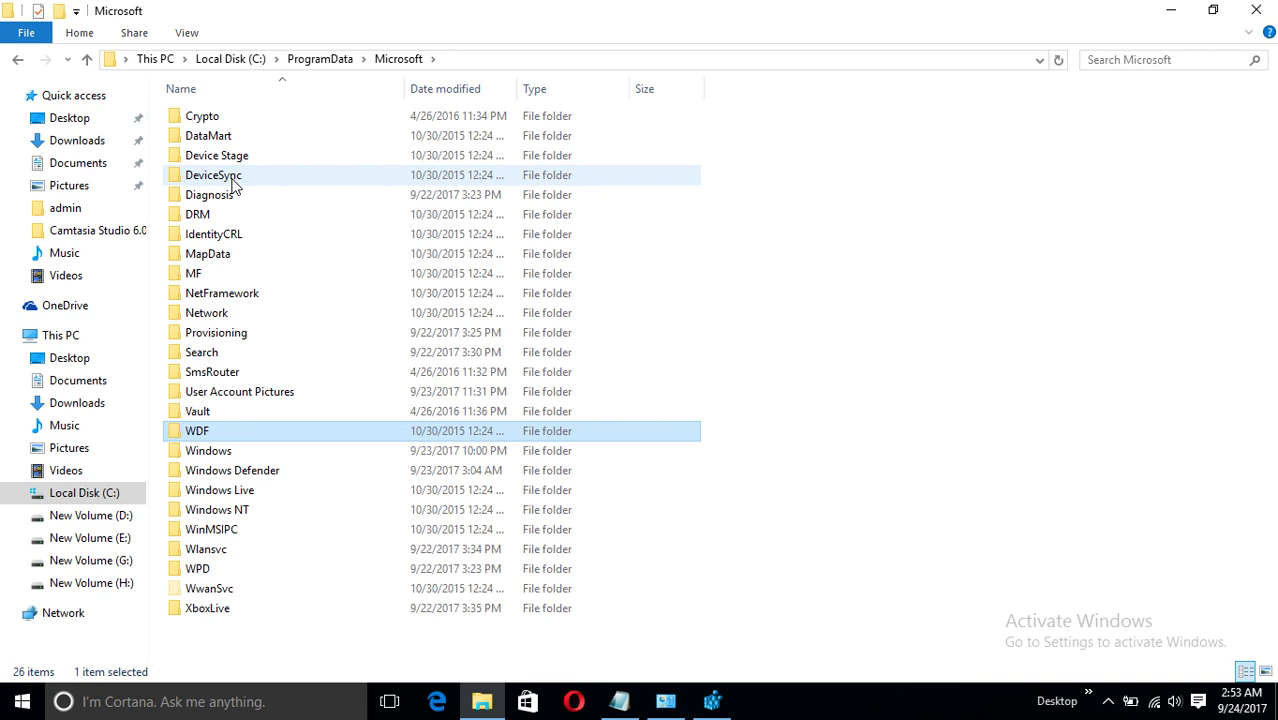
{"action": "double_click", "coordinate": [228, 455]}
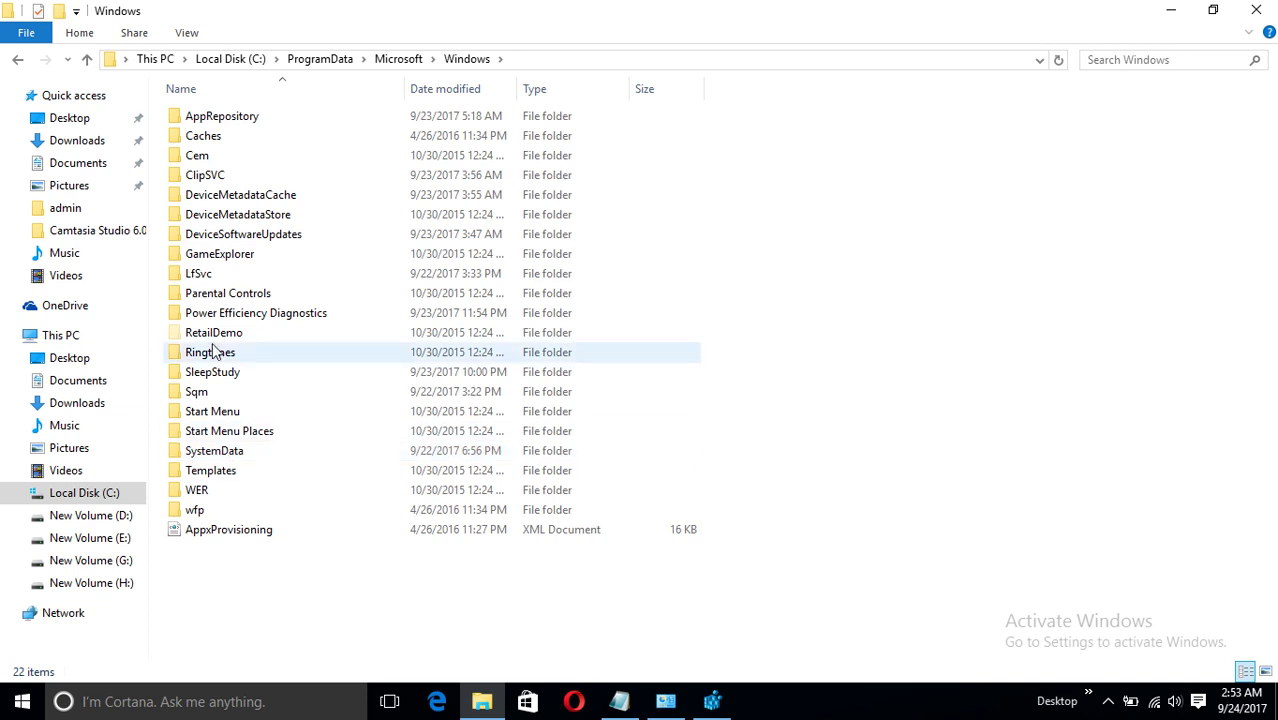
{"action": "left_click", "coordinate": [213, 352]}
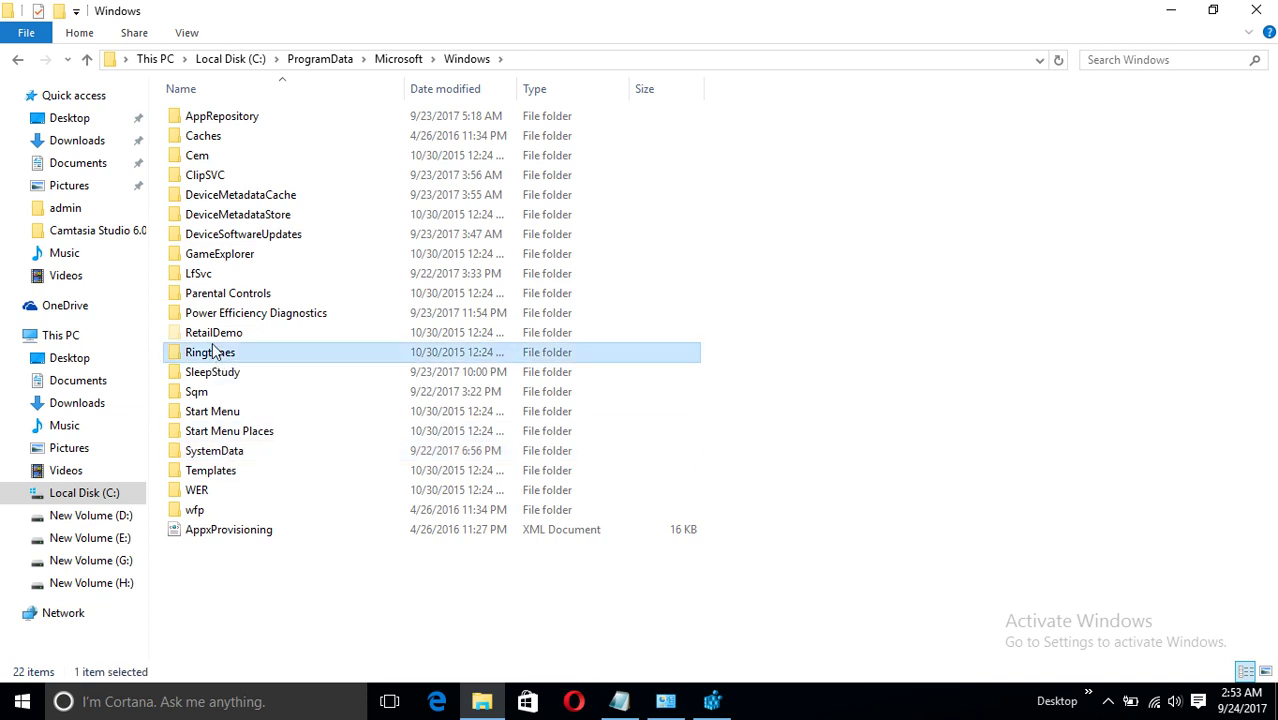
{"action": "double_click", "coordinate": [232, 410]}
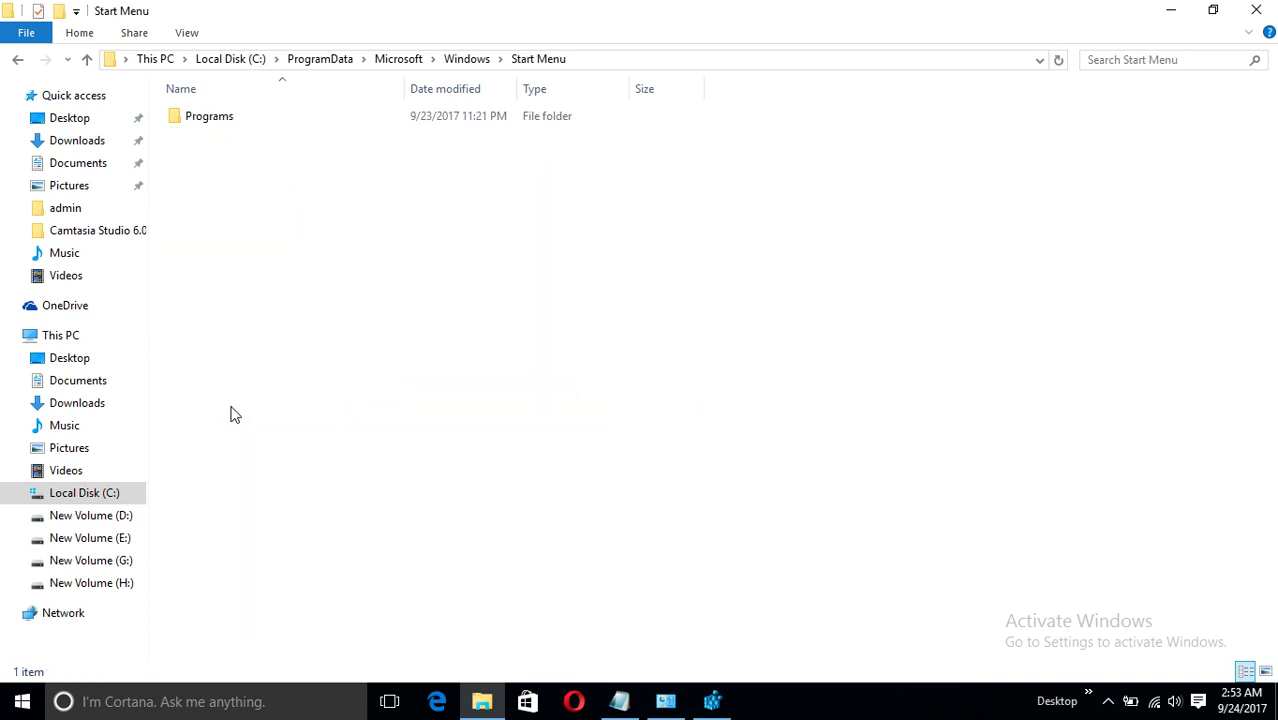
{"action": "double_click", "coordinate": [220, 122]}
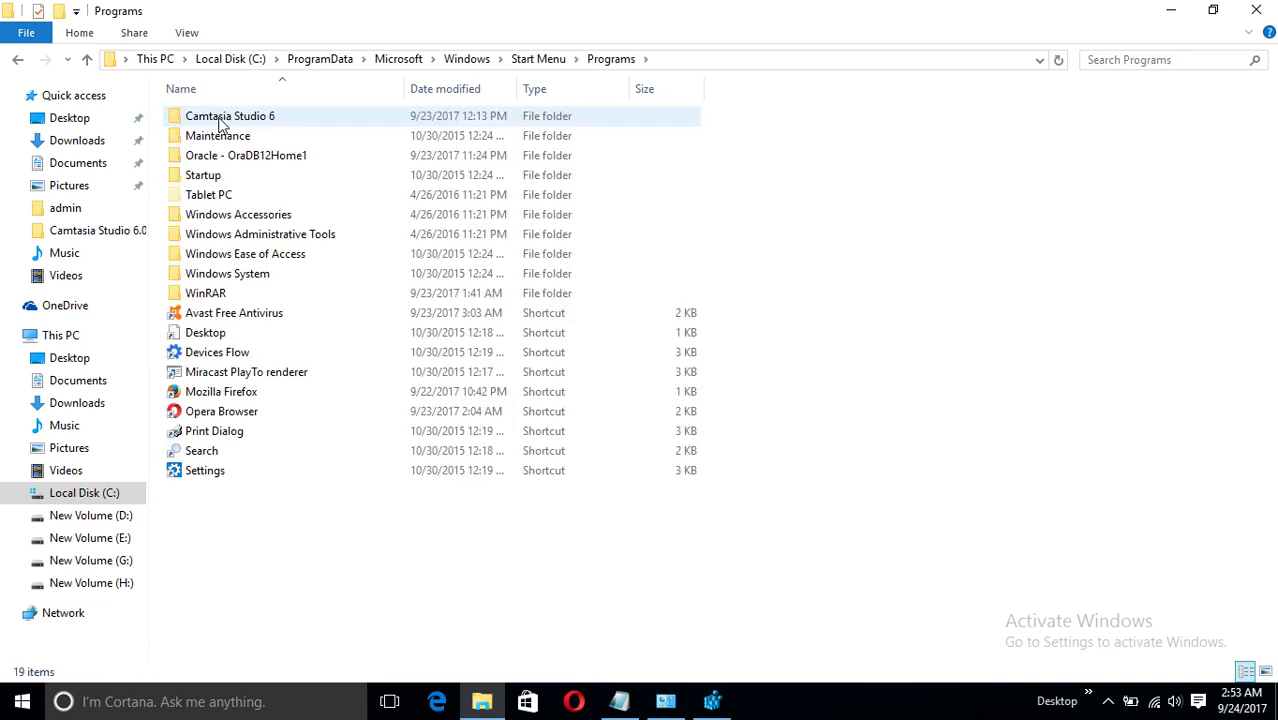
- Permanently delete the "Oracle - OraDB12Home1" folder from the Start Menu Programs folder
{"action": "left_click", "coordinate": [218, 163]}
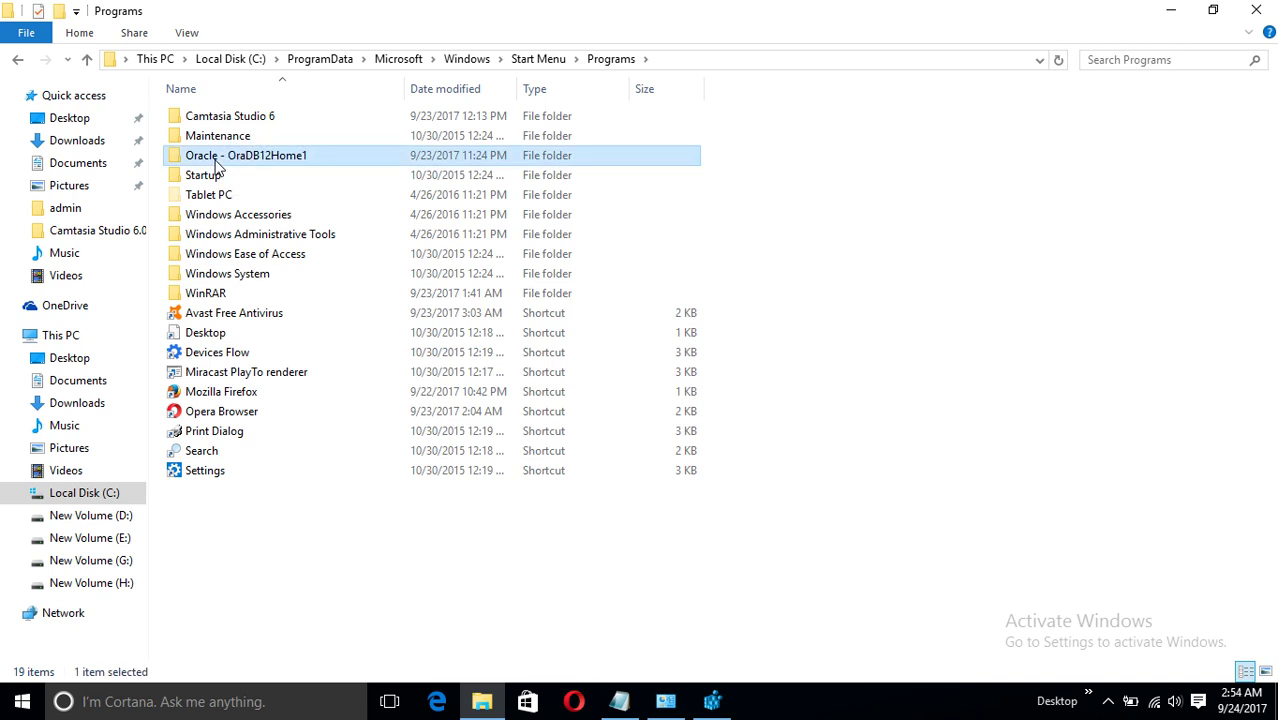
{"action": "key", "text": "shift+Delete"}
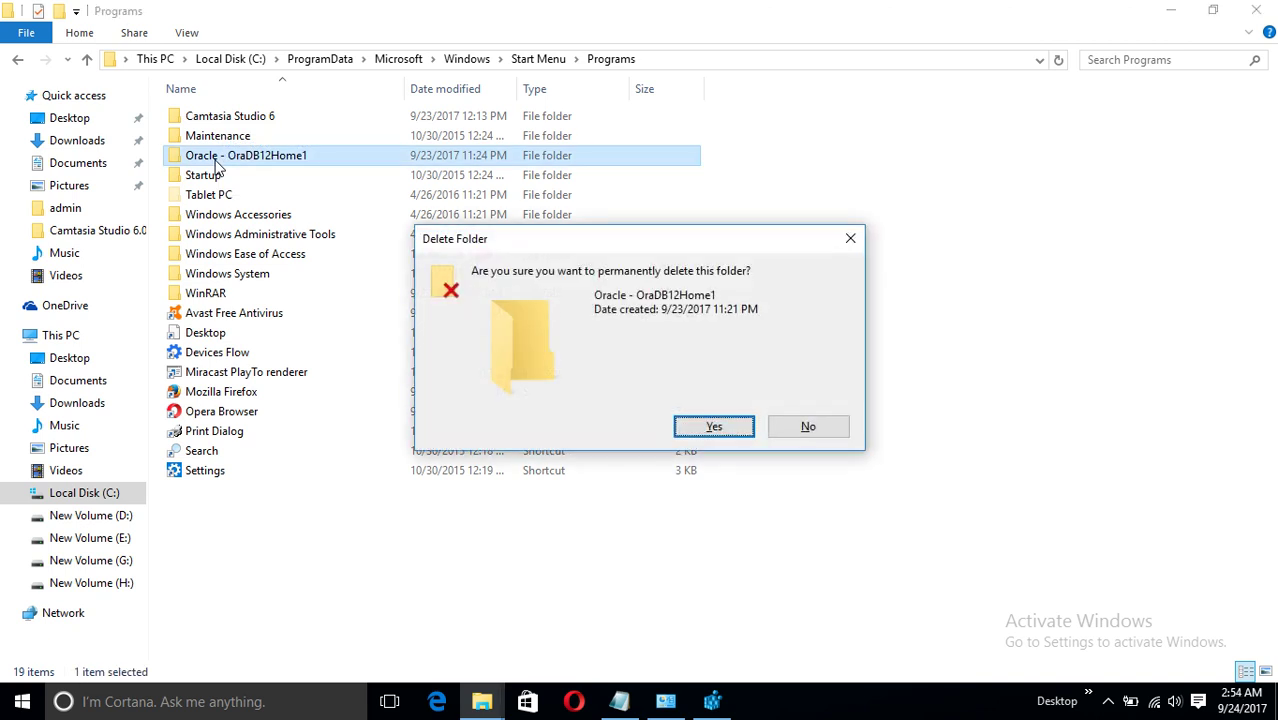
{"action": "key", "text": "Return"}
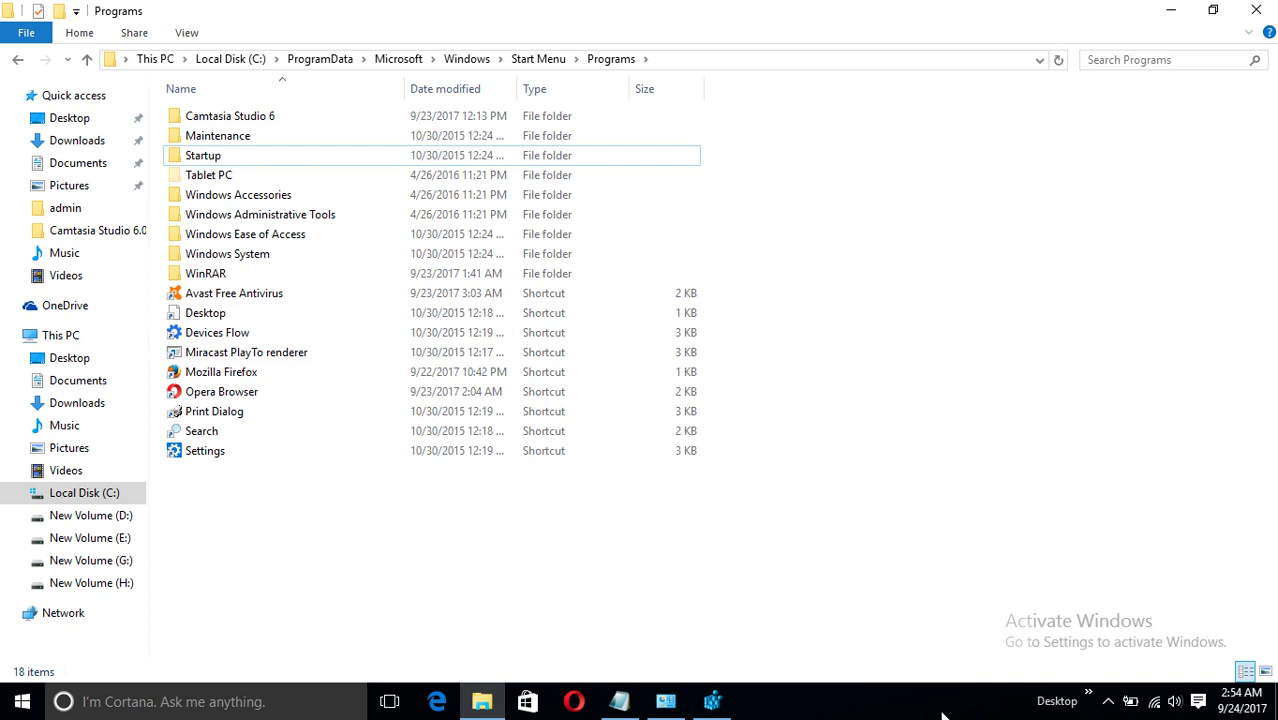
- Switch to the Notepad notes and complete item v) as "delete directoy from start menue", reusing the wording of item iv)
{"action": "left_click", "coordinate": [621, 702]}
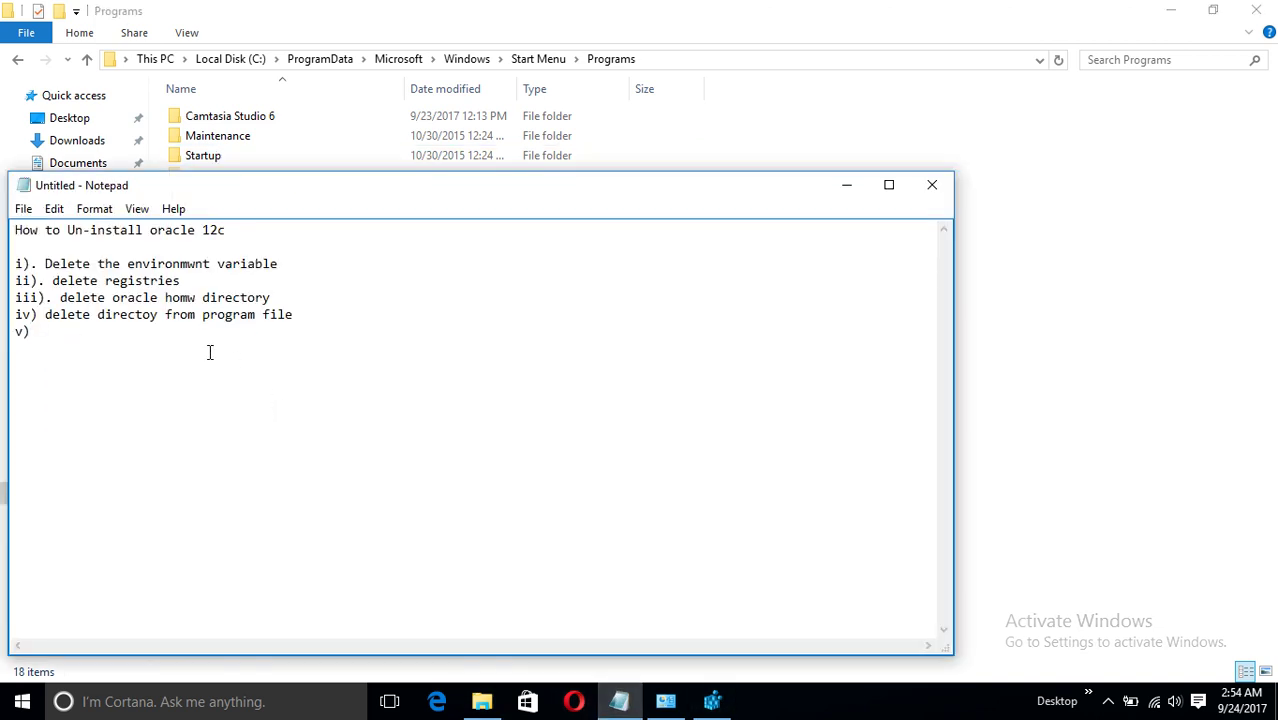
{"action": "left_click_drag", "start_coordinate": [45, 316], "coordinate": [198, 318]}
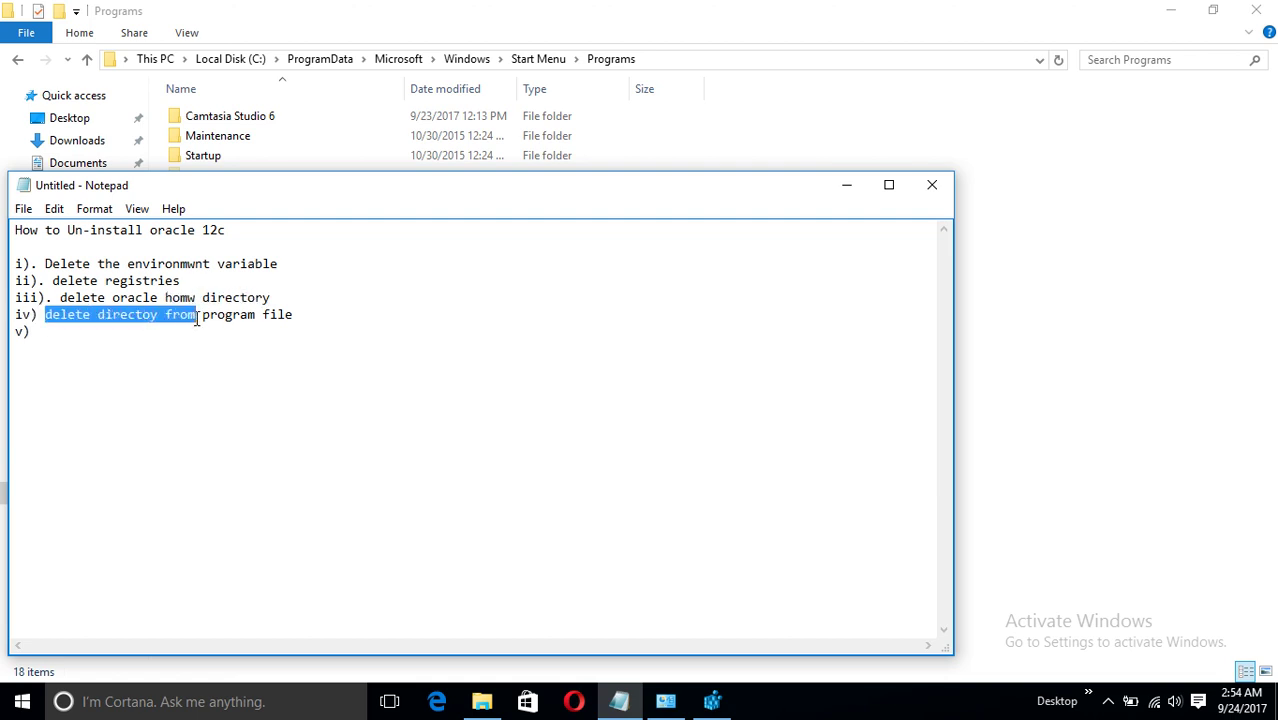
{"action": "key", "text": "ctrl+c"}
{"action": "key", "text": "Down"}
{"action": "key", "text": "ctrl+v"}
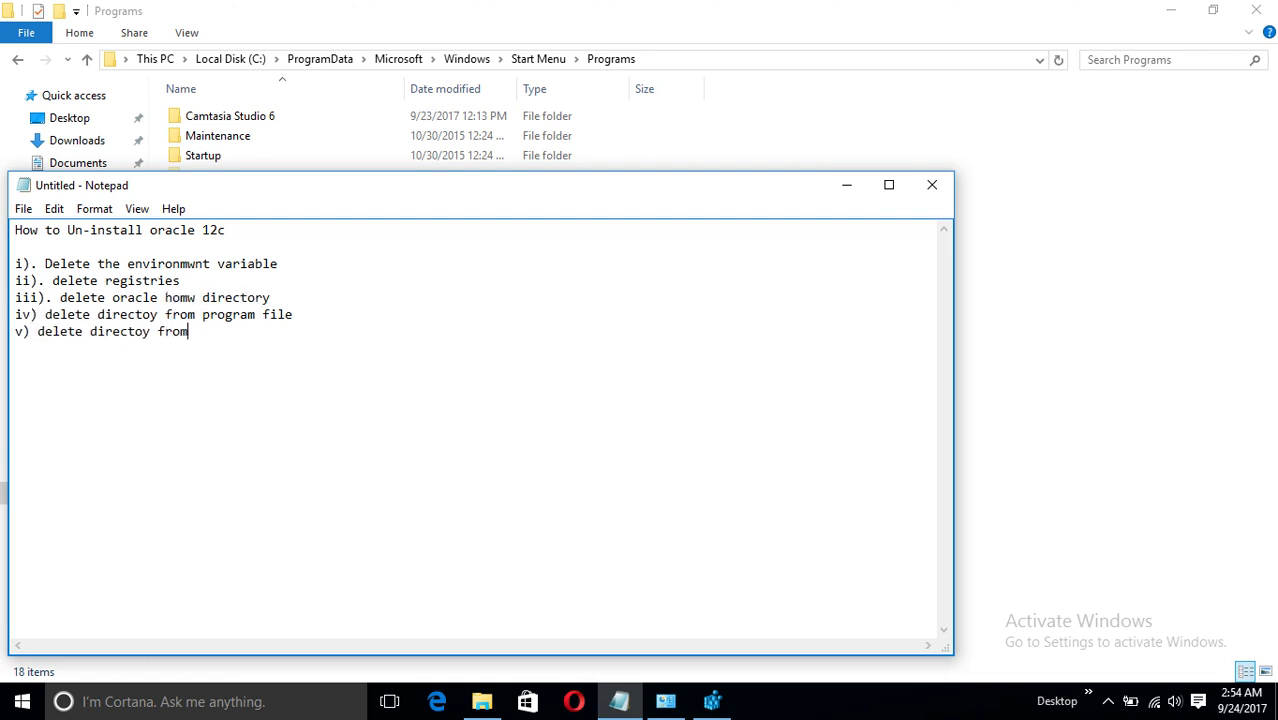
{"action": "type", "text": "start menue"}
- Add the item "vi) clear the temporary file" on a new line of the notes
{"action": "key", "text": "Return"}
{"action": "type", "text": "vi) clear the tempora"}
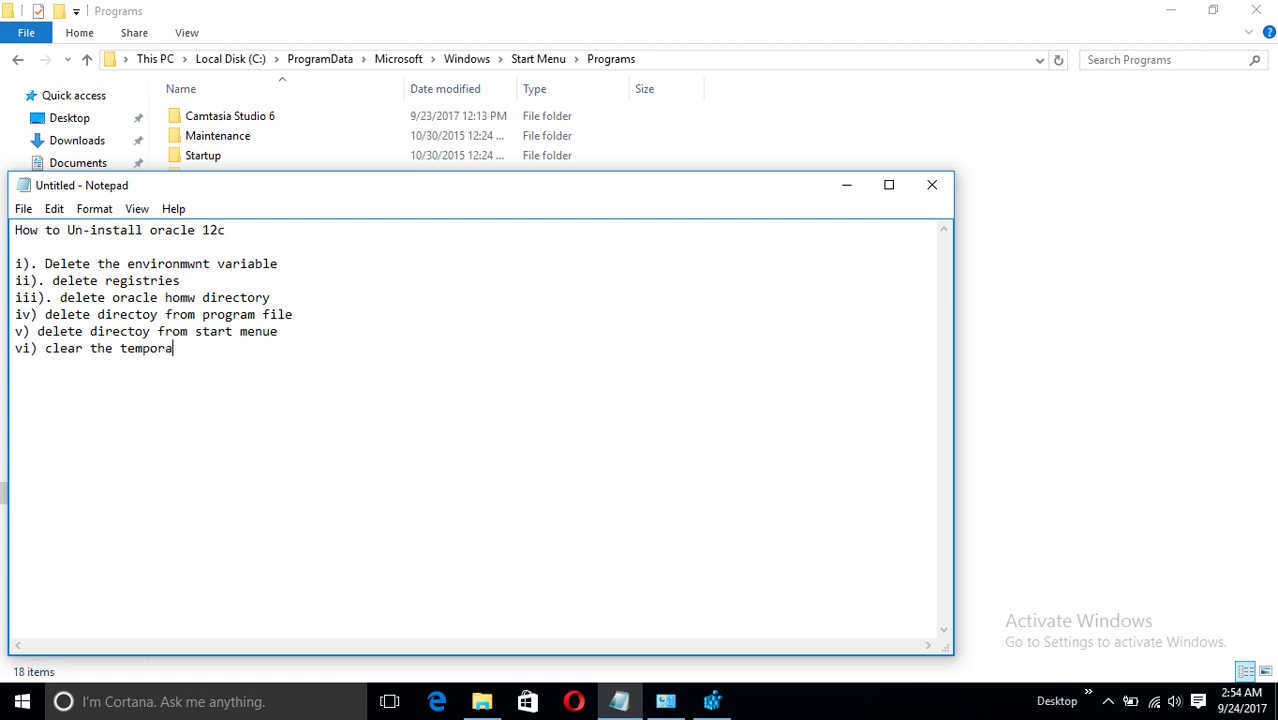
{"action": "type", "text": "ty file"}
- Search Windows for "%temp%" and open the matching Temp folder
{"action": "left_click", "coordinate": [167, 704]}
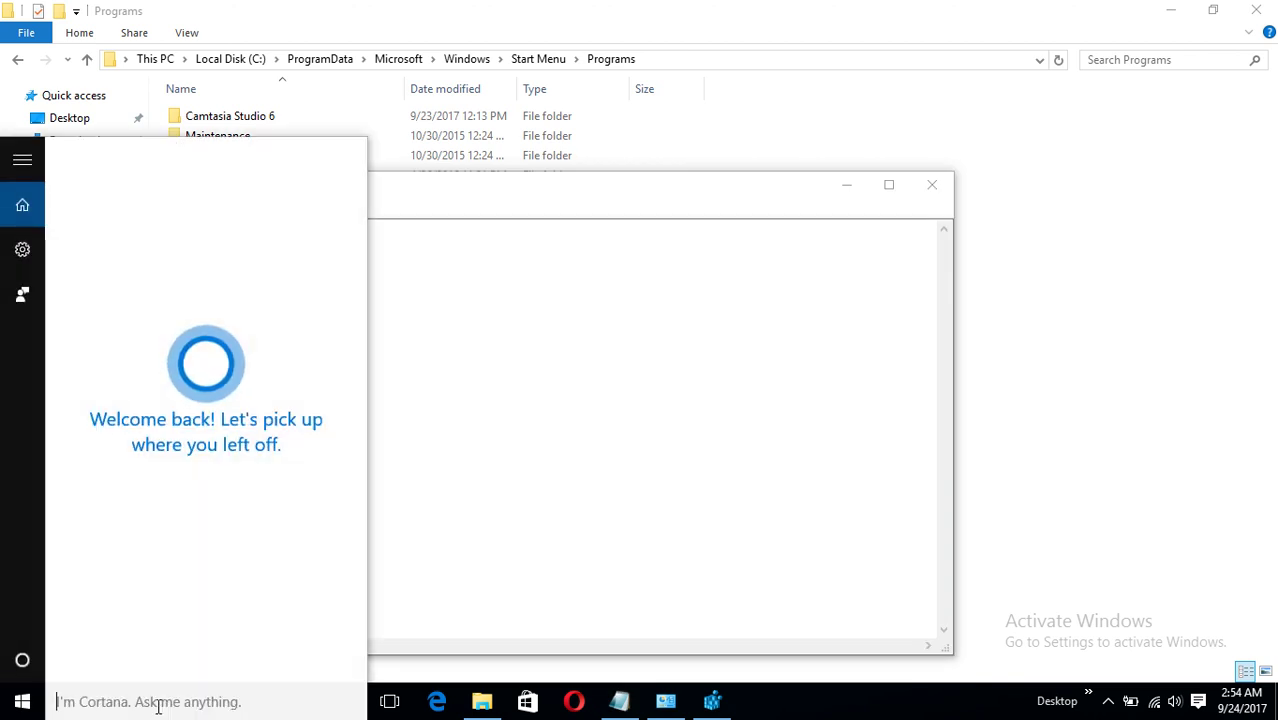
{"action": "type", "text": "%temp%"}
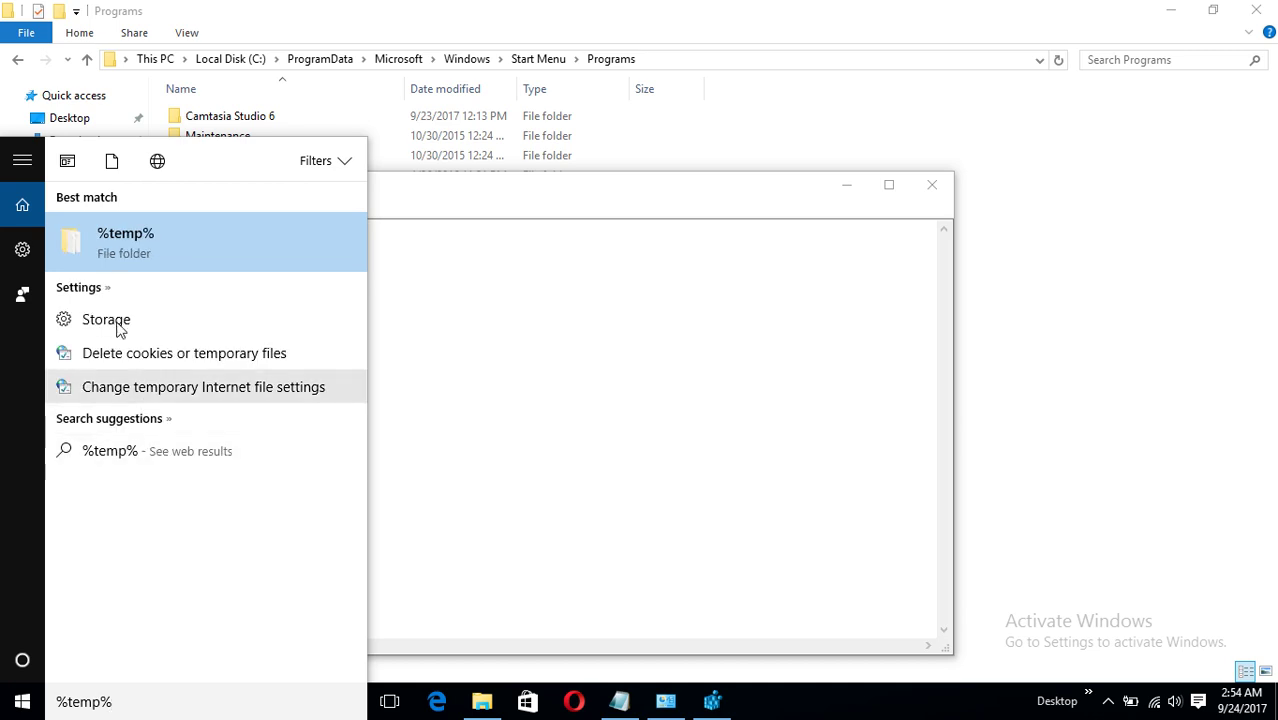
{"action": "left_click", "coordinate": [105, 251]}
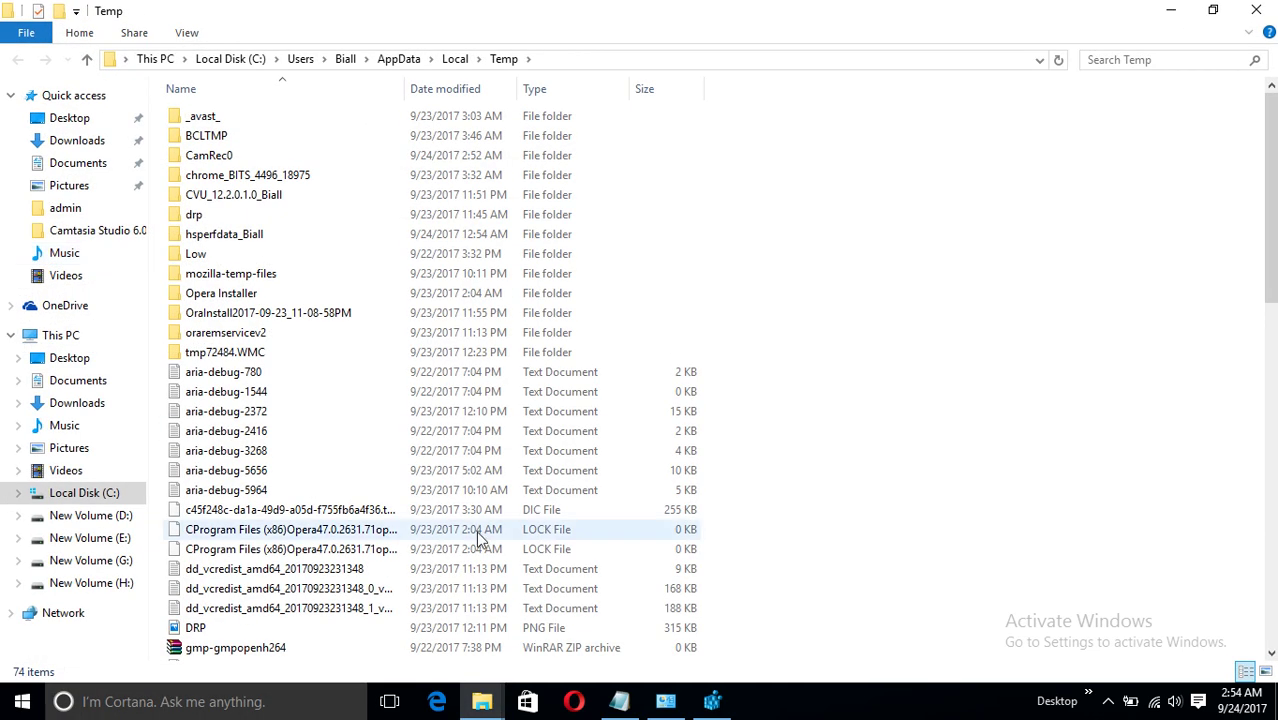
- Permanently delete all items in the Temp folder, cancelling the deletion for files still in use, and close the folder window
{"action": "left_click", "coordinate": [221, 374]}
{"action": "key", "text": "ctrl+a"}
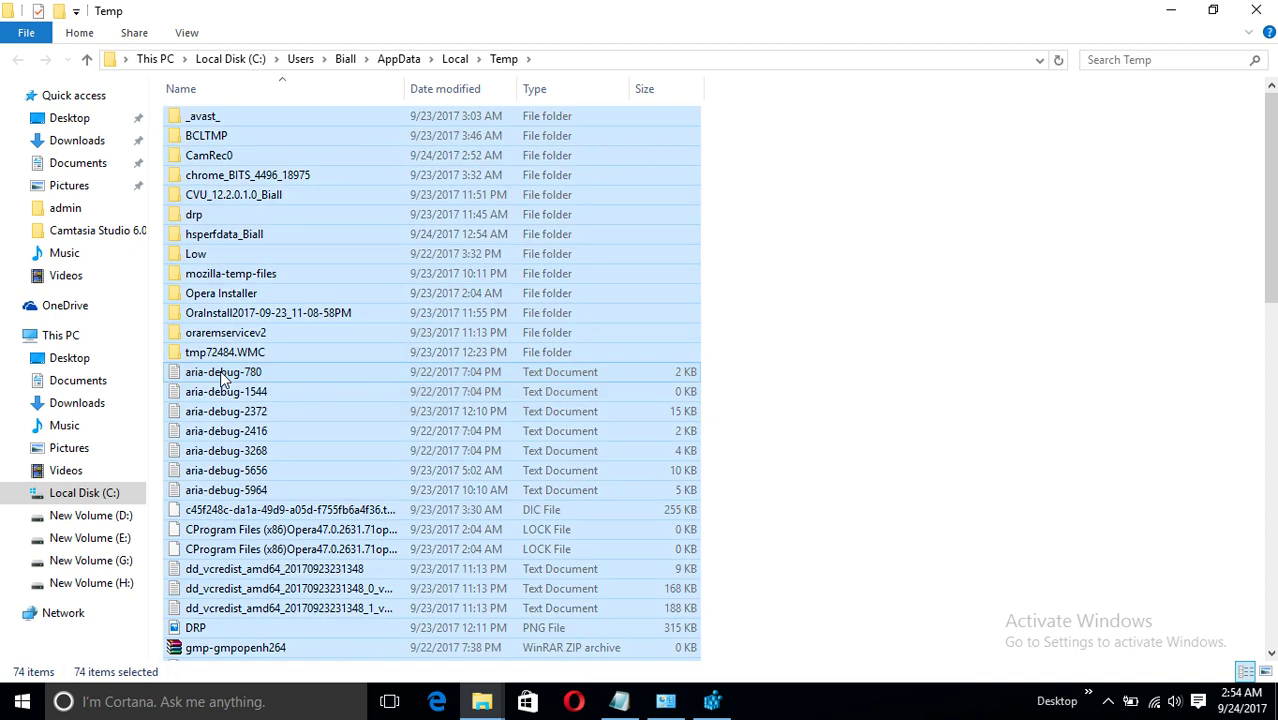
{"action": "key", "text": "shift+Delete"}
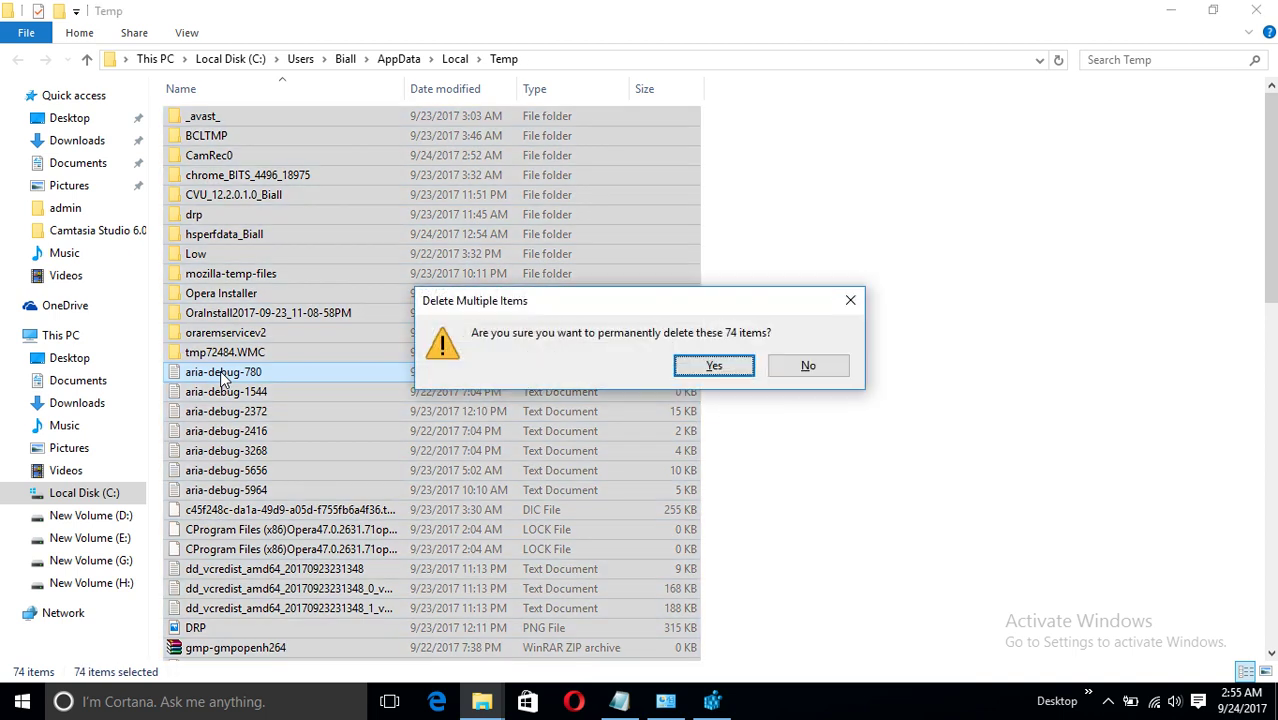
{"action": "key", "text": "Return"}
{"action": "left_click", "coordinate": [533, 276]}
{"action": "left_click", "coordinate": [590, 302]}
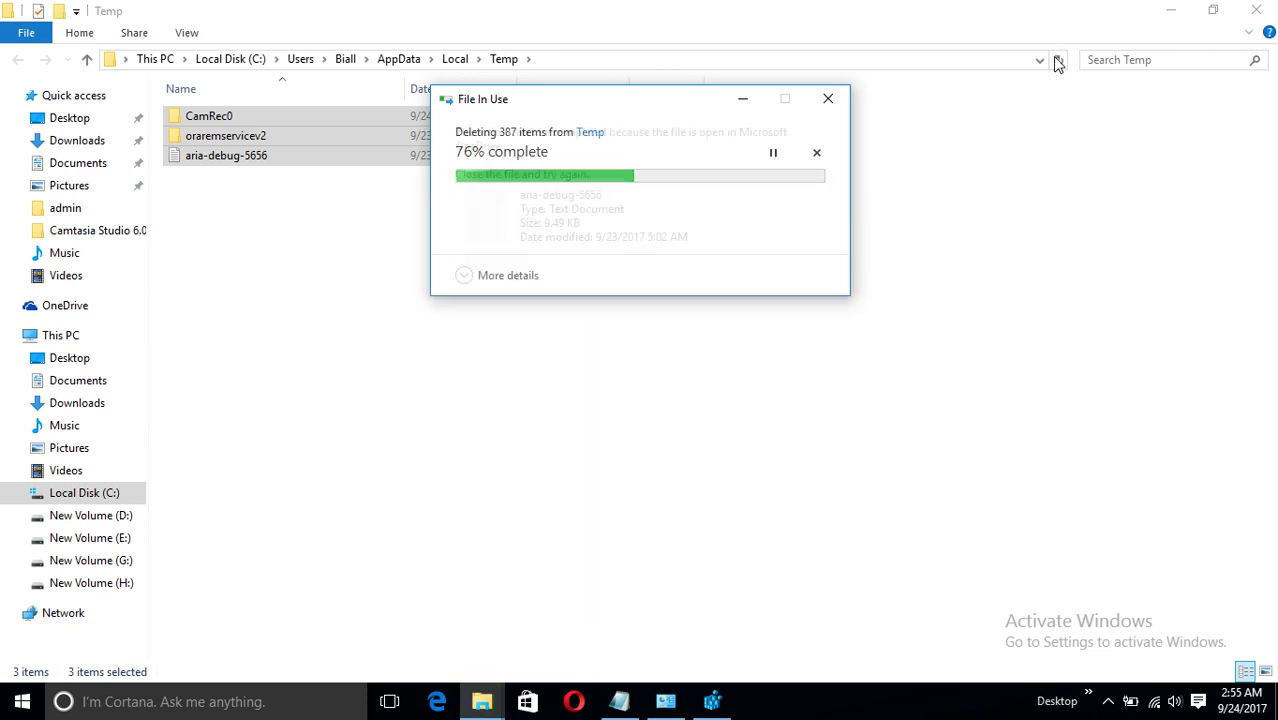
{"action": "left_click", "coordinate": [826, 100]}
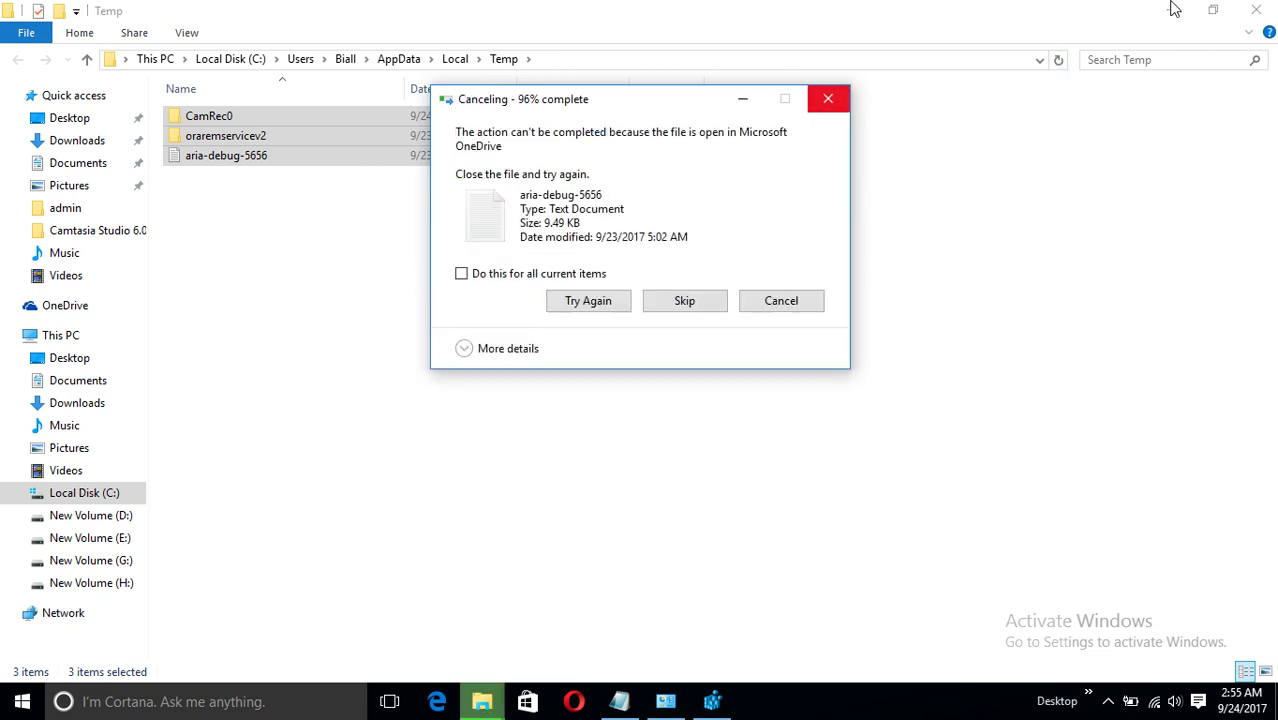
{"action": "left_click", "coordinate": [1256, 9]}
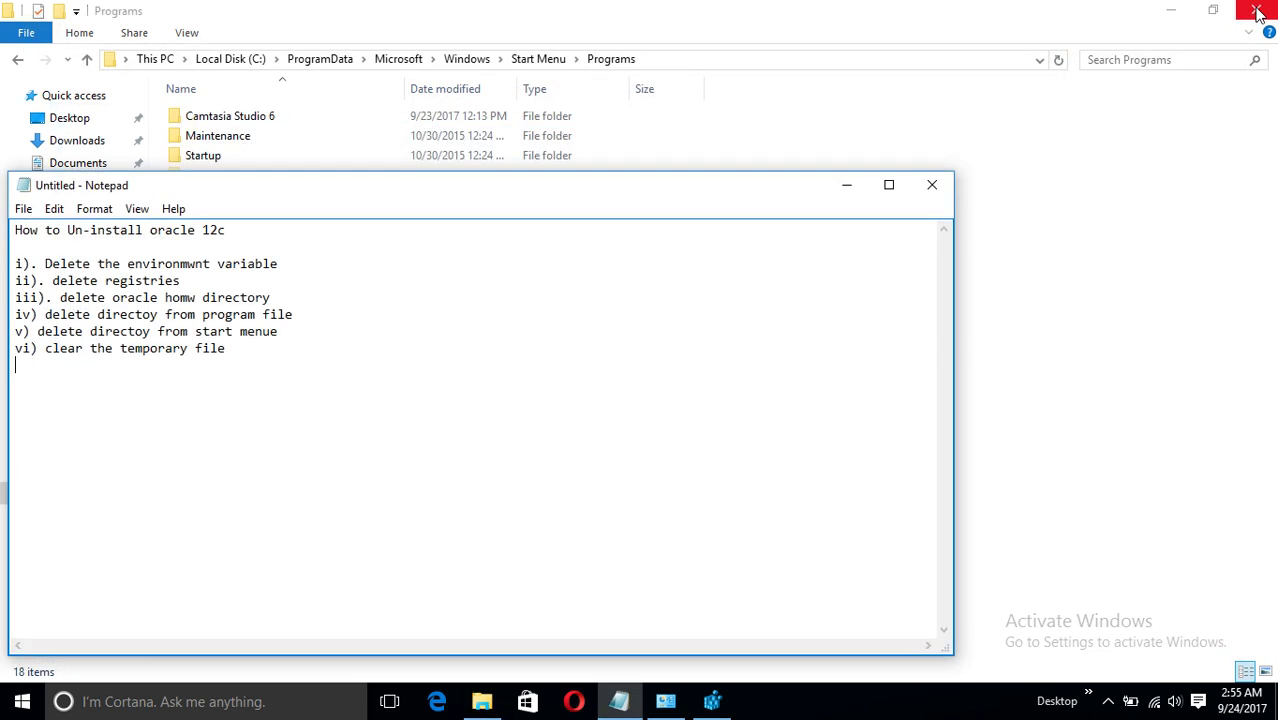
- Minimize the Notepad notes and close the Registry Editor, File Explorer and System windows
{"action": "left_click", "coordinate": [846, 188]}
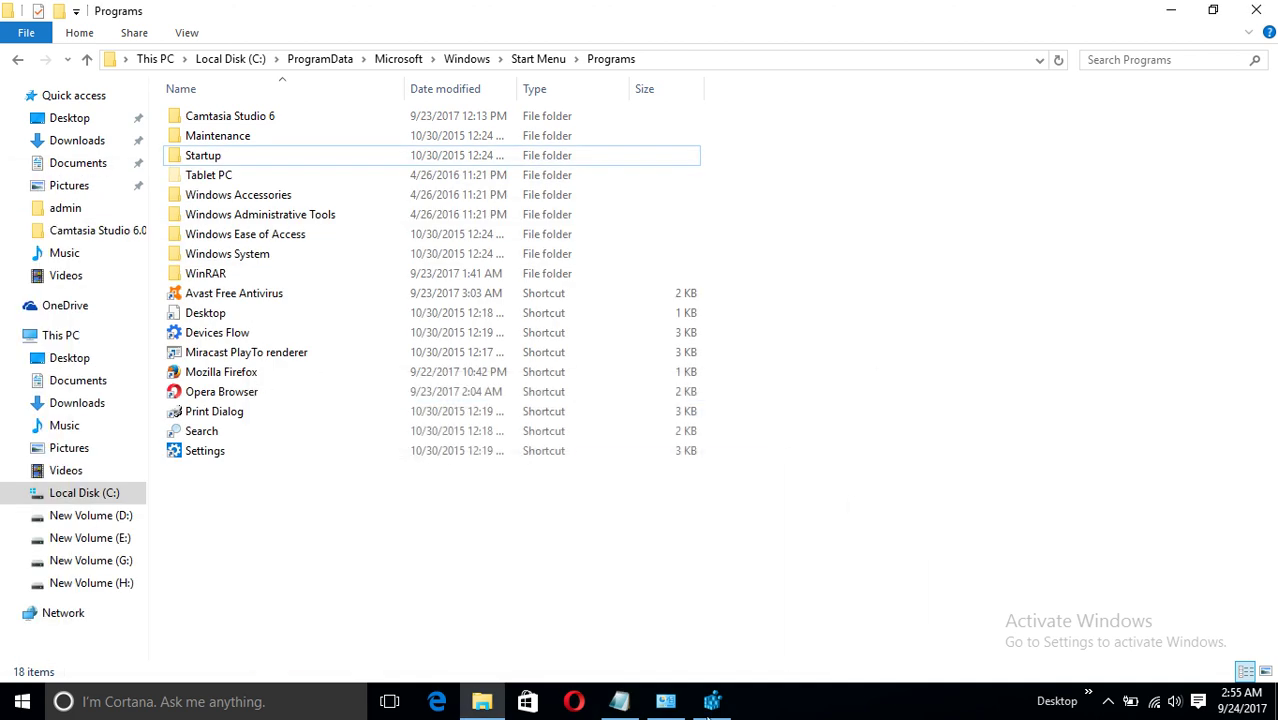
{"action": "left_click", "coordinate": [712, 701]}
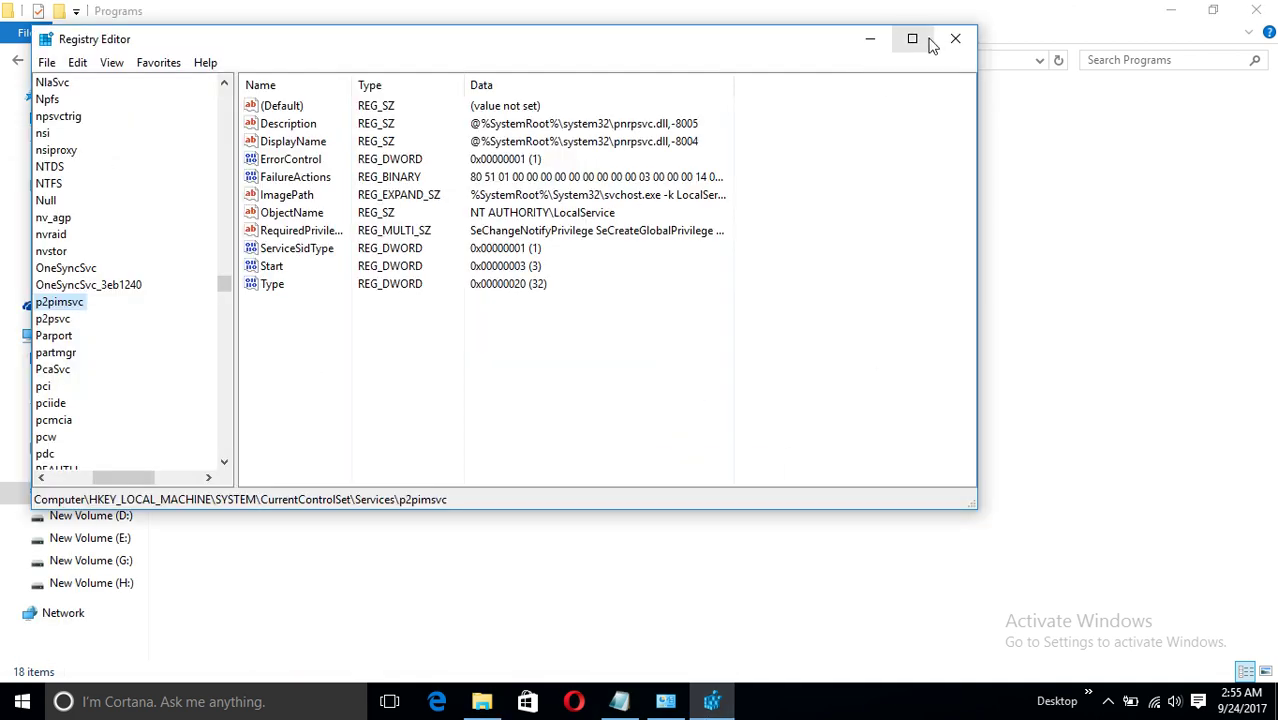
{"action": "left_click_drag", "start_coordinate": [126, 480], "coordinate": [75, 480]}
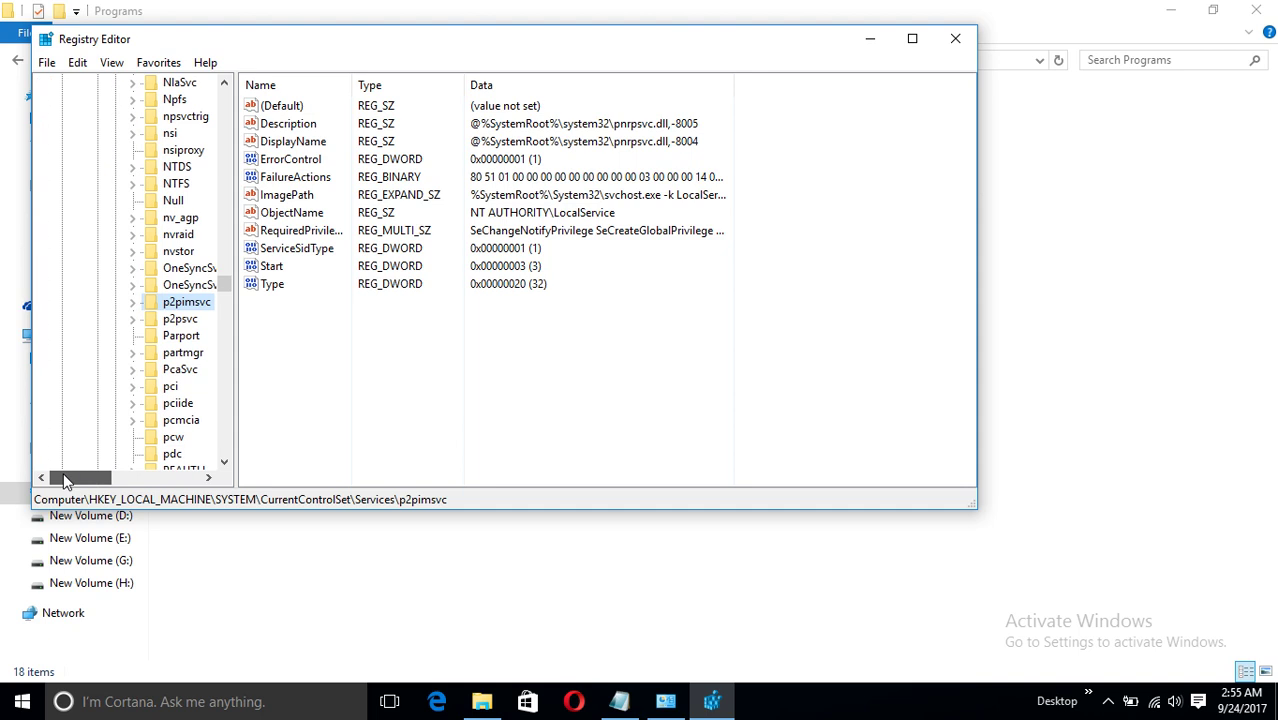
{"action": "left_click", "coordinate": [950, 48]}
{"action": "left_click", "coordinate": [1262, 12]}
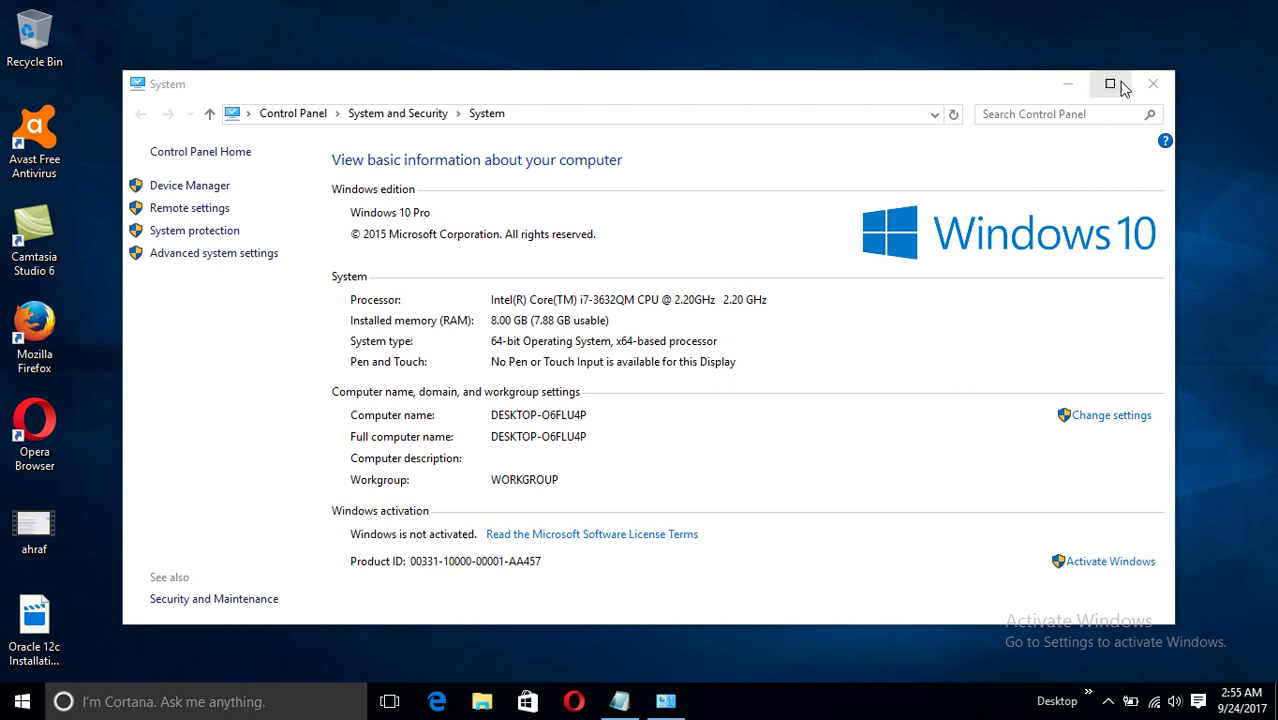
{"action": "left_click", "coordinate": [1149, 86]}
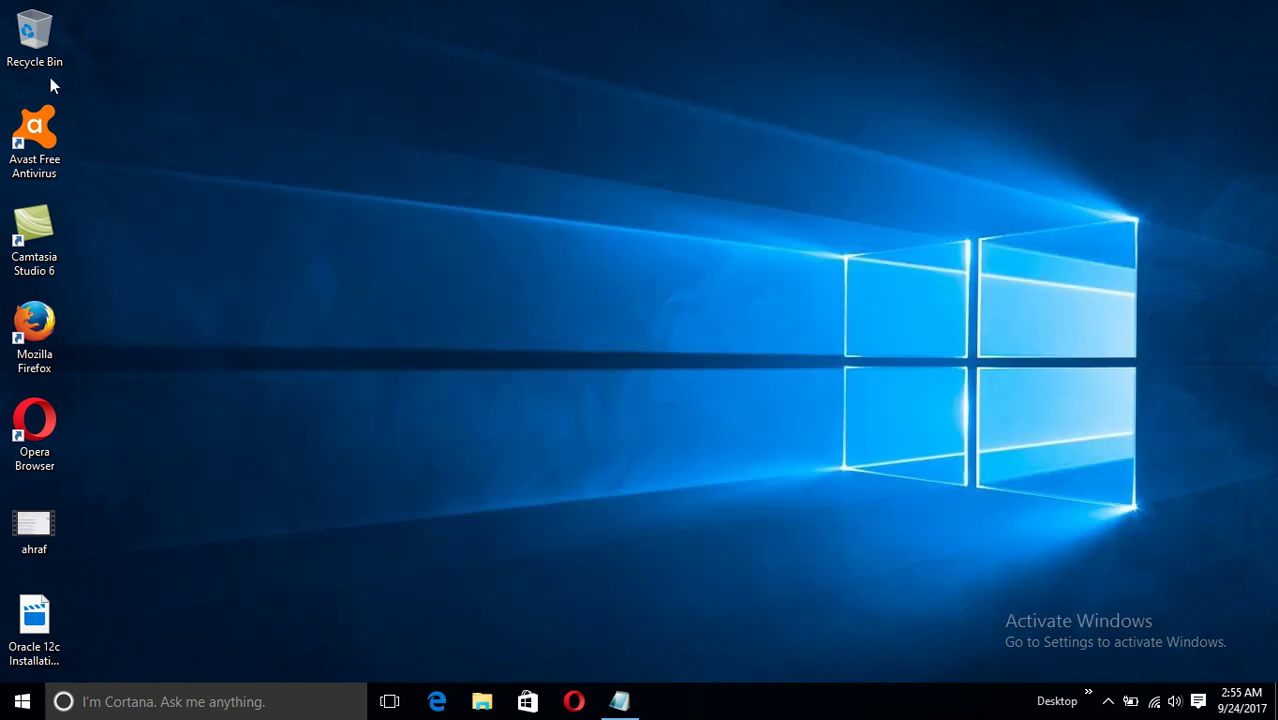
- Open the Recycle Bin from the desktop to check its contents, and close it again
{"action": "right_click", "coordinate": [48, 57]}
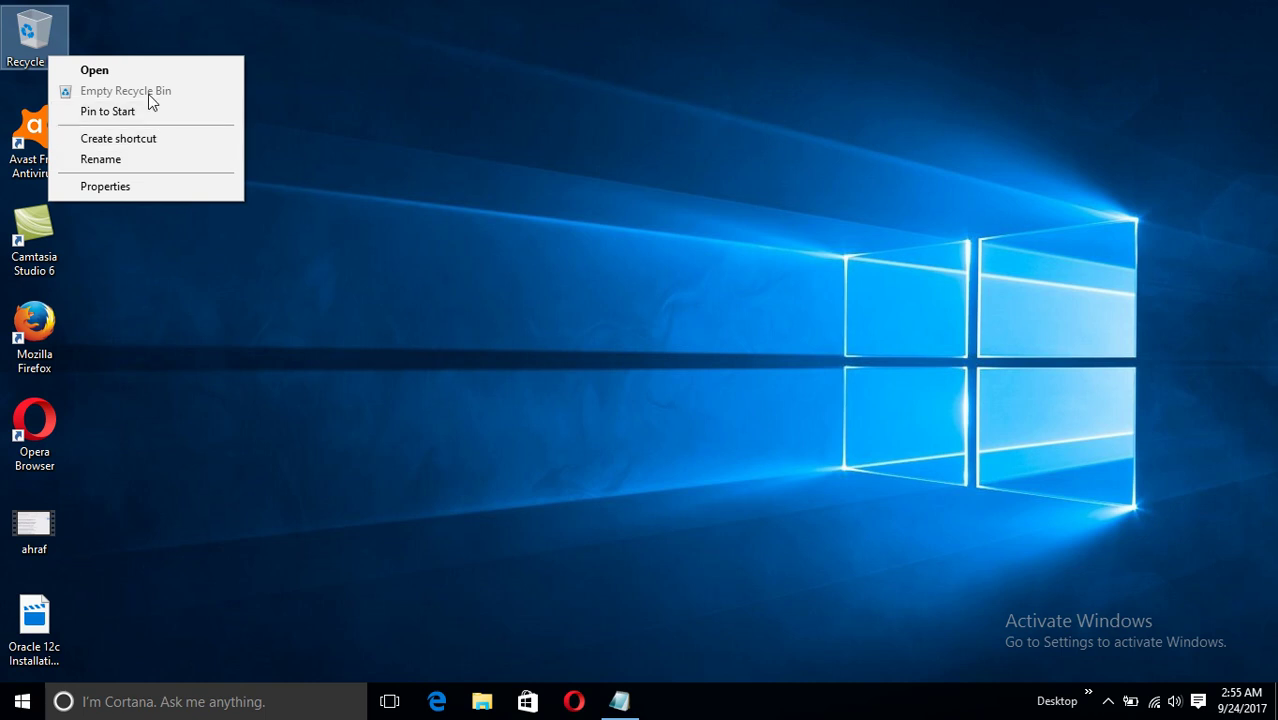
{"action": "left_click", "coordinate": [48, 43]}
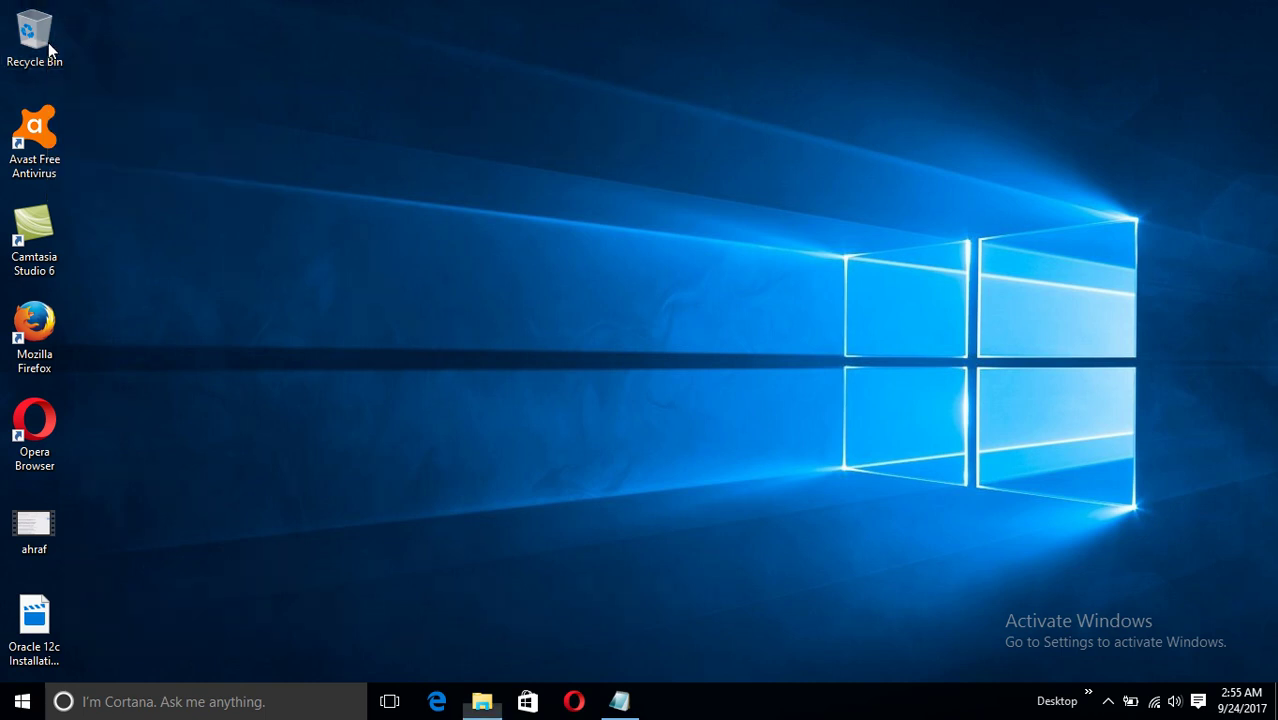
{"action": "double_click", "coordinate": [48, 42]}
{"action": "left_click", "coordinate": [1256, 12]}
- Search Windows for "sql plus" to check whether the Oracle client is still installed
{"action": "left_click", "coordinate": [164, 706]}
{"action": "type", "text": "s"}
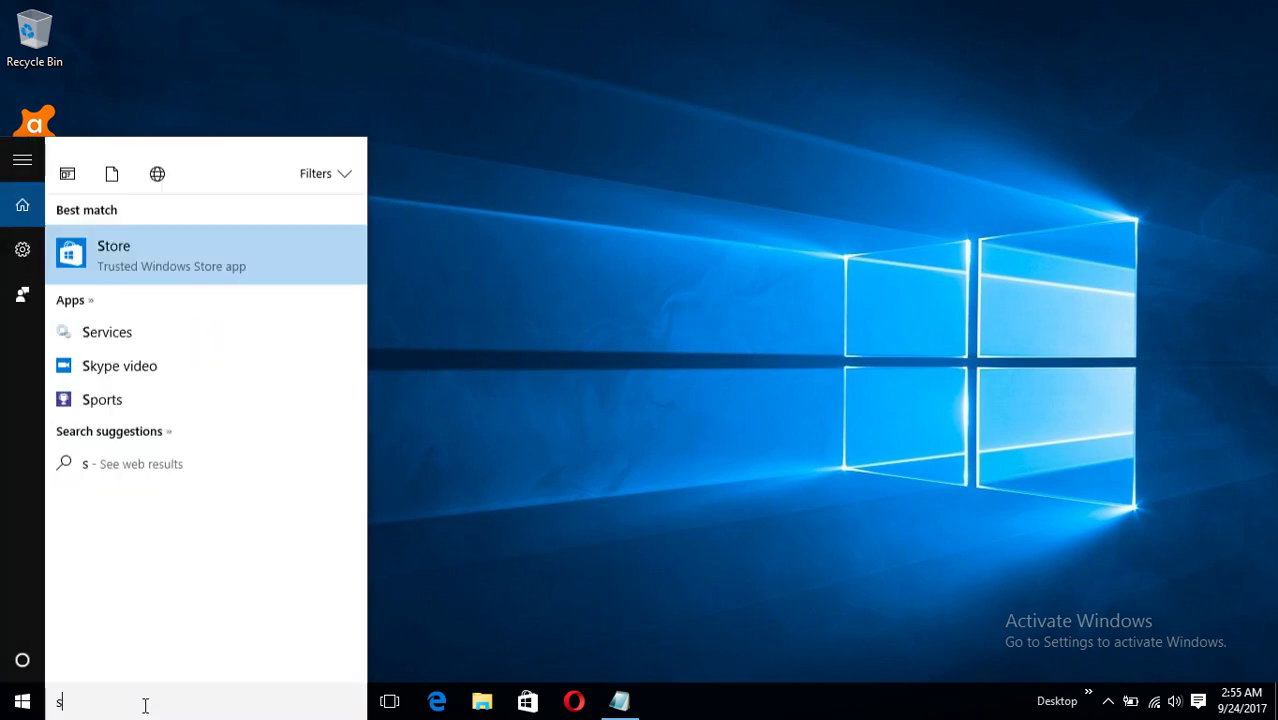
{"action": "type", "text": "ql"}
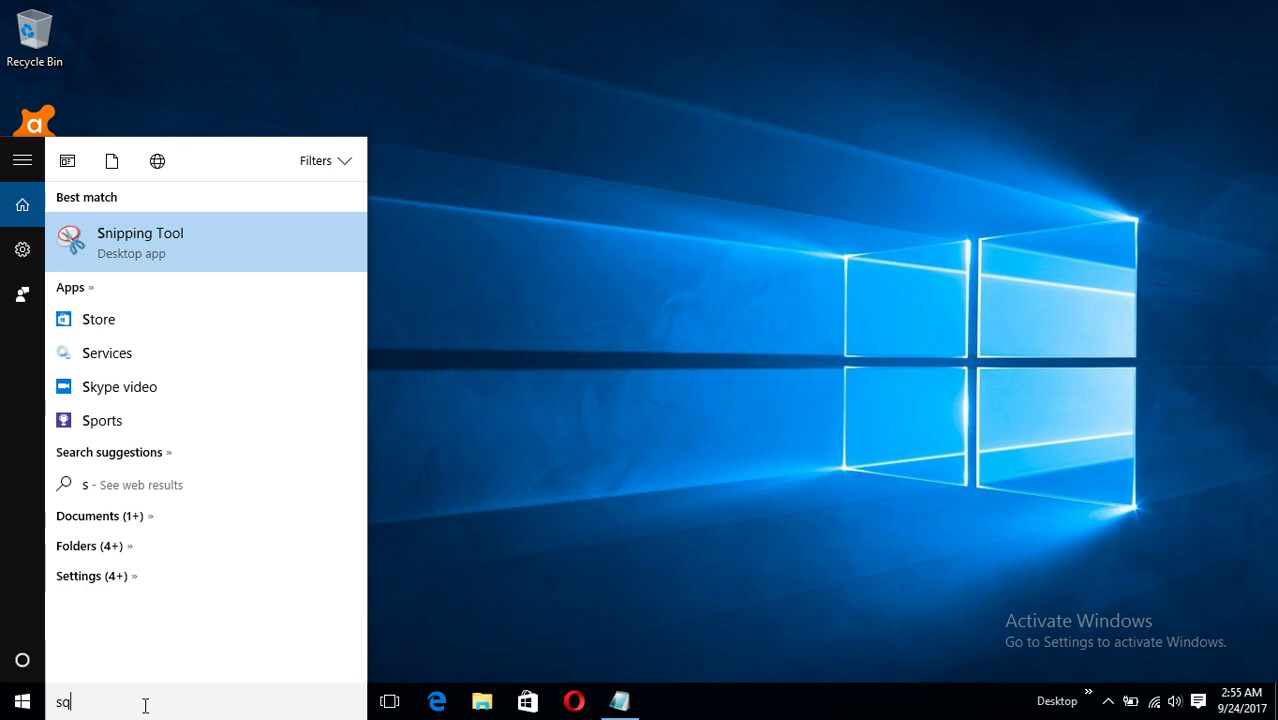
{"action": "type", "text": " plus"}
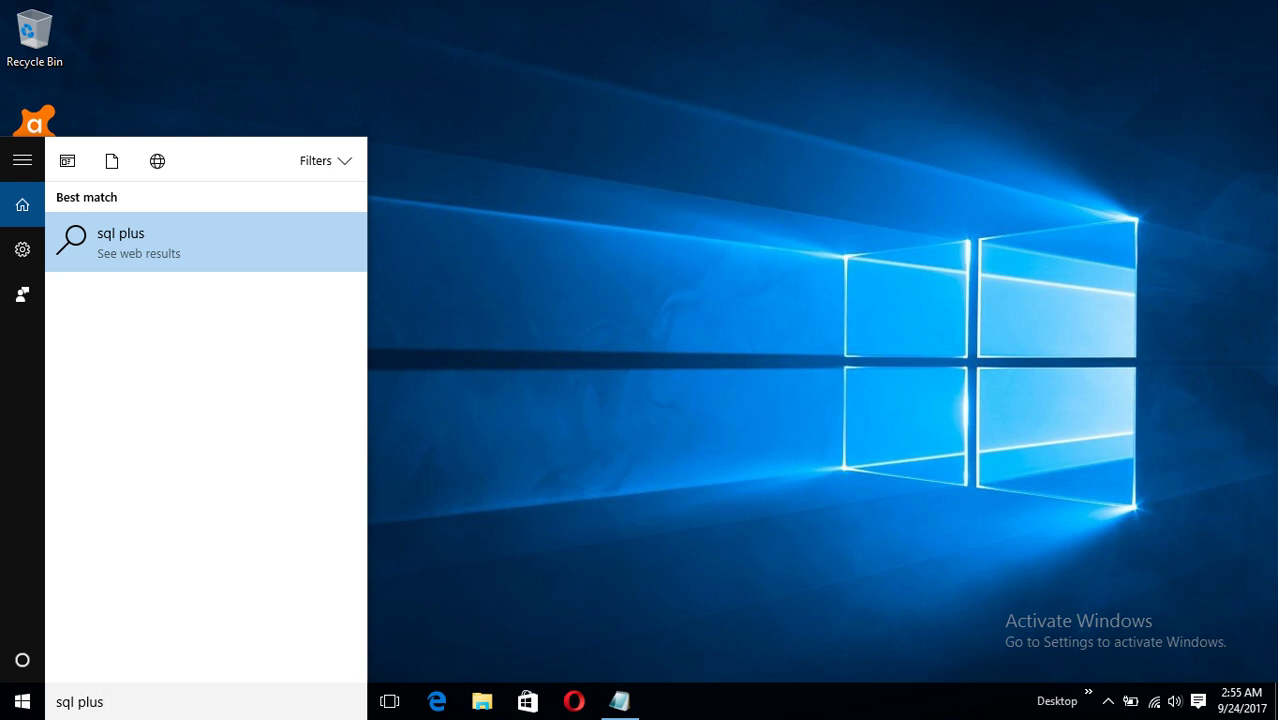